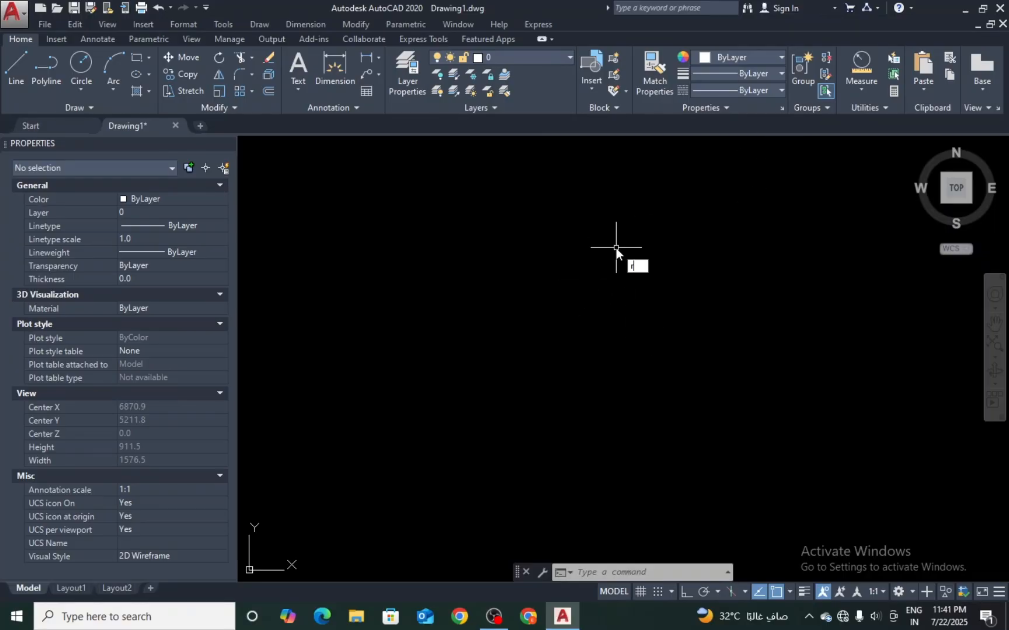
# - Draw one horizontal rectangle, about twice as wide as it is high, in the empty drawing area
pyautogui.write('ect')
pyautogui.press('Return')
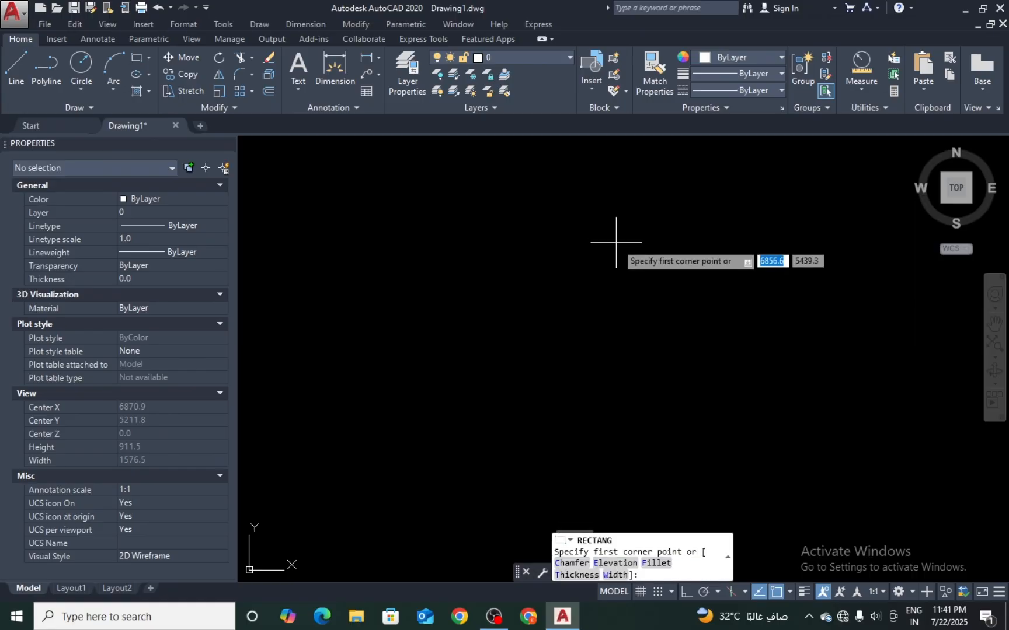
pyautogui.click(593, 229)
pyautogui.click(481, 287)
pyautogui.press('Return')
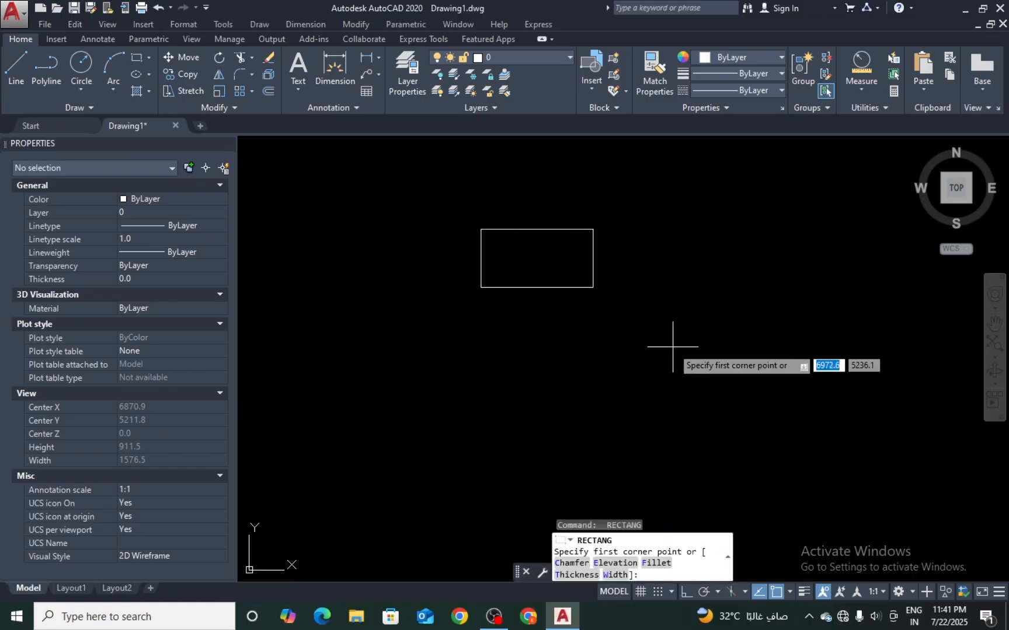
pyautogui.press('Escape')
# - Copy the rectangle to four other places: one below it, one across from it, and two side by side further down
pyautogui.write('co')
pyautogui.press('Return')
pyautogui.click(610, 252)
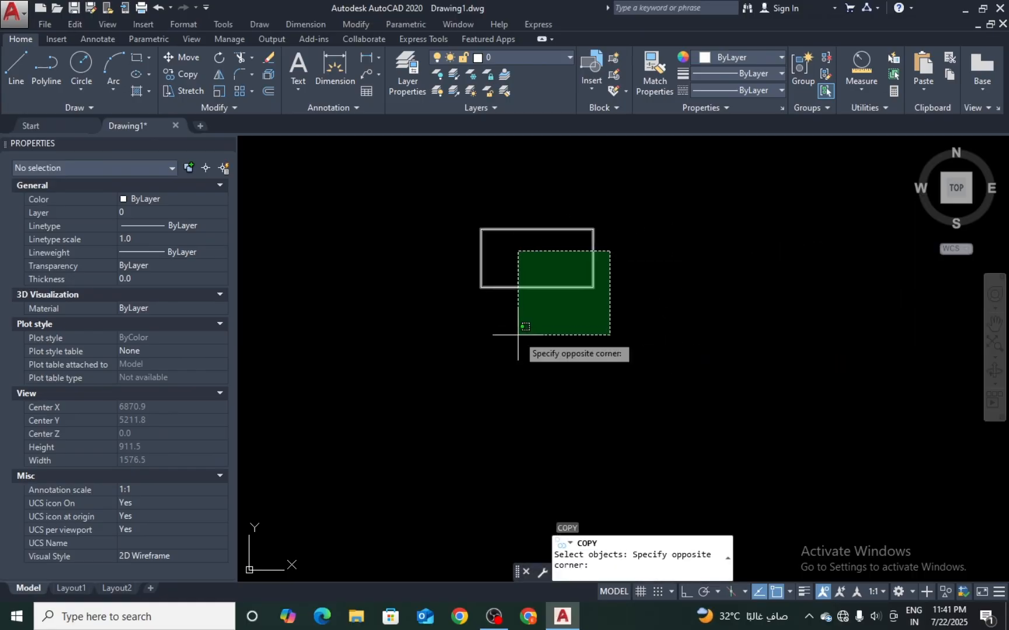
pyautogui.click(522, 357)
pyautogui.press('Return')
pyautogui.click(573, 316)
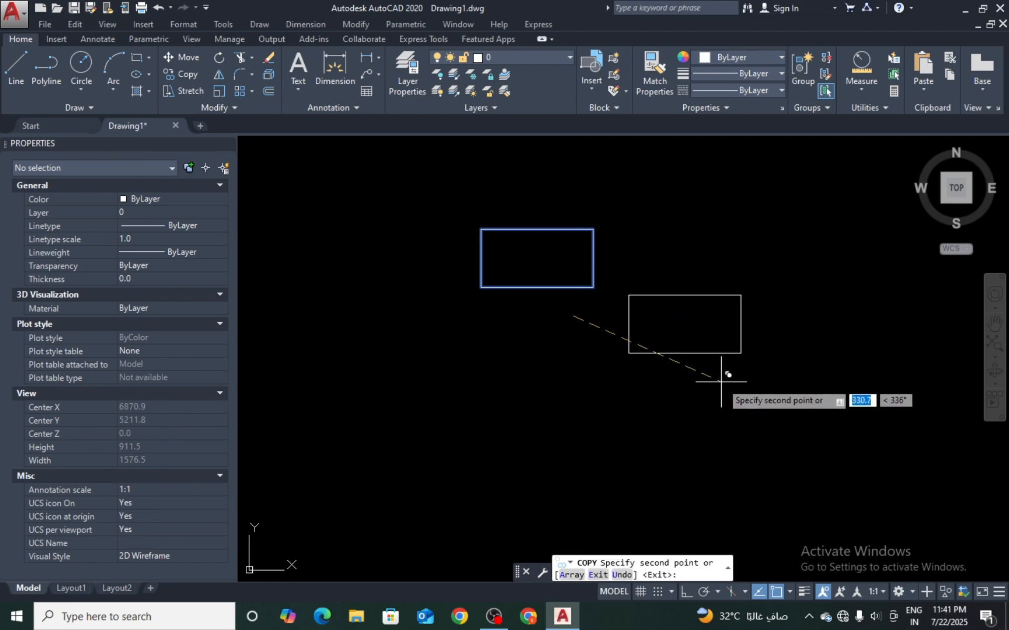
pyautogui.click(721, 382)
pyautogui.moveTo(721, 382); pyautogui.dragTo(634, 310, button='middle')
pyautogui.click(754, 247)
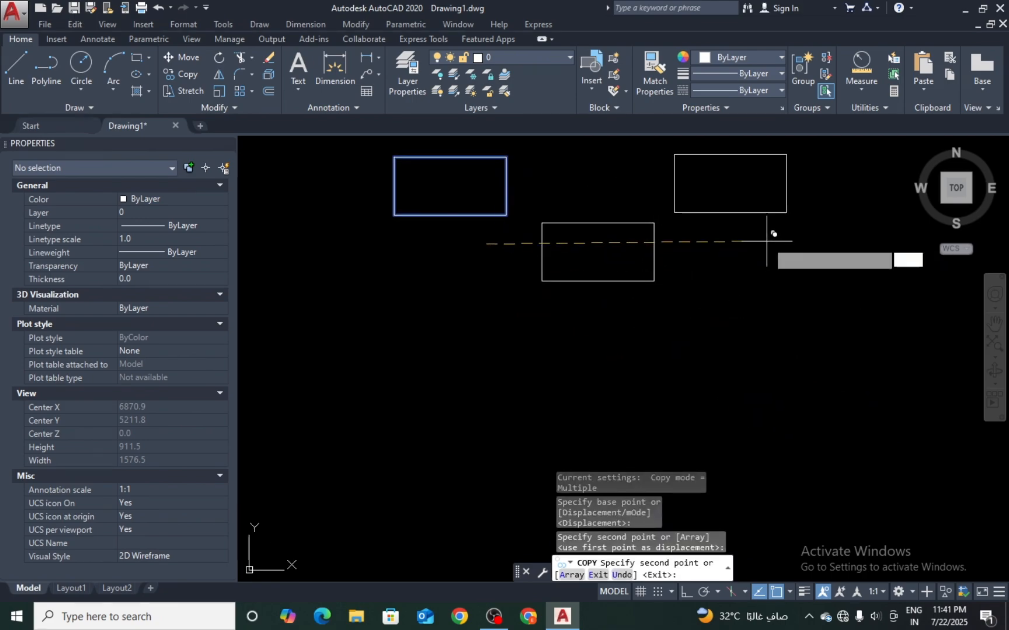
pyautogui.moveTo(548, 400); pyautogui.dragTo(525, 355, button='middle')
pyautogui.click(626, 411)
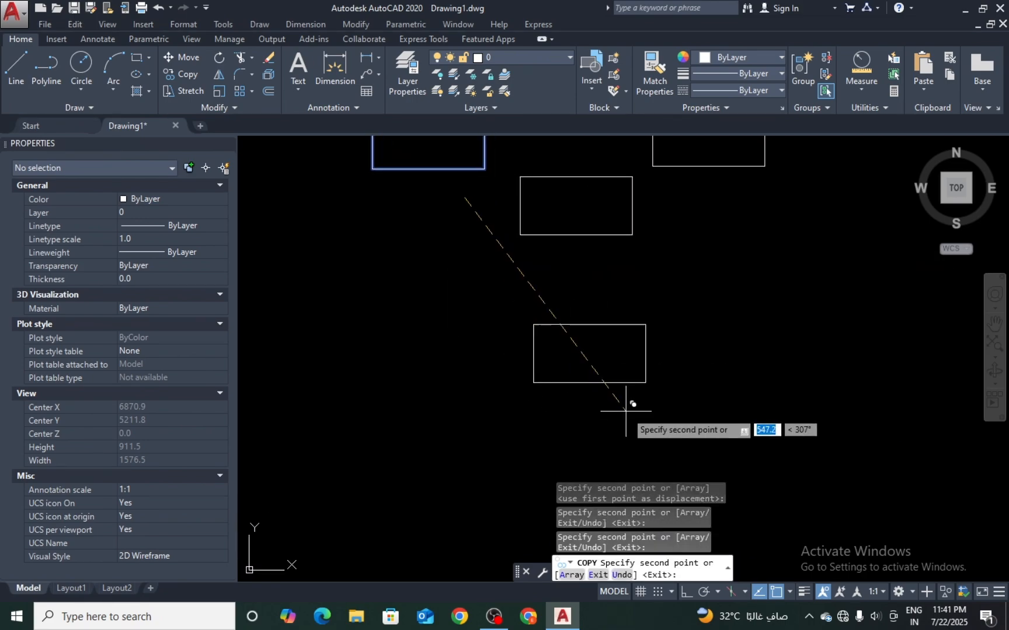
pyautogui.click(764, 420)
pyautogui.press('Return')
pyautogui.moveTo(696, 329); pyautogui.dragTo(649, 363, button='middle')
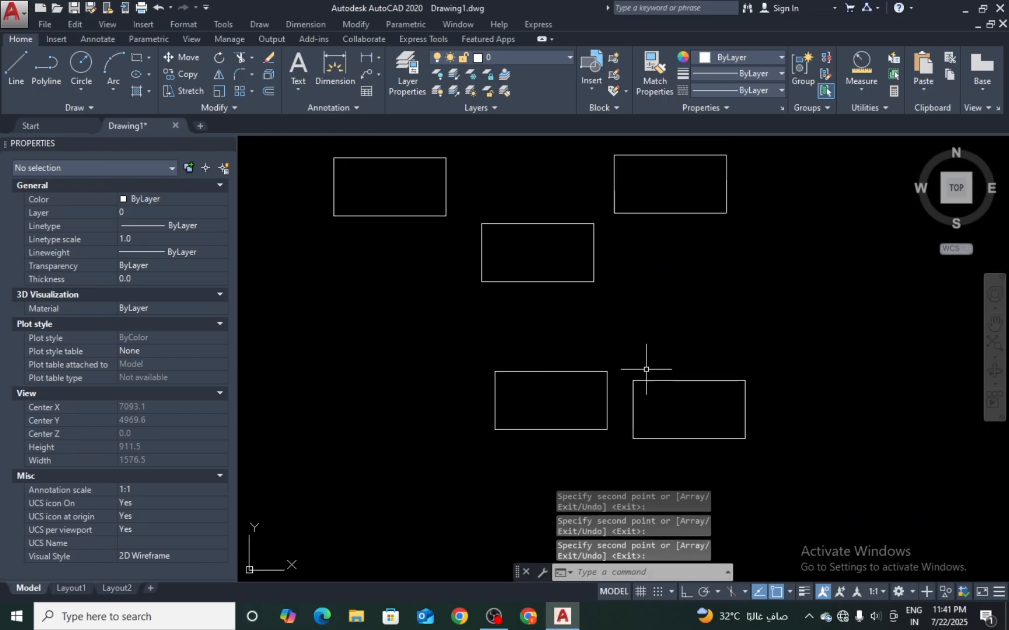
pyautogui.press('Escape')
pyautogui.press('Escape')
# - Select the upper-left rectangle to check that it is a separate object, and clear the selection
pyautogui.click(415, 189)
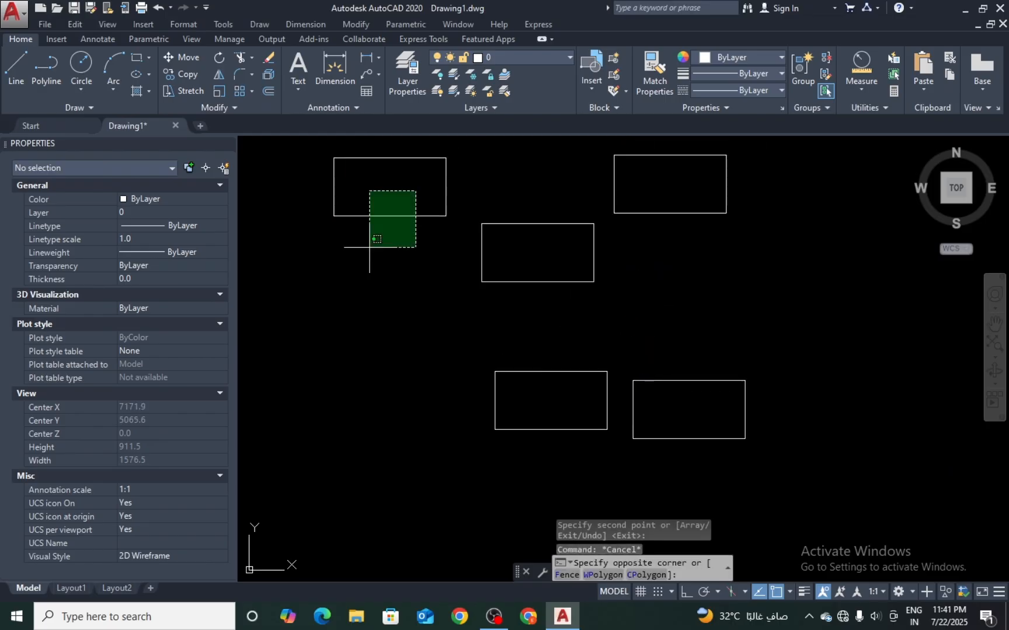
pyautogui.click(369, 250)
pyautogui.press('Escape')
pyautogui.press('Escape')
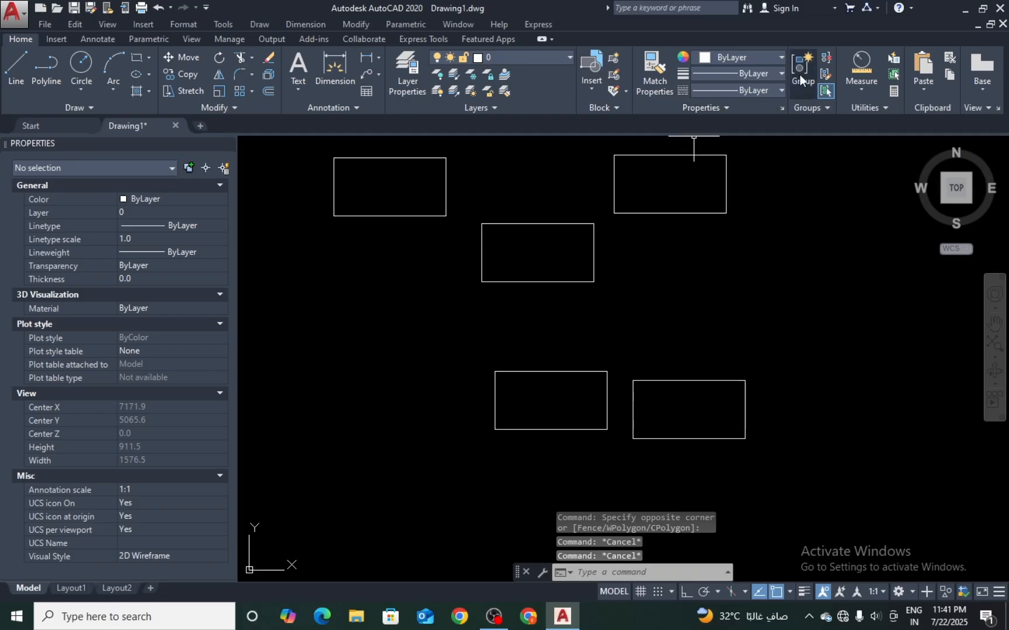
pyautogui.click(801, 75)
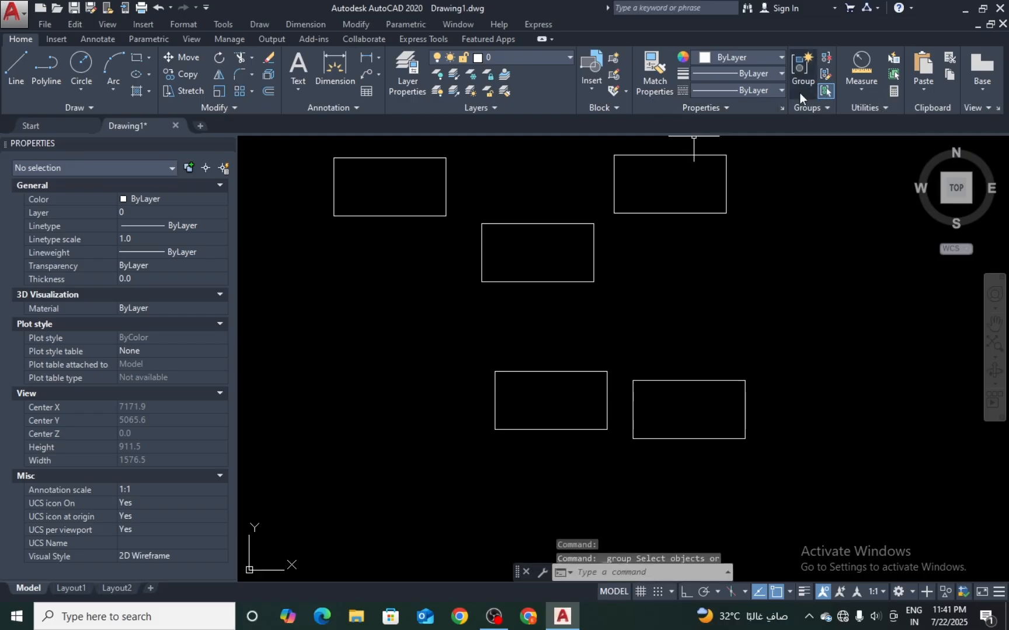
pyautogui.click(802, 67)
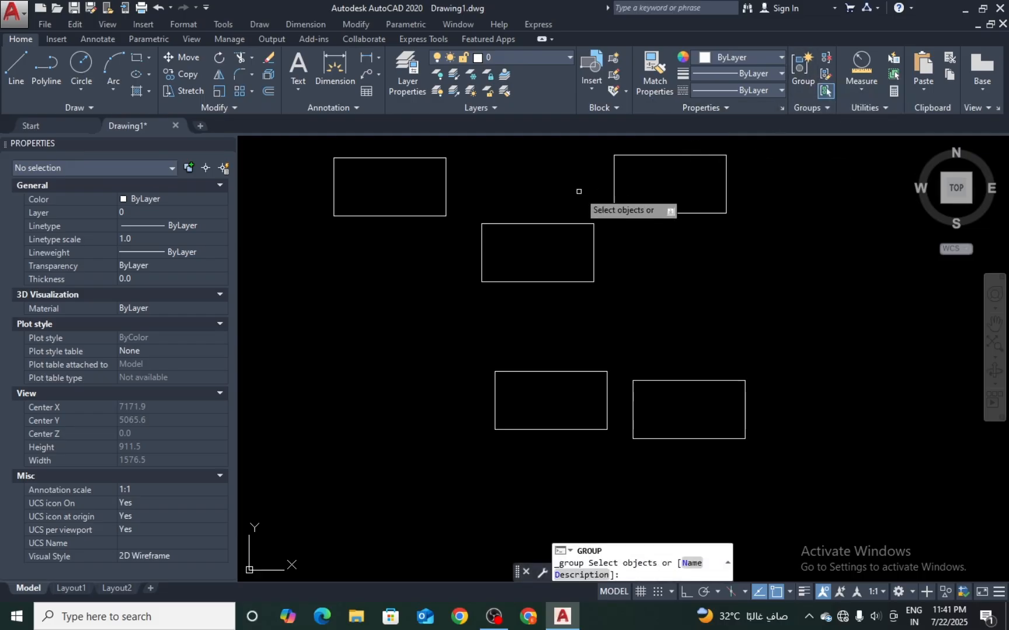
pyautogui.moveTo(578, 191); pyautogui.dragTo(608, 271, button='middle')
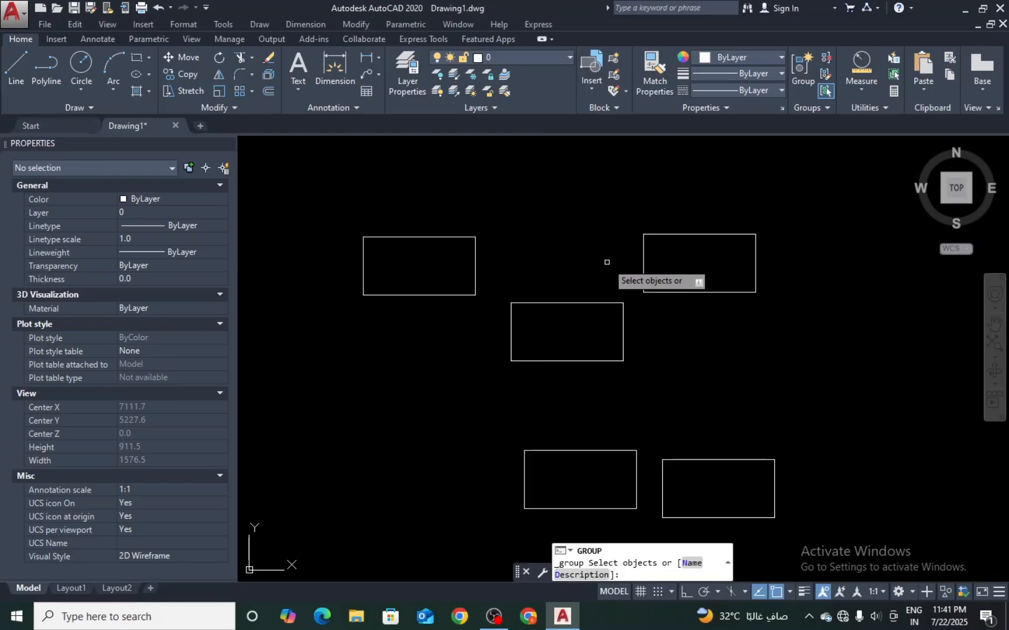
pyautogui.press('Escape')
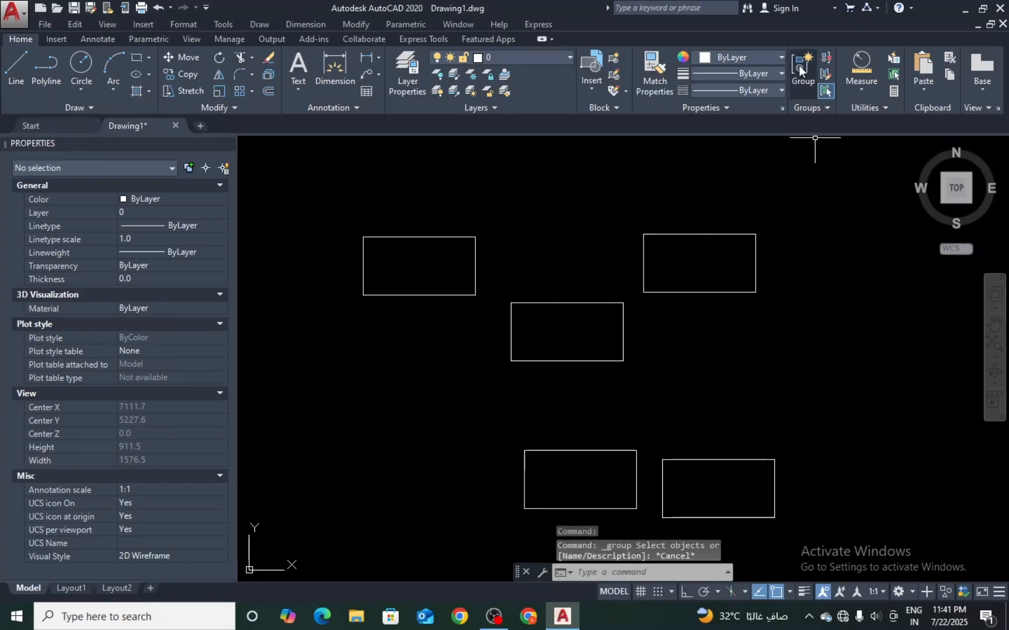
# - Group the three upper rectangles into one unnamed group
pyautogui.write('g')
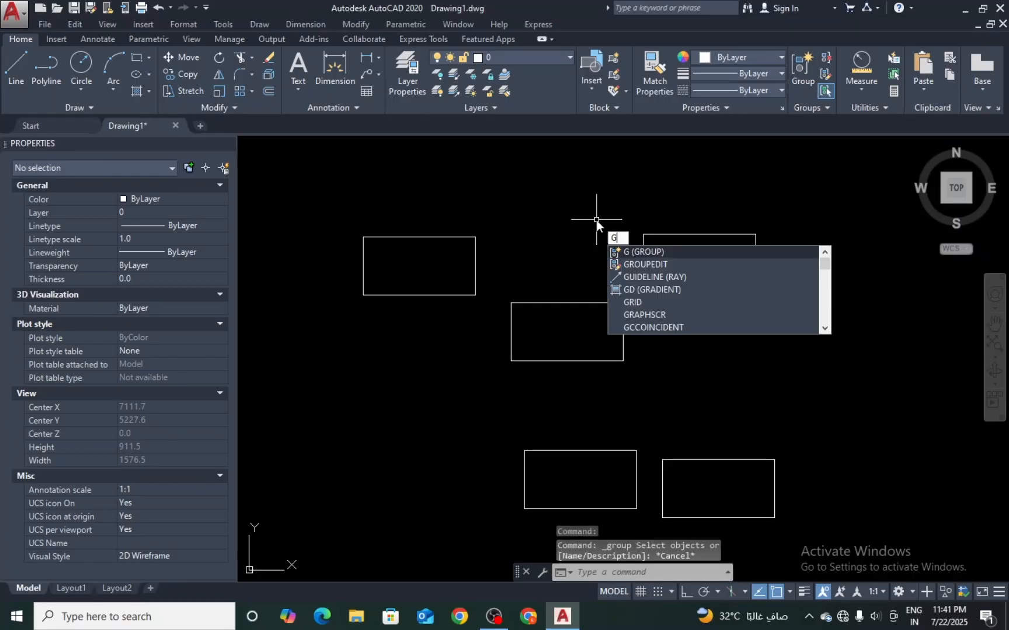
pyautogui.click(644, 249)
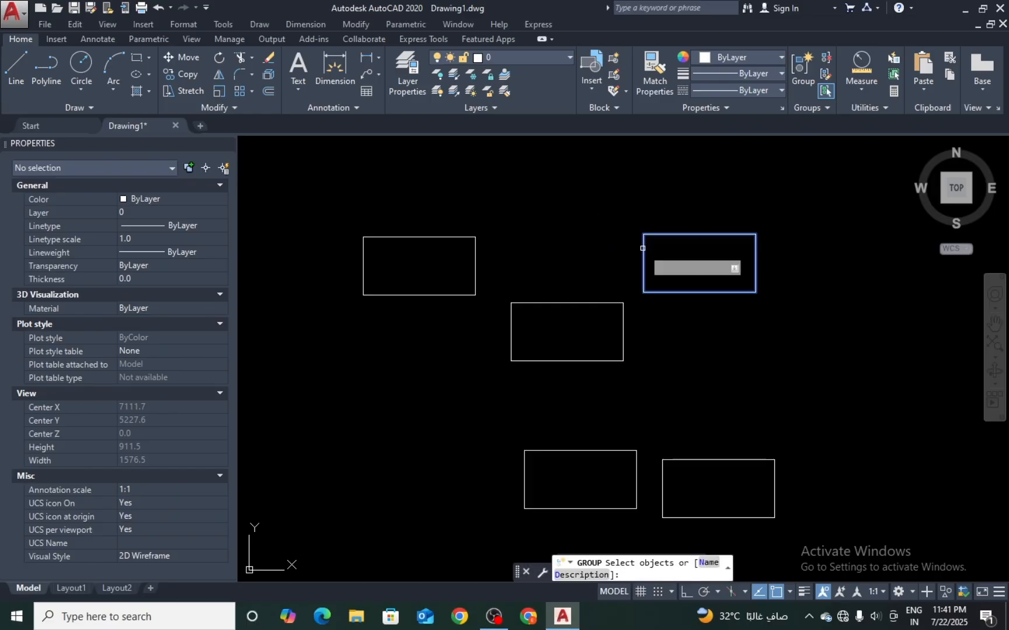
pyautogui.click(643, 257)
pyautogui.click(502, 231)
pyautogui.click(465, 250)
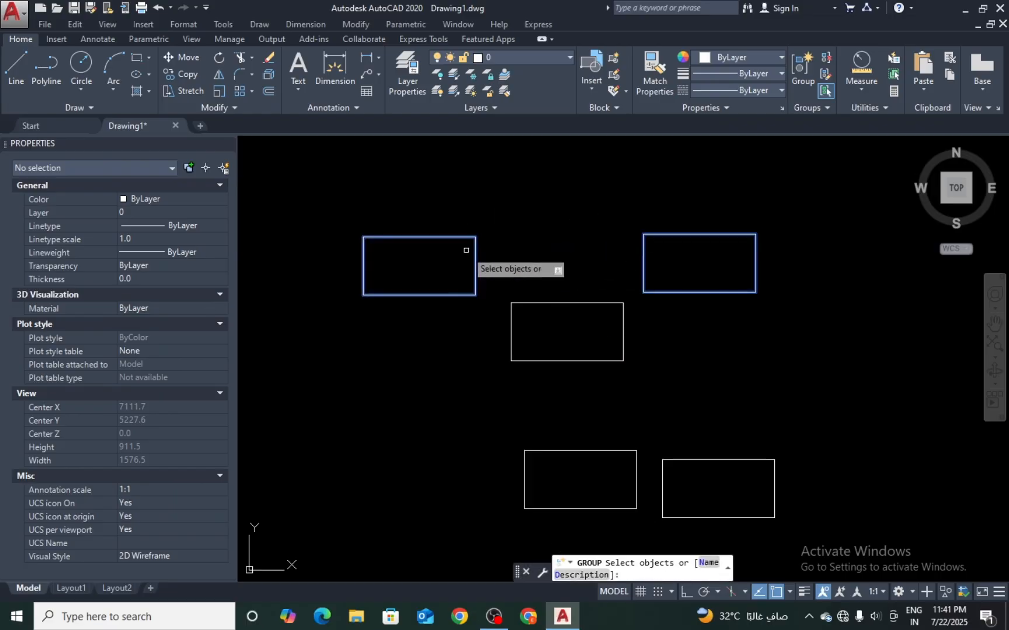
pyautogui.click(580, 239)
pyautogui.click(532, 328)
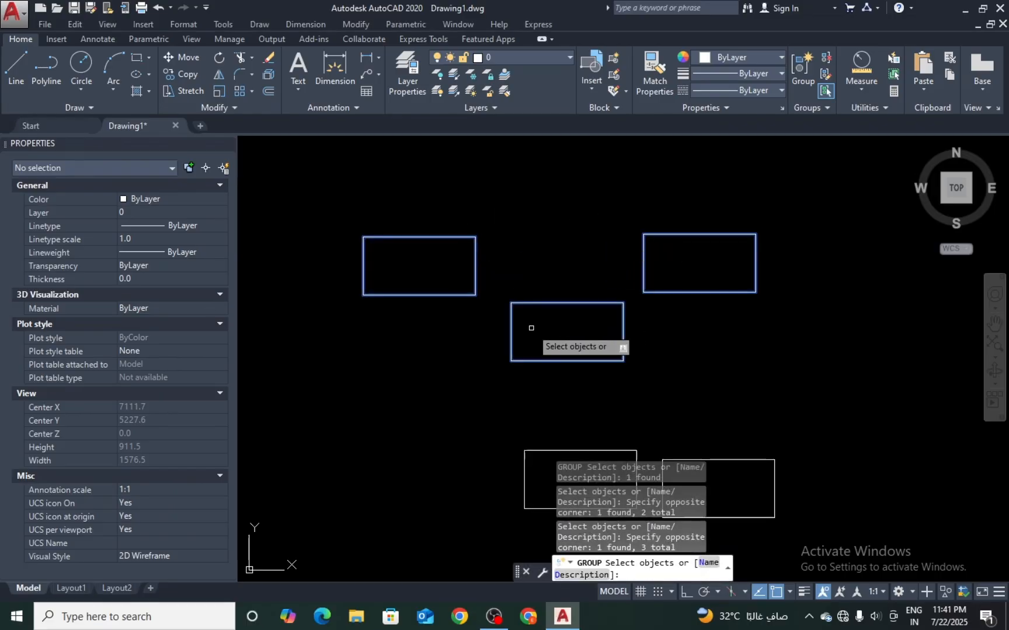
pyautogui.moveTo(577, 282); pyautogui.dragTo(539, 242, button='middle')
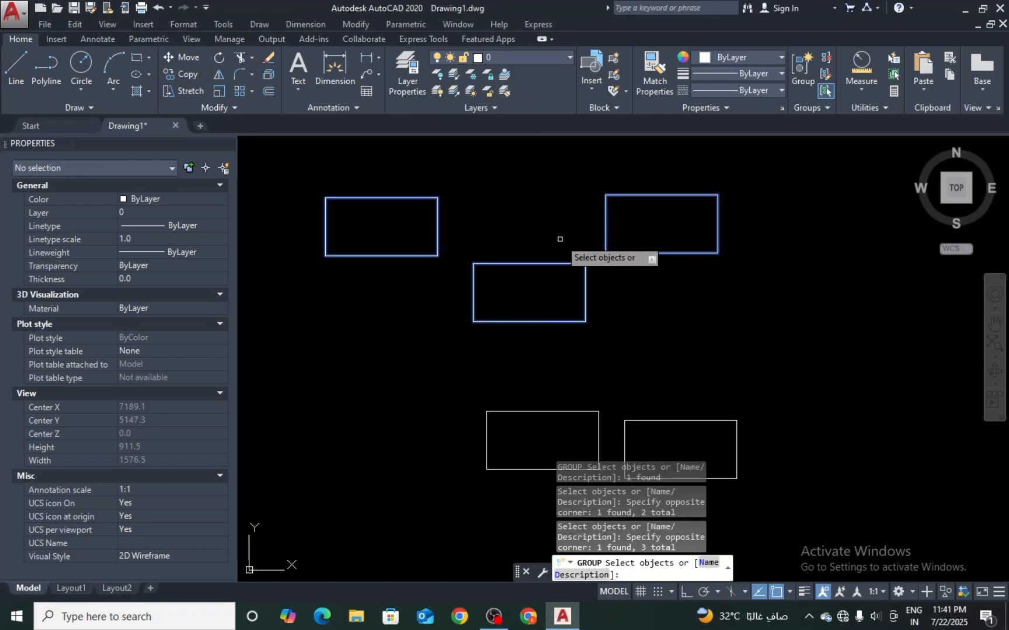
pyautogui.press('Return')
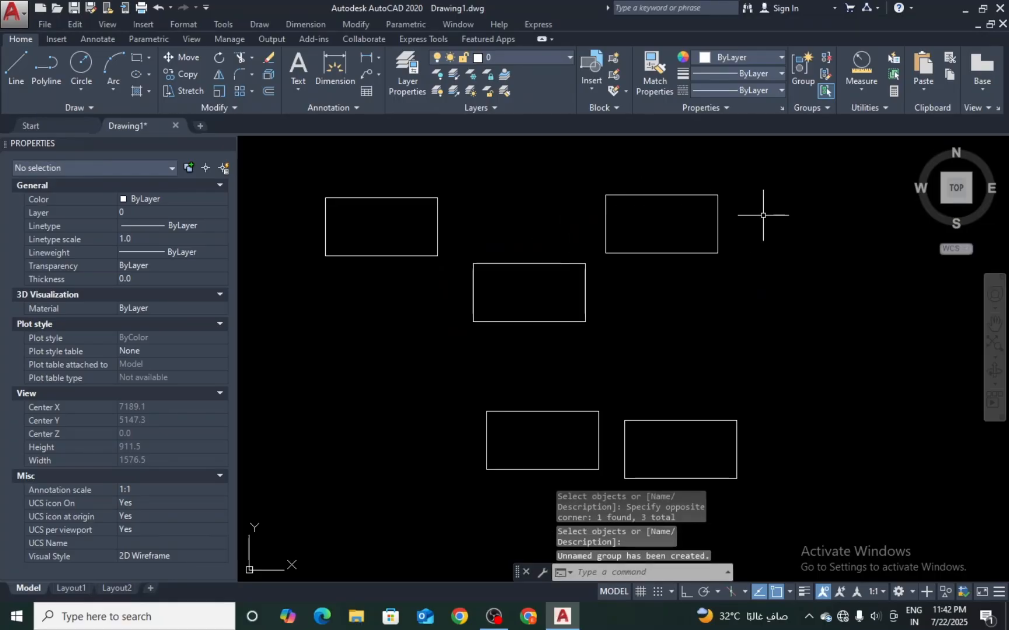
# - Select one of the grouped rectangles to check that all three are picked together, and clear the selection
pyautogui.click(763, 215)
pyautogui.click(691, 281)
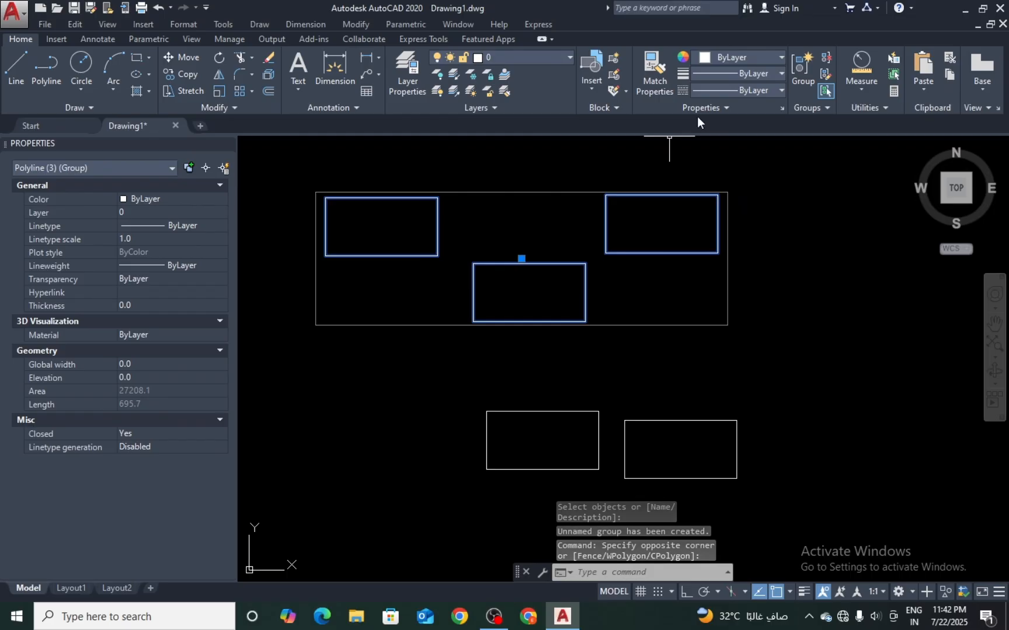
pyautogui.press('Escape')
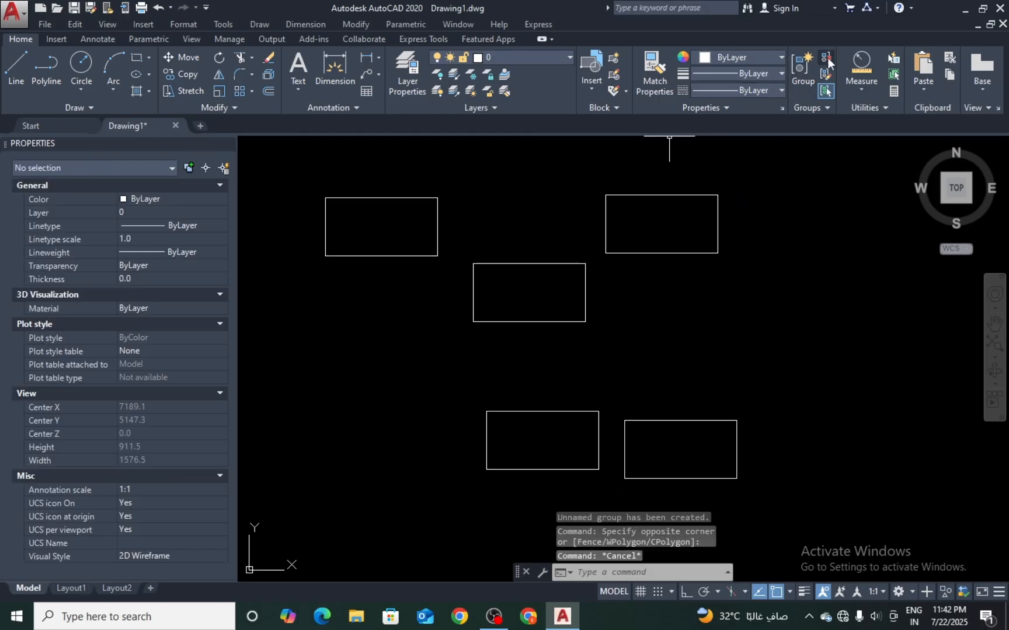
# - Ungroup the three upper rectangles
pyautogui.click(827, 59)
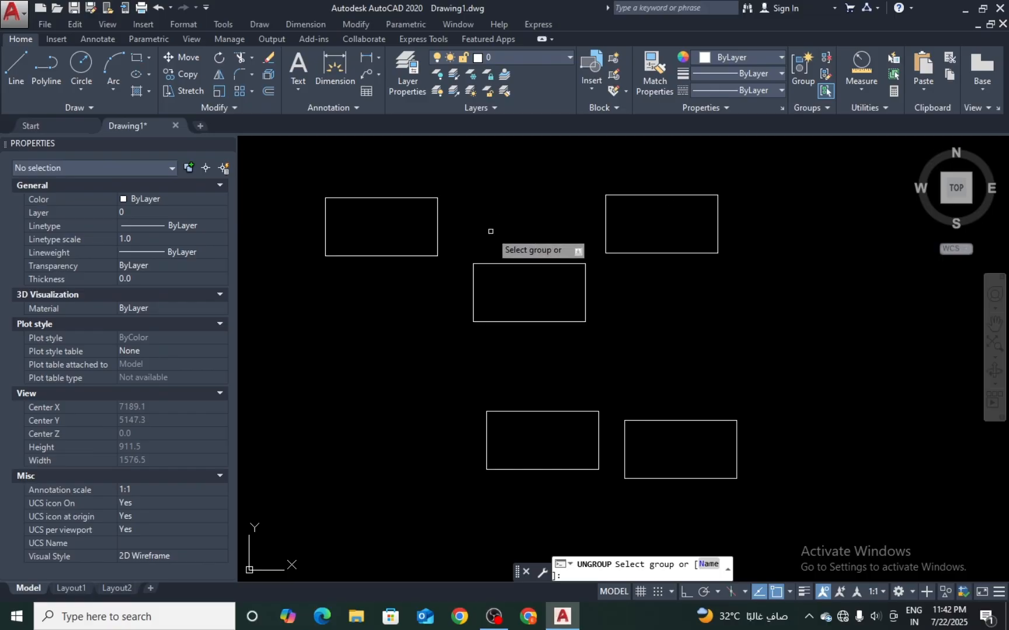
pyautogui.click(629, 217)
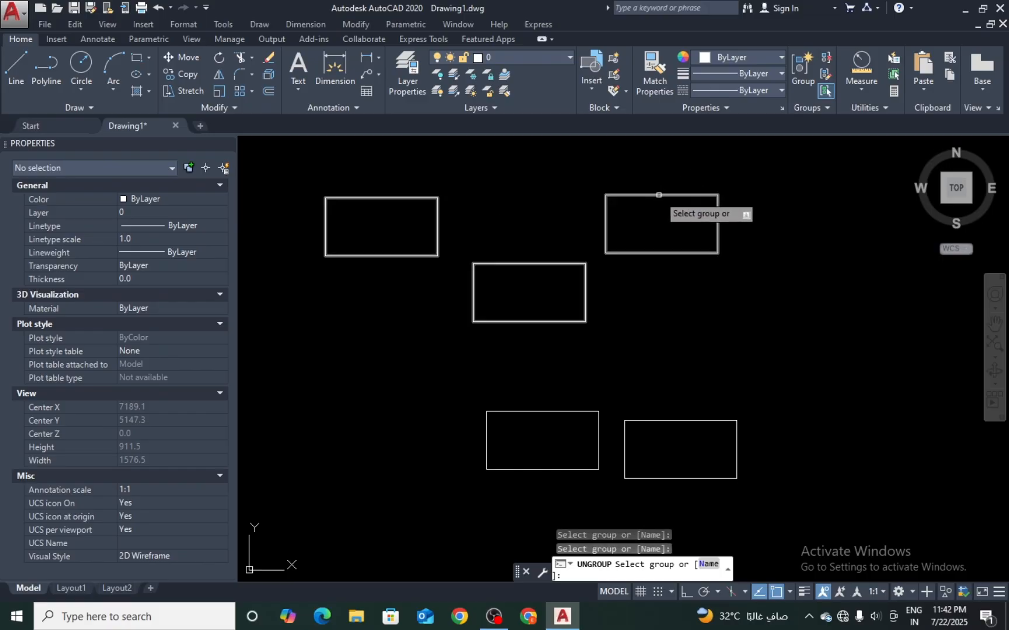
pyautogui.click(659, 195)
pyautogui.press('Return')
pyautogui.press('Escape')
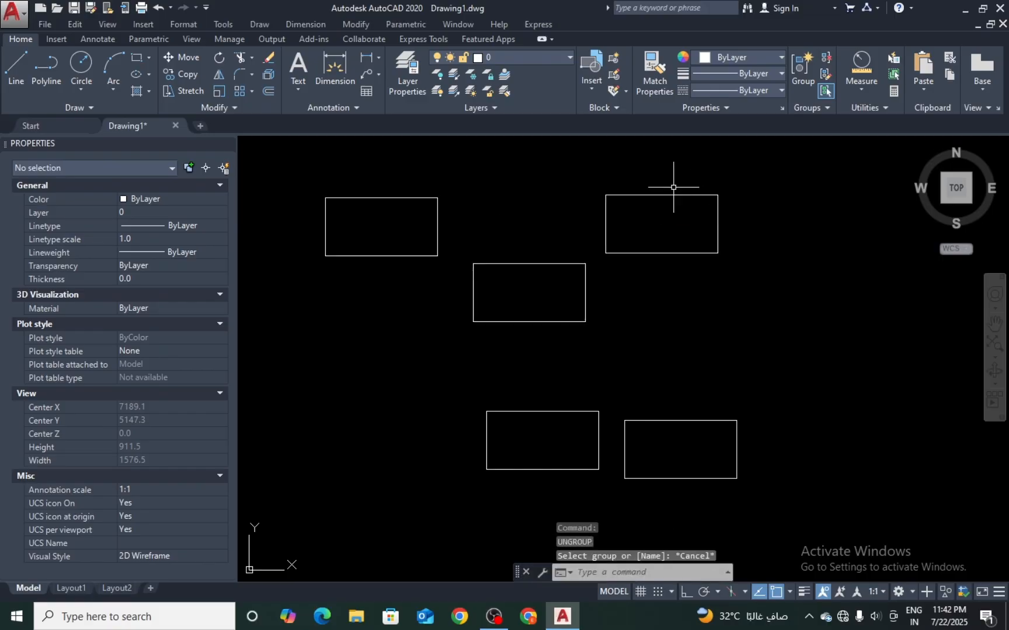
# - Select the upper-right rectangle to check whether it is still part of a group, and clear the selection
pyautogui.click(675, 192)
pyautogui.click(638, 203)
pyautogui.press('Escape')
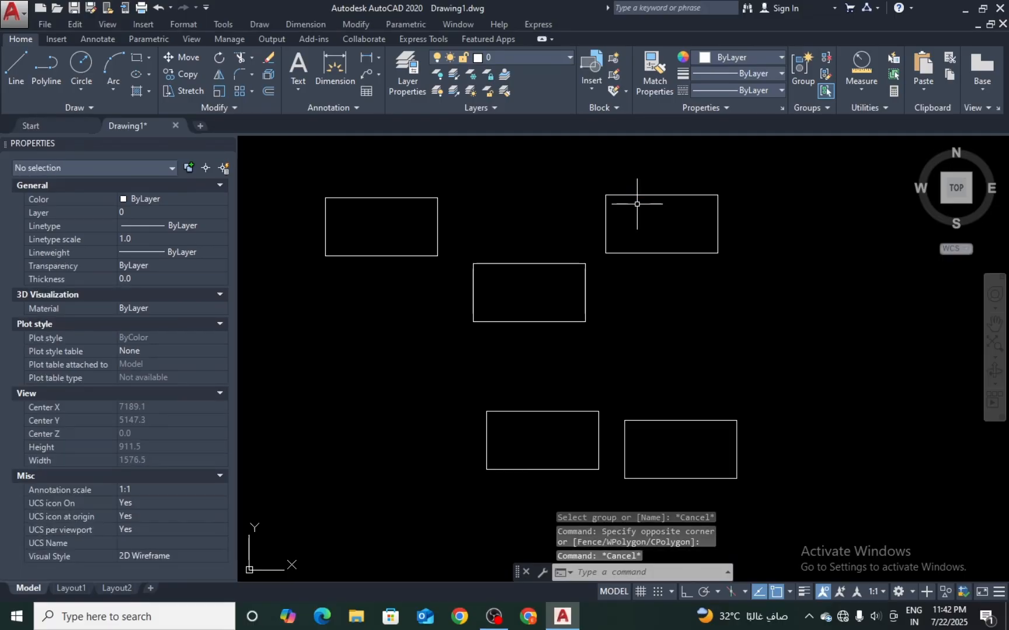
# - Group the three upper rectangles again, using one selection window, and check that they select as a unit
pyautogui.click(790, 74)
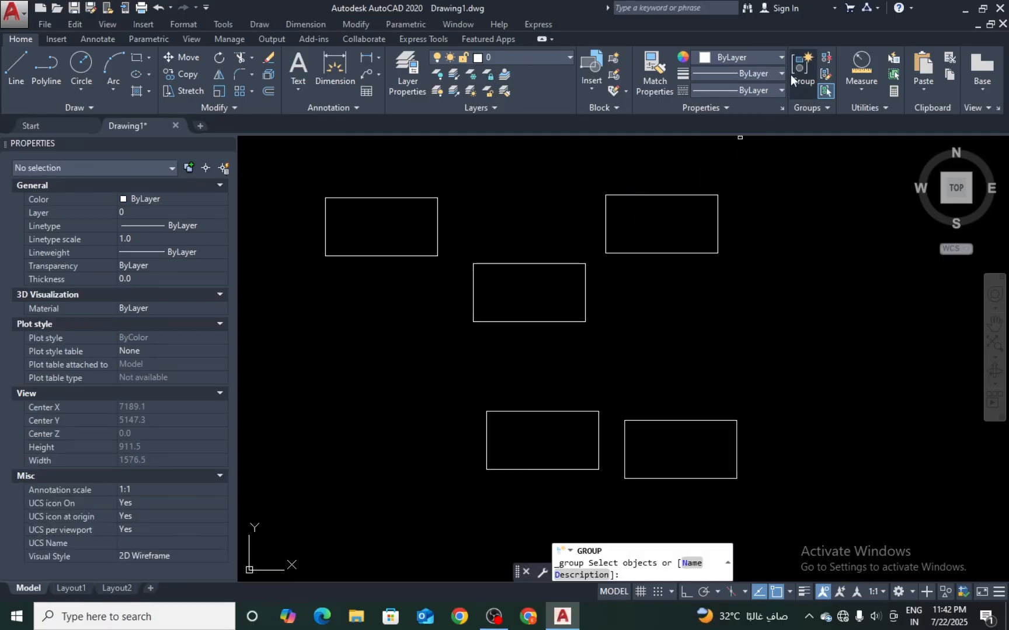
pyautogui.click(364, 310)
pyautogui.press('Return')
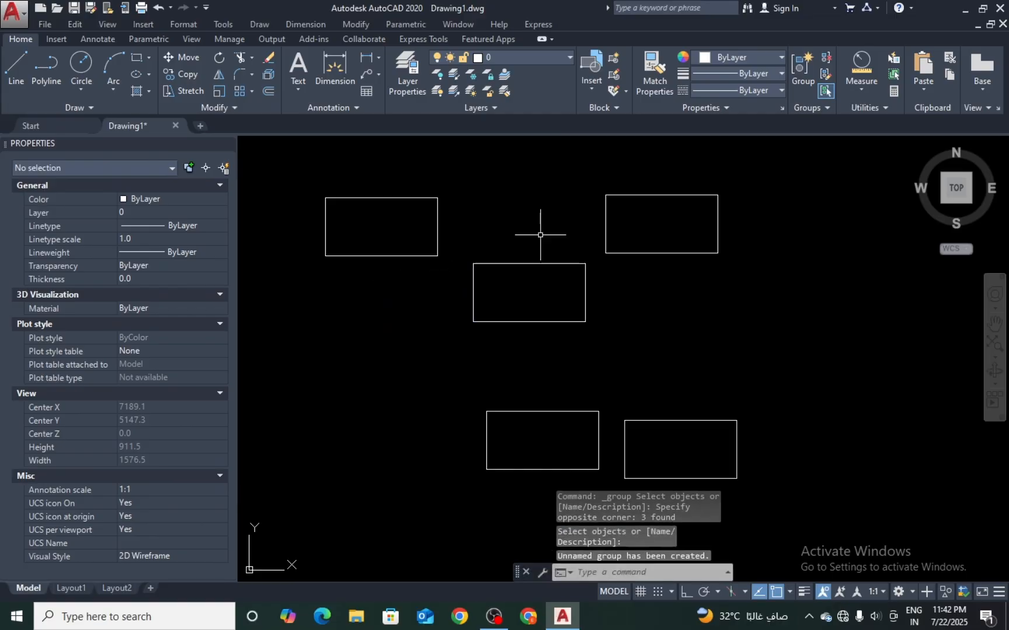
pyautogui.click(507, 283)
pyautogui.press('Escape')
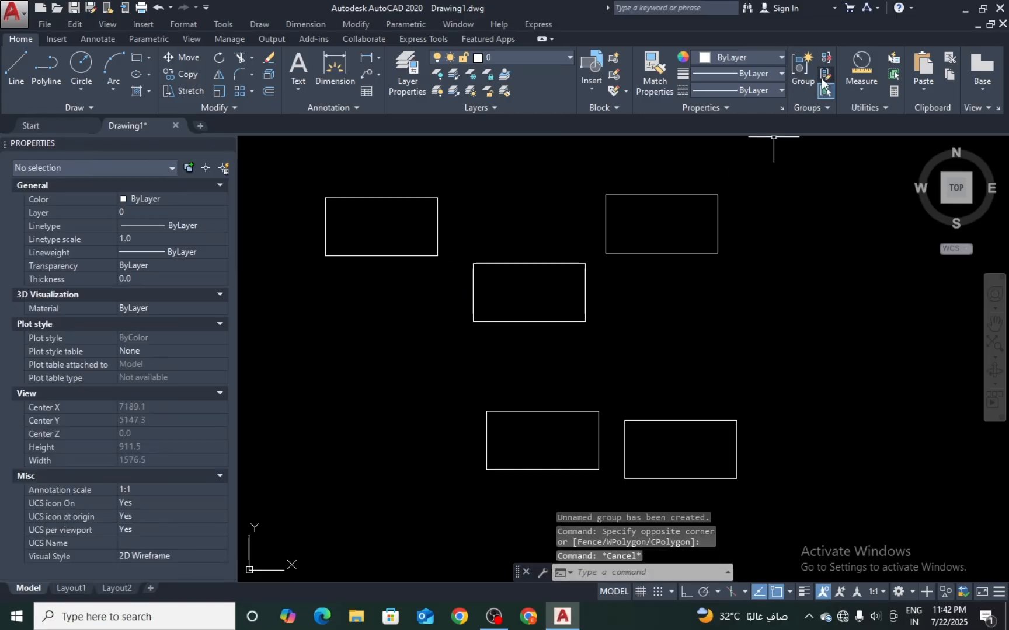
# - Add the left one of the two lower rectangles to the existing group with Group Edit, and select the group to check it
pyautogui.click(824, 76)
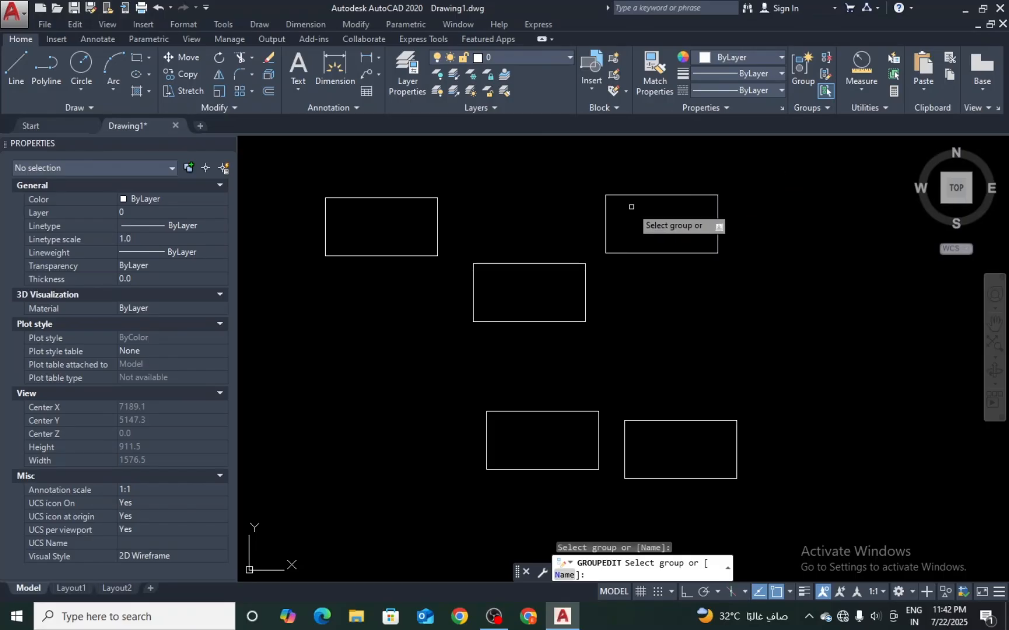
pyautogui.click(653, 195)
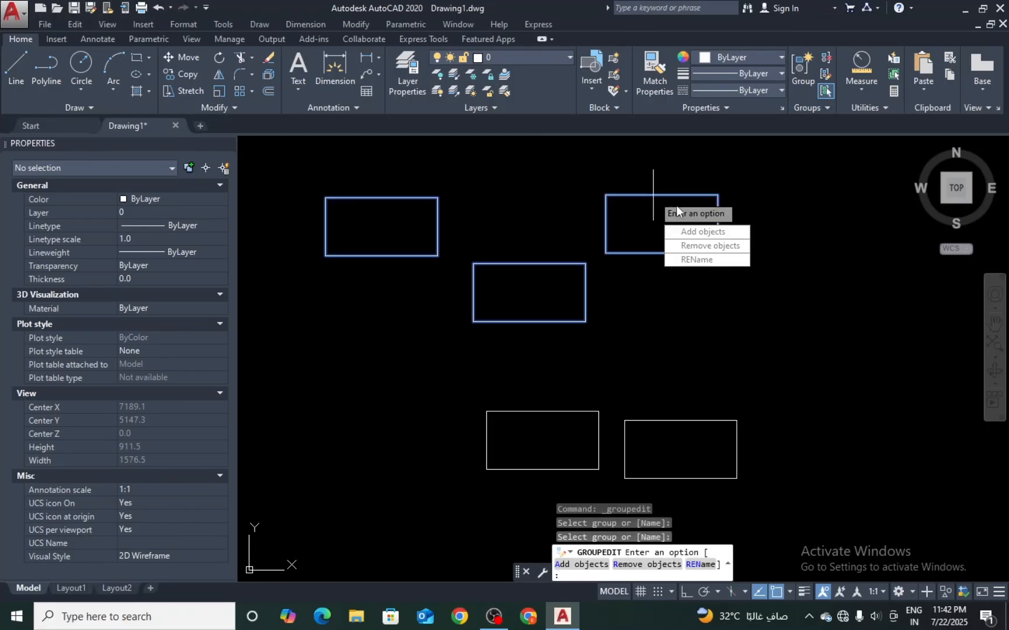
pyautogui.click(703, 232)
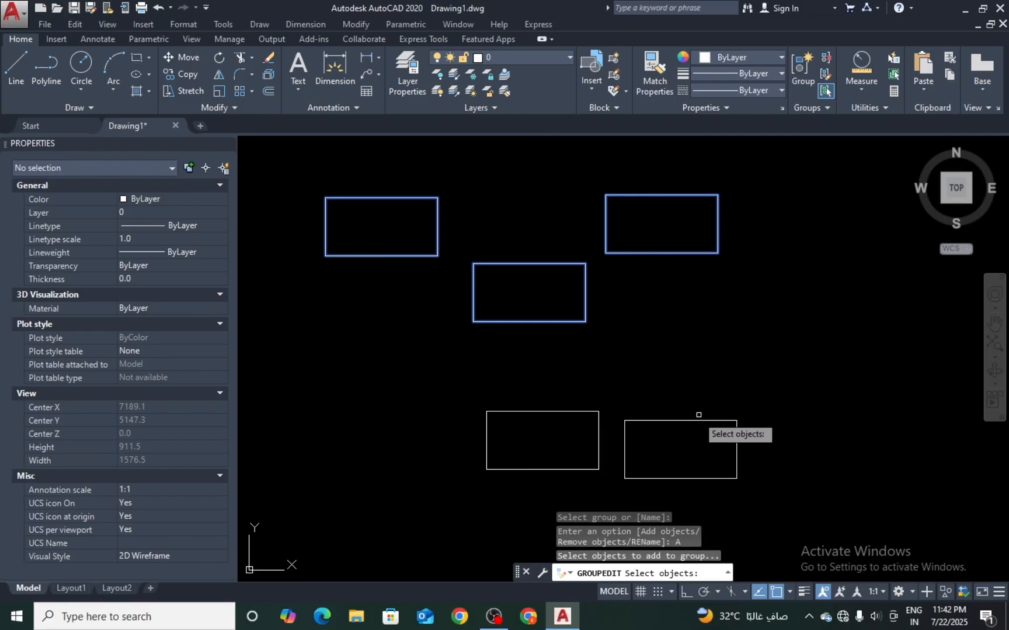
pyautogui.click(541, 377)
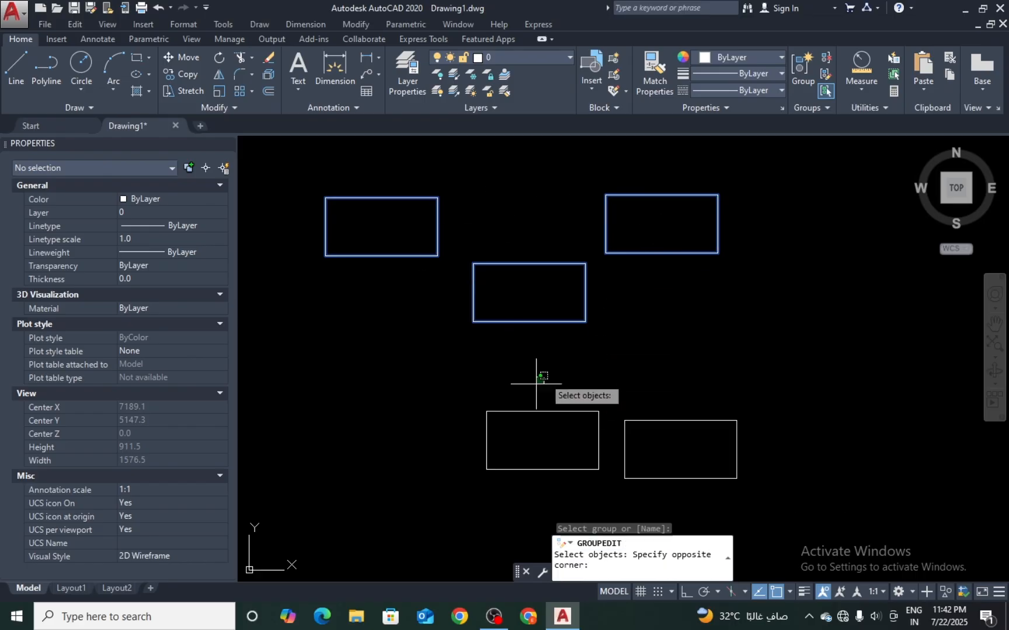
pyautogui.click(508, 421)
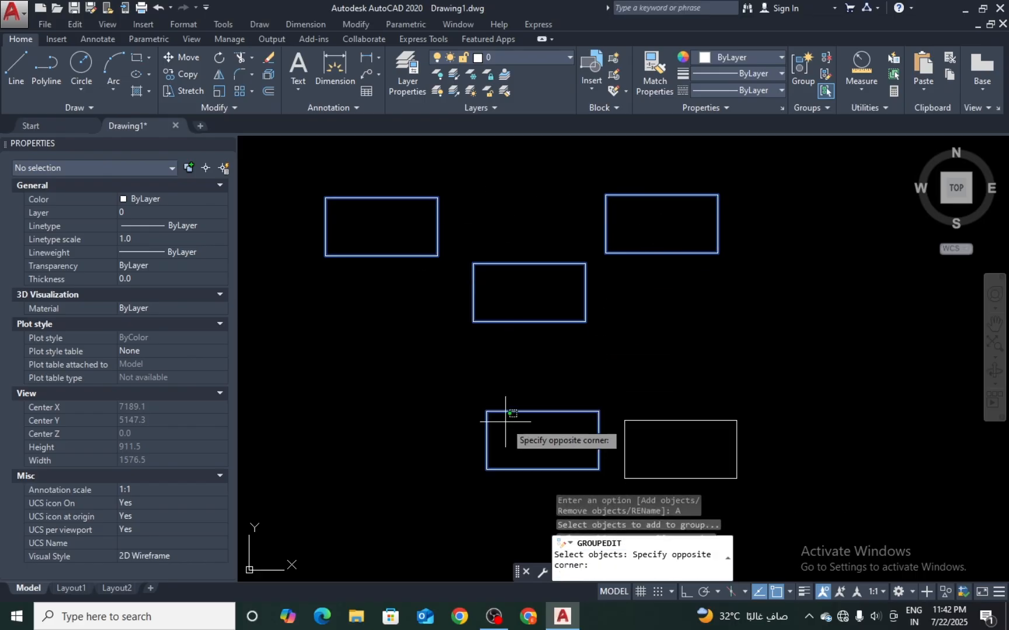
pyautogui.click(455, 422)
pyautogui.click(579, 249)
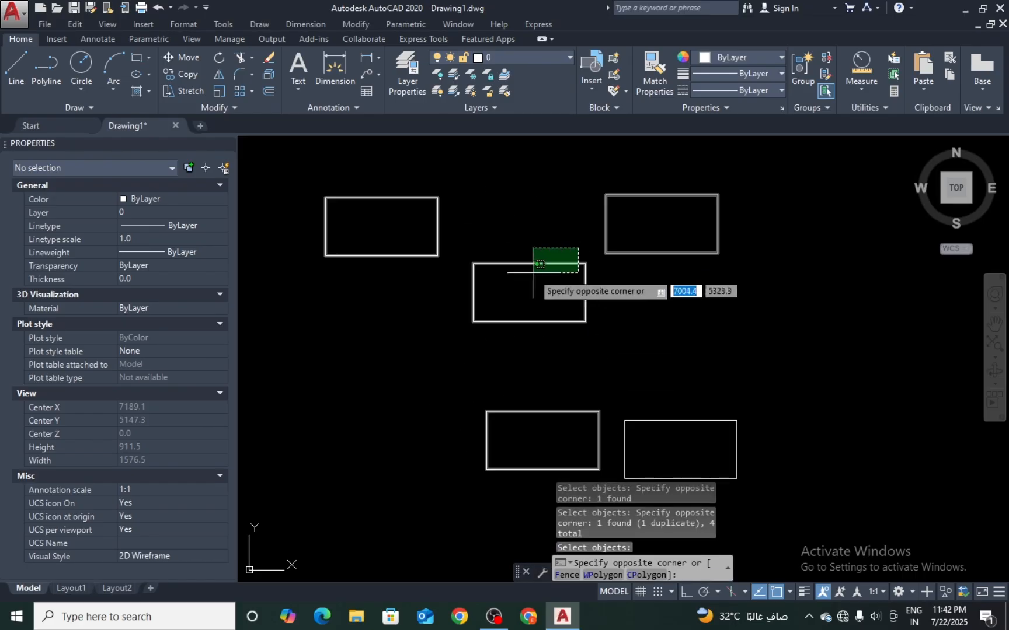
pyautogui.click(529, 270)
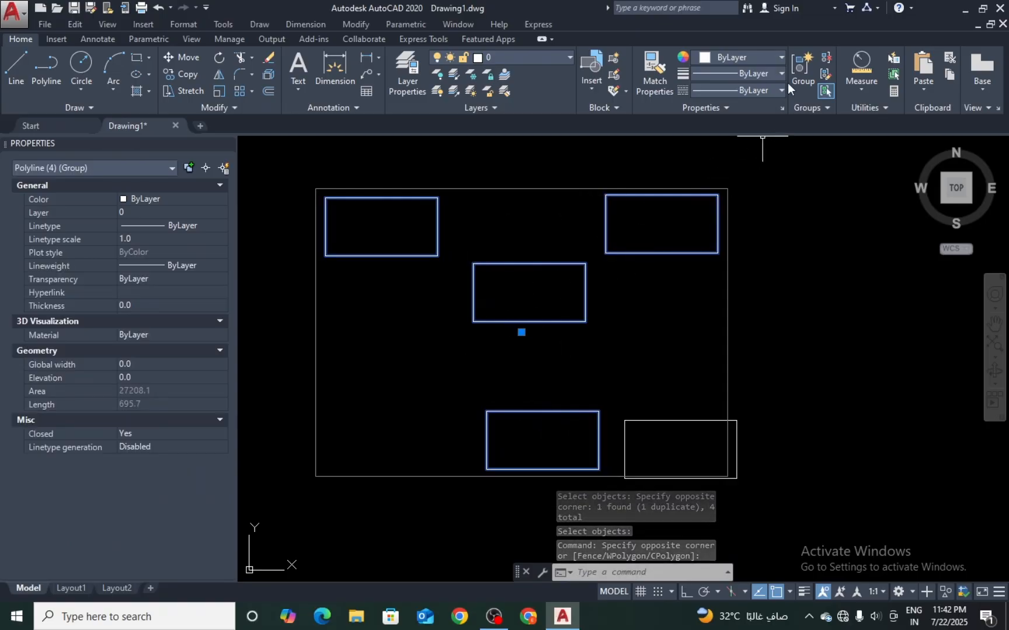
# - Remove the middle rectangle of the upper three from the group with Group Edit
pyautogui.click(826, 74)
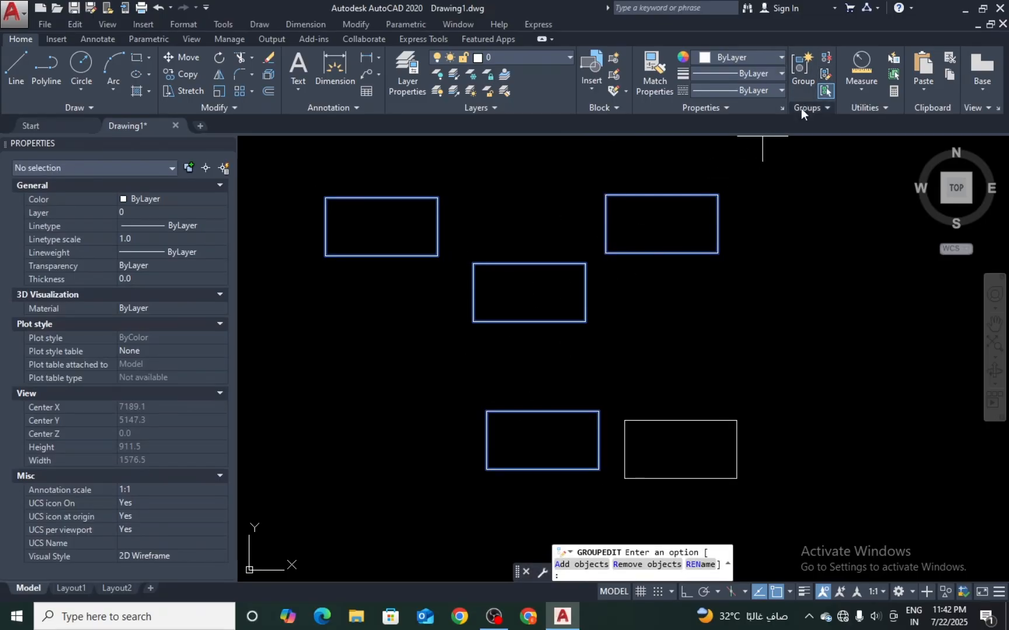
pyautogui.click(828, 79)
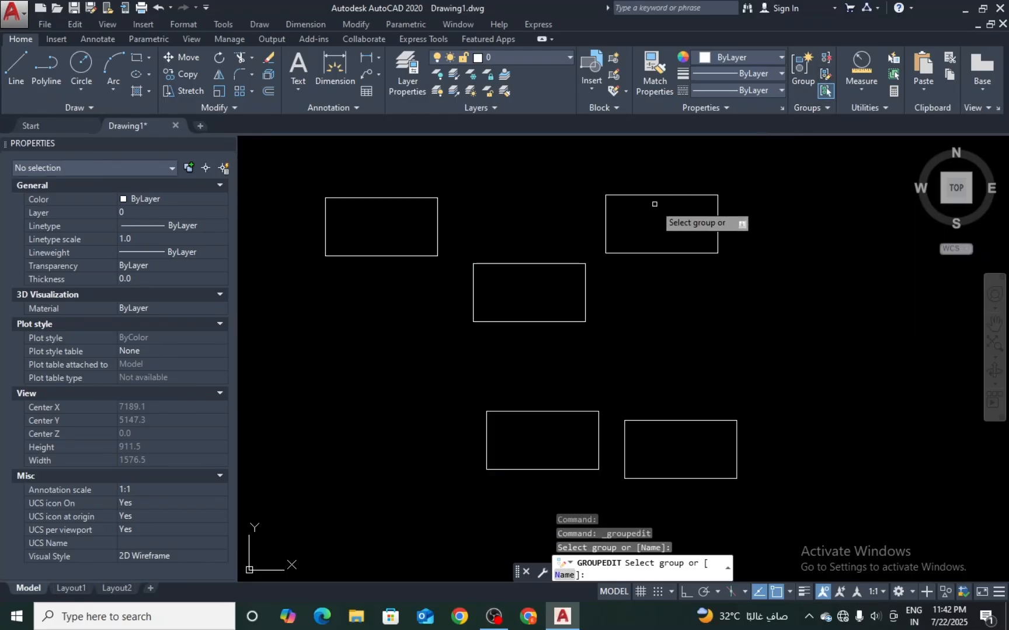
pyautogui.click(678, 197)
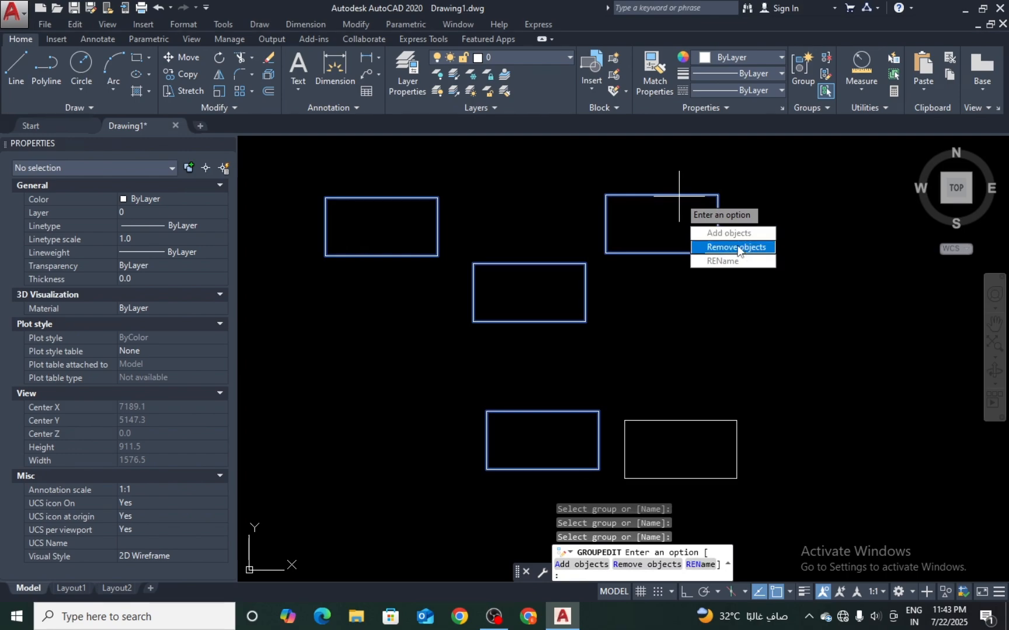
pyautogui.click(736, 247)
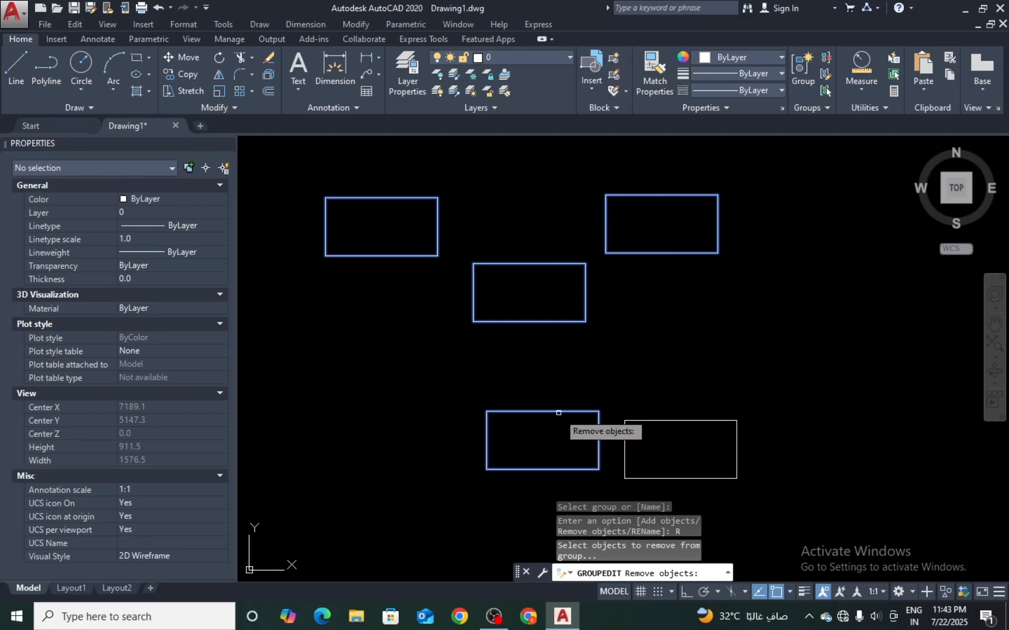
pyautogui.click(537, 313)
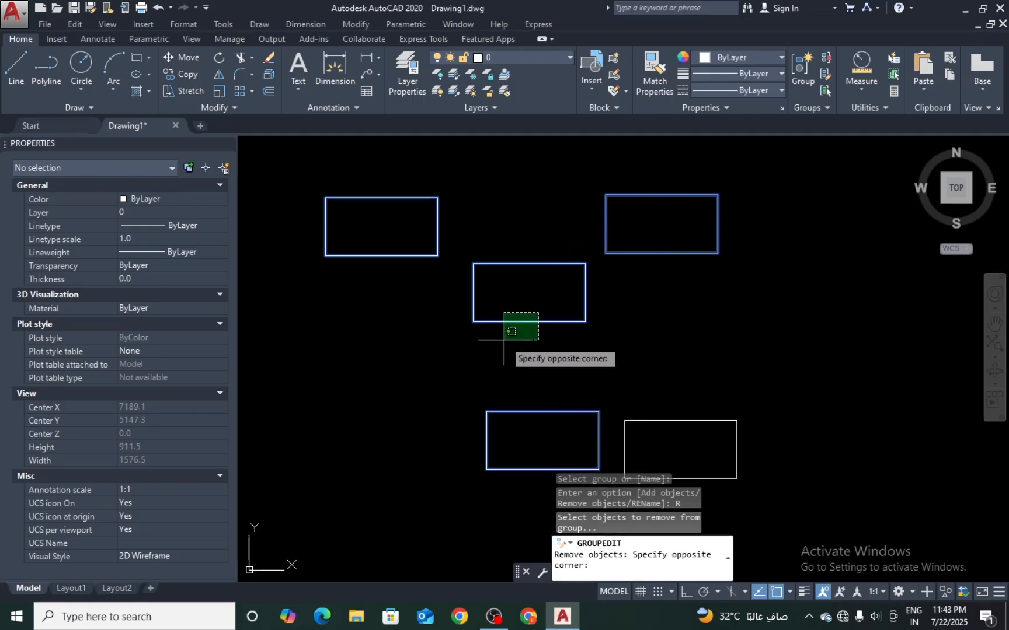
pyautogui.click(503, 339)
pyautogui.press('Return')
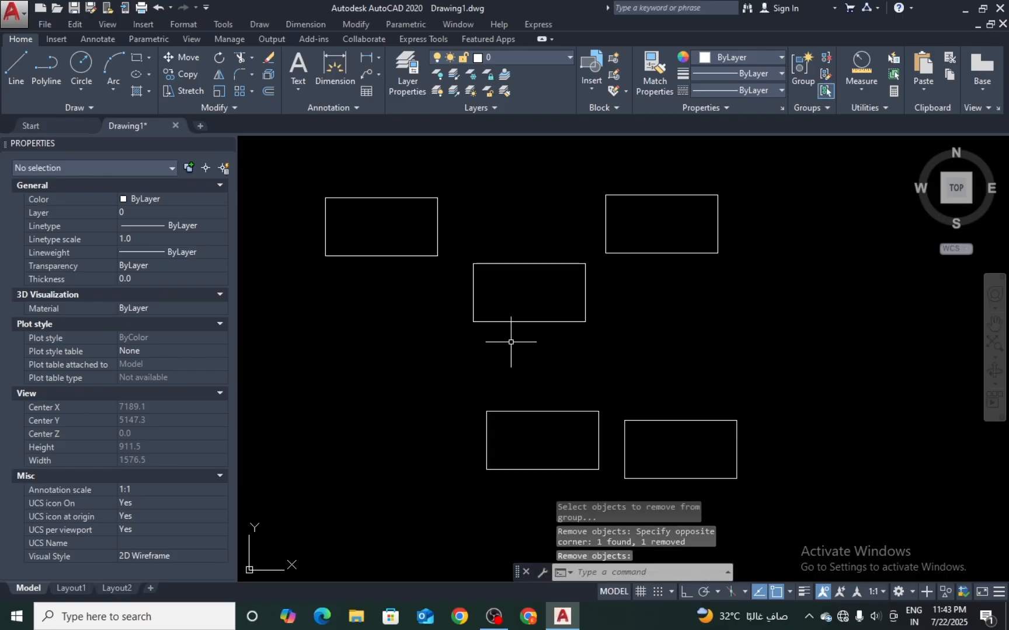
# - Select the remaining three-rectangle group and move it up and to the right, clear of the two ungrouped rectangles
pyautogui.click(669, 219)
pyautogui.click(613, 295)
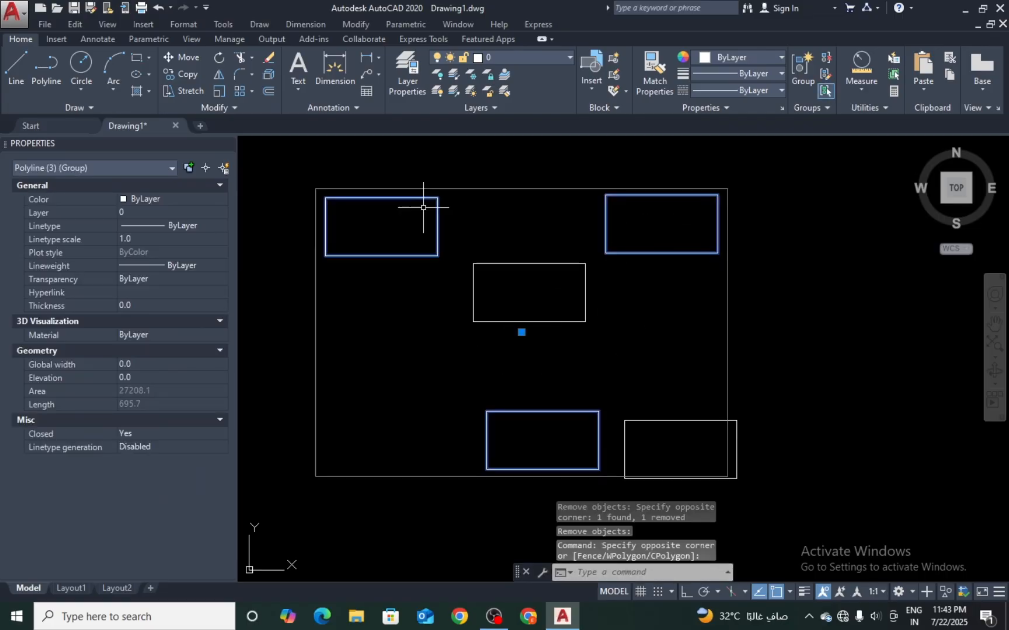
pyautogui.write('m')
pyautogui.press('Return')
pyautogui.click(539, 368)
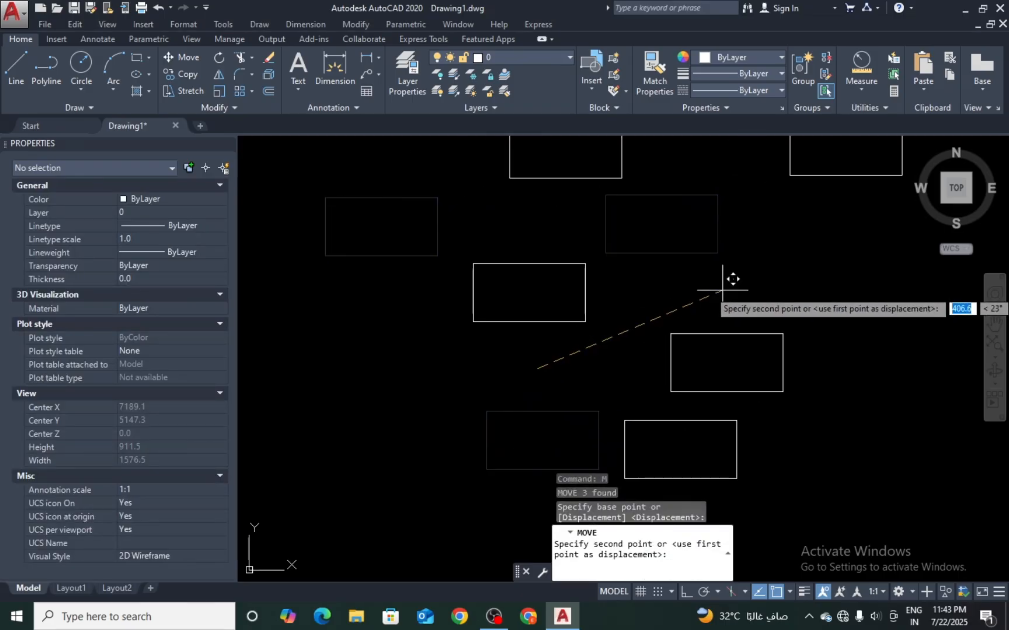
pyautogui.moveTo(739, 276); pyautogui.dragTo(576, 345, button='middle')
pyautogui.click(783, 313)
pyautogui.scroll(-3, 730, 301)
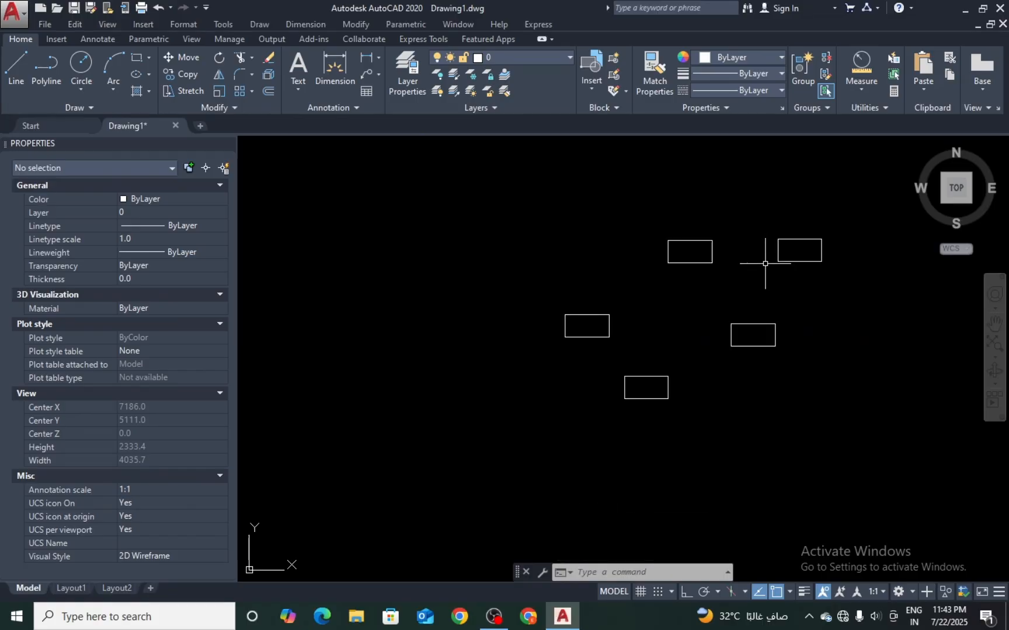
# - Rename the three-rectangle group as 3 with Group Edit
pyautogui.click(825, 74)
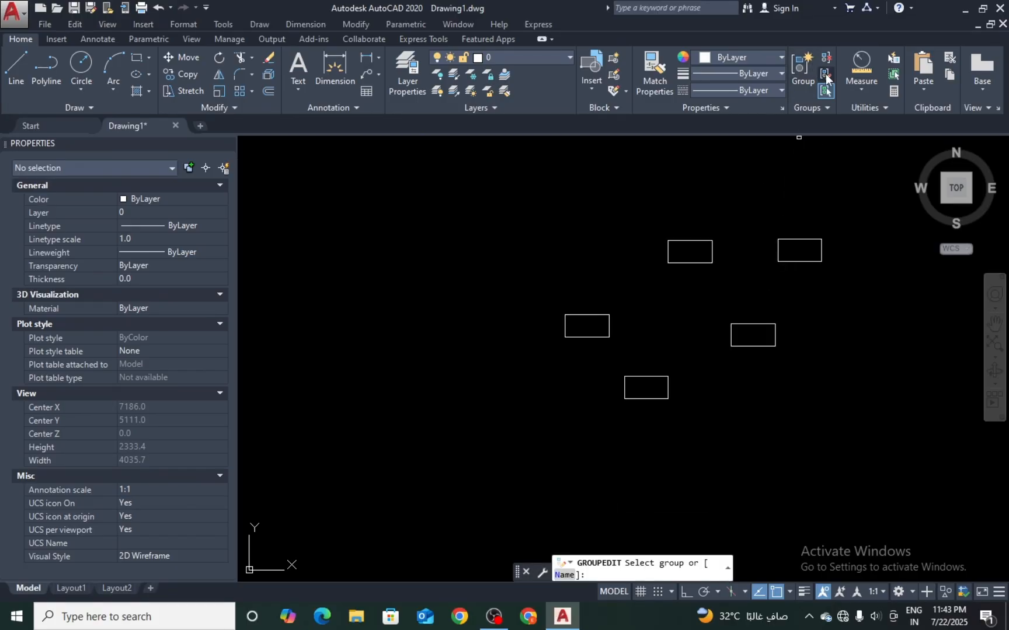
pyautogui.click(802, 238)
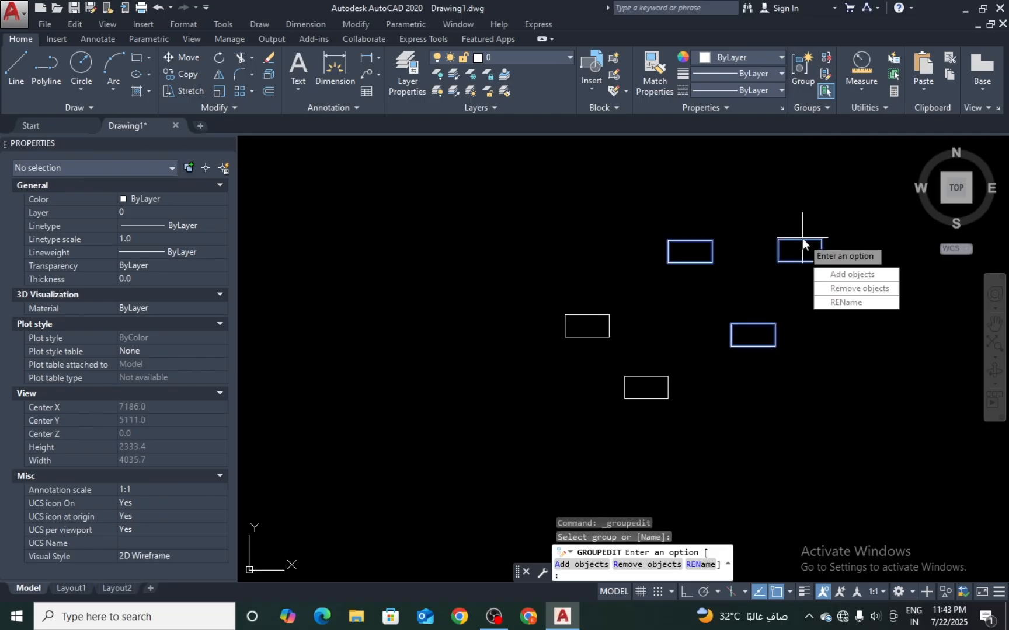
pyautogui.click(823, 302)
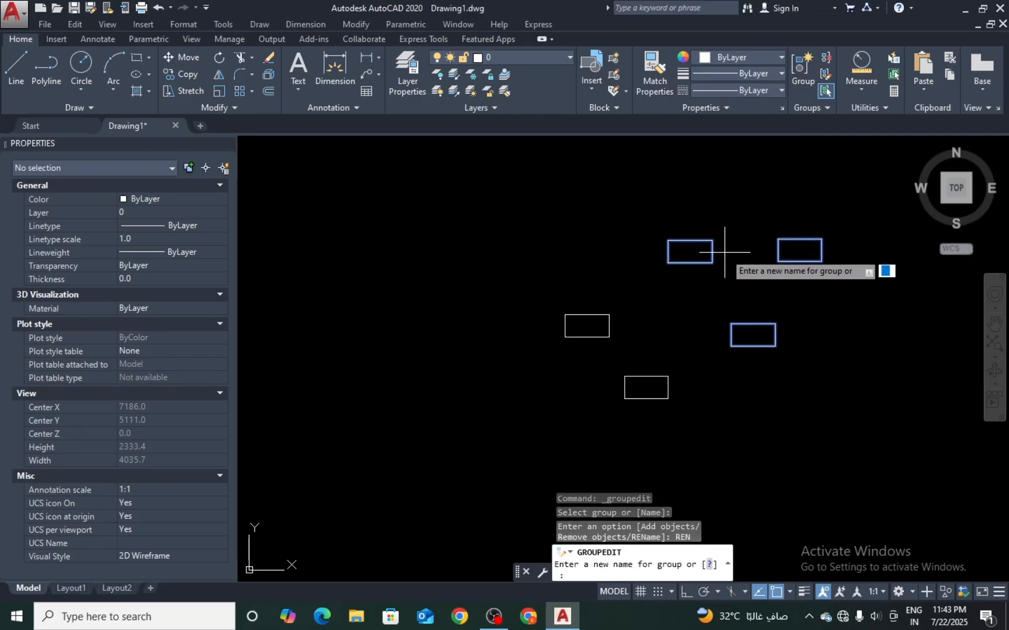
pyautogui.write('3')
pyautogui.press('Return')
pyautogui.write('blo')
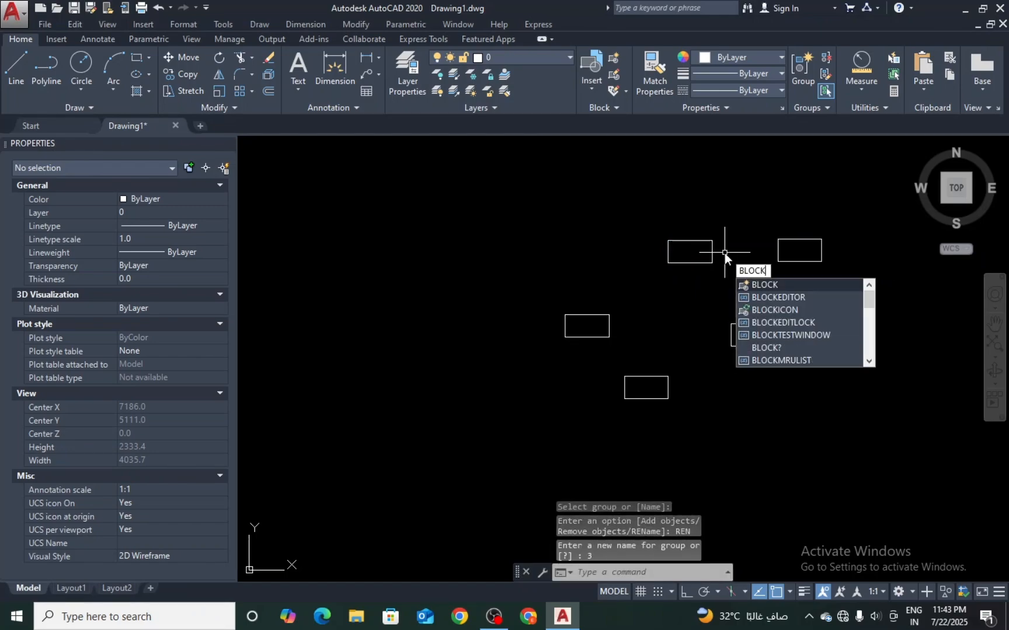
pyautogui.press('Escape')
# - Rename the three-rectangle group as 3block with Group Edit
pyautogui.click(801, 238)
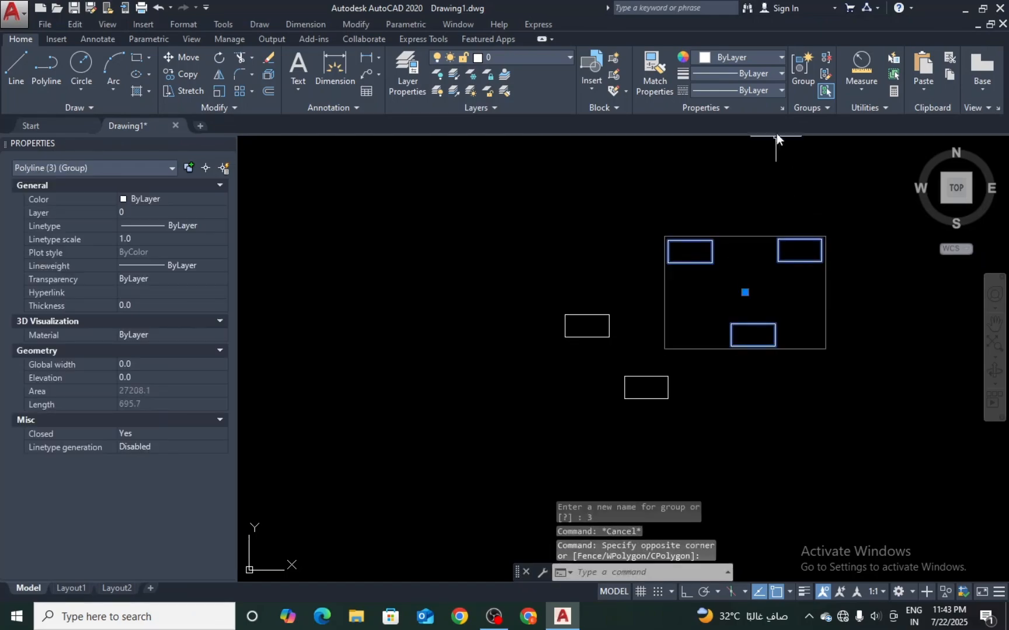
pyautogui.click(824, 76)
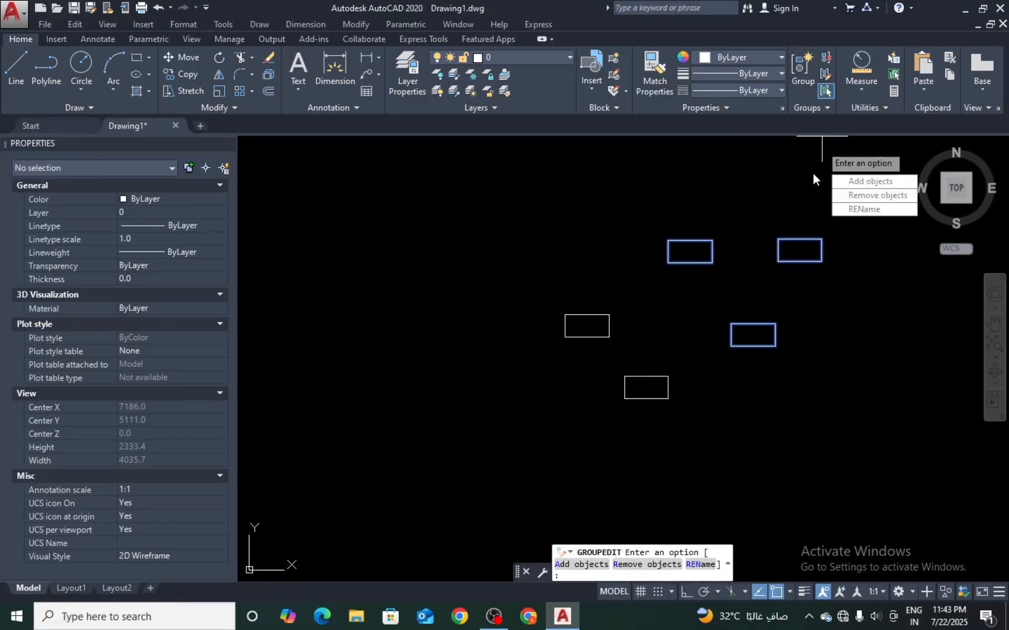
pyautogui.click(843, 205)
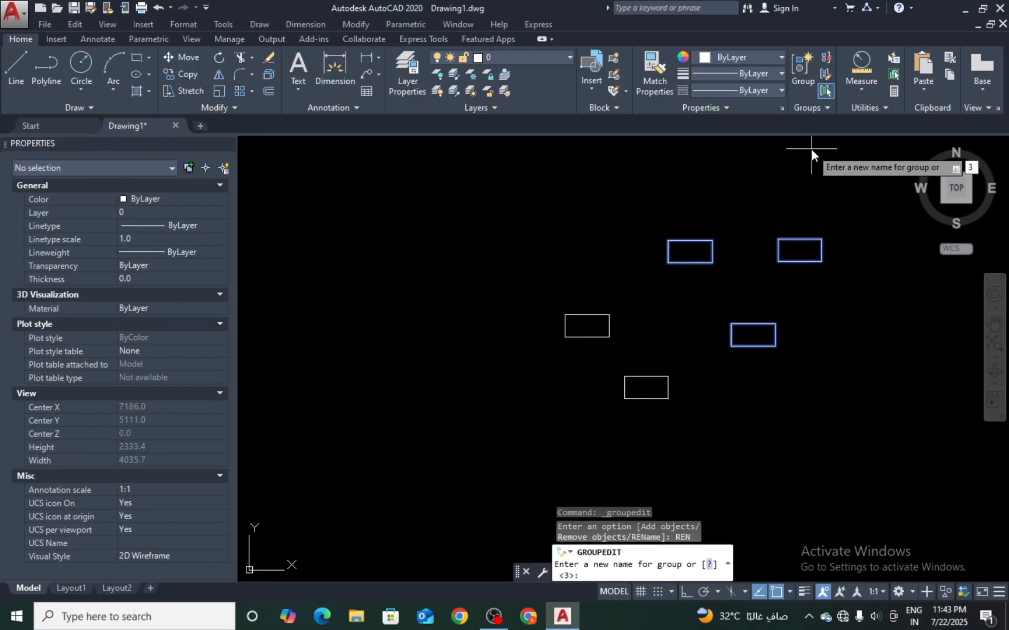
pyautogui.write('3block')
pyautogui.press('Return')
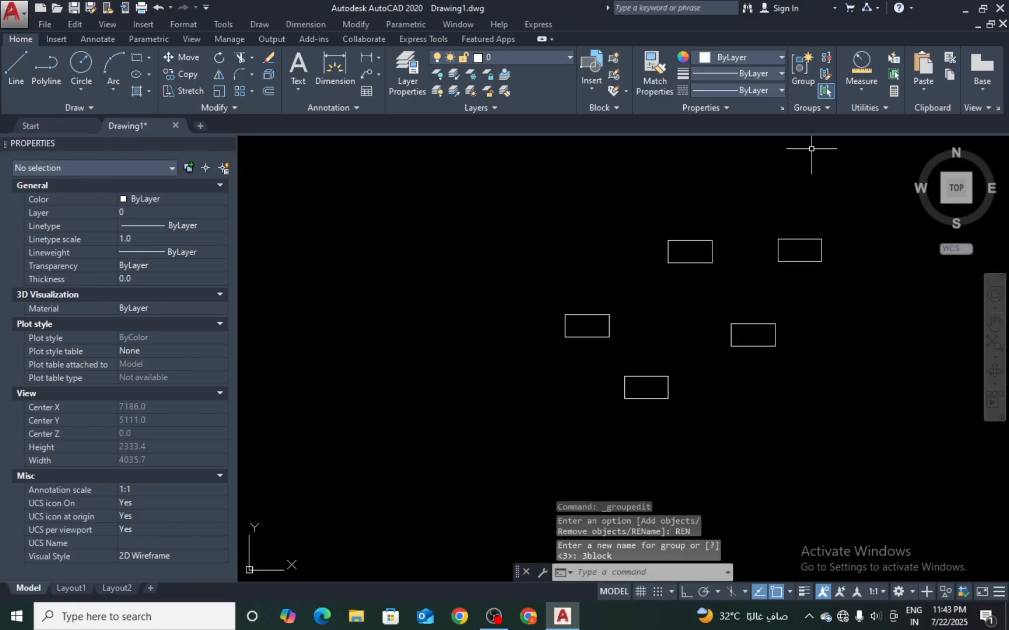
# - Look up the group name of the group's upper-left rectangle with Find Name in the Group Manager, and close the manager
pyautogui.click(808, 239)
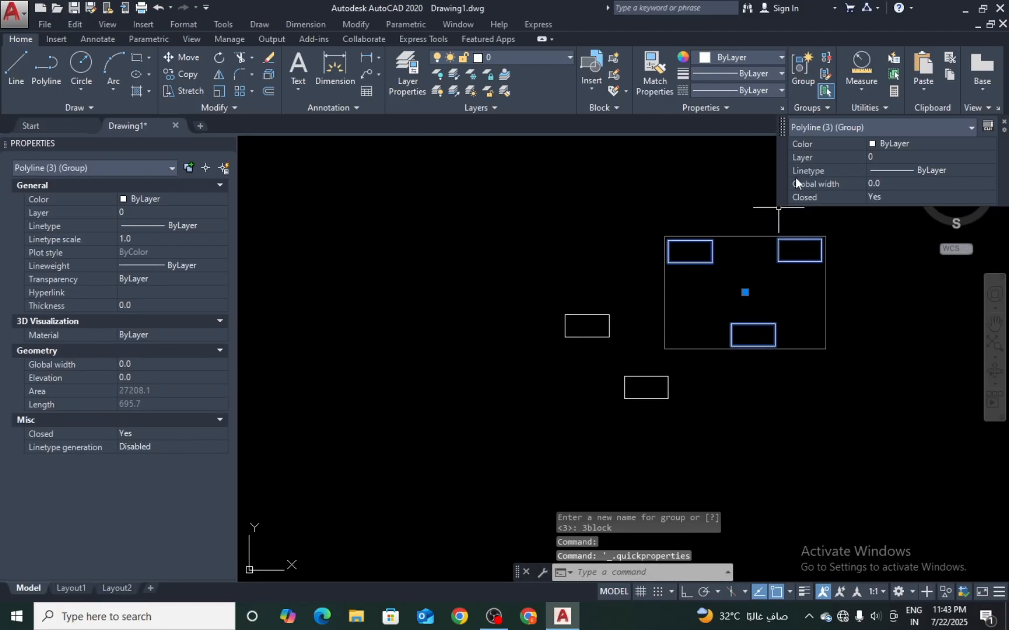
pyautogui.press('Escape')
pyautogui.click(821, 108)
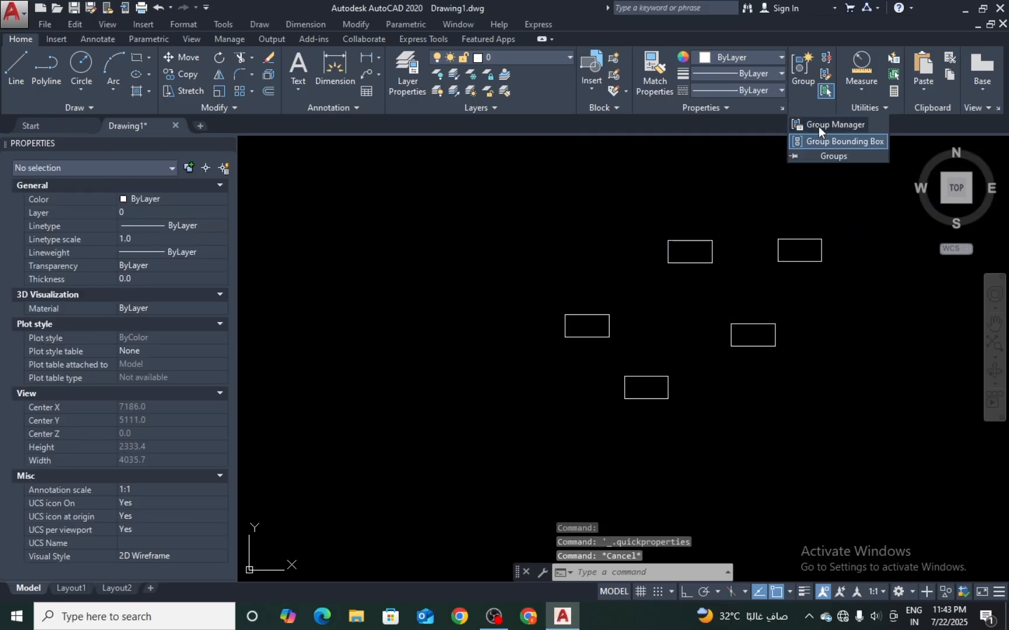
pyautogui.click(819, 125)
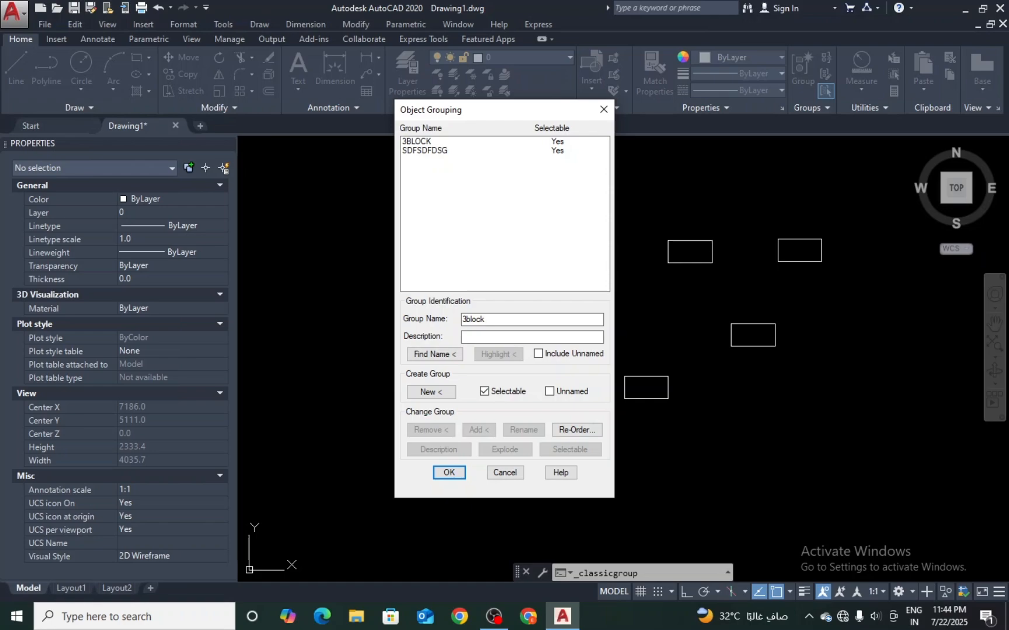
pyautogui.click(433, 354)
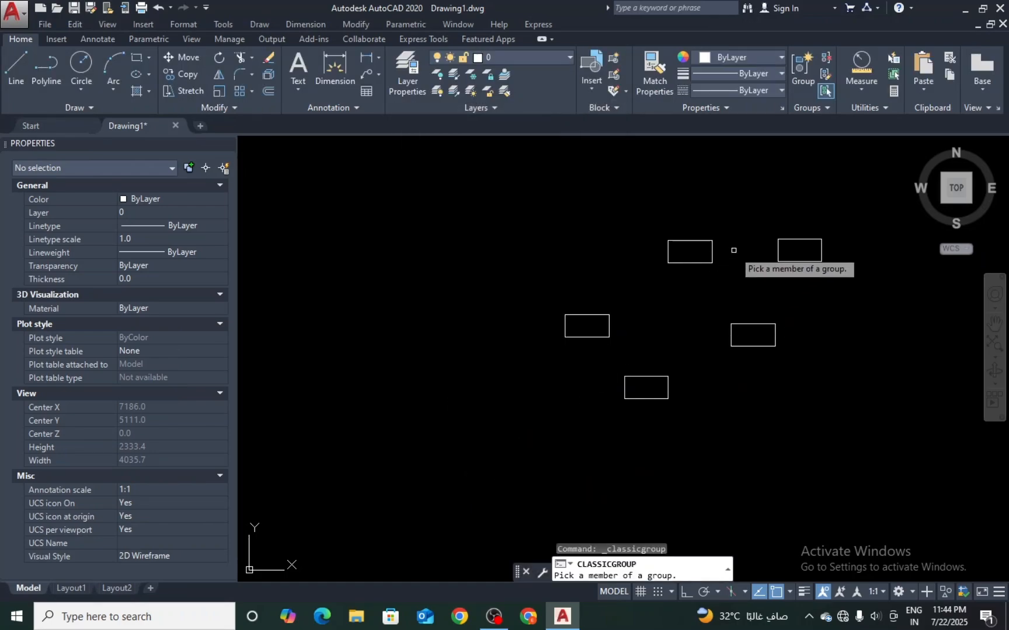
pyautogui.click(694, 262)
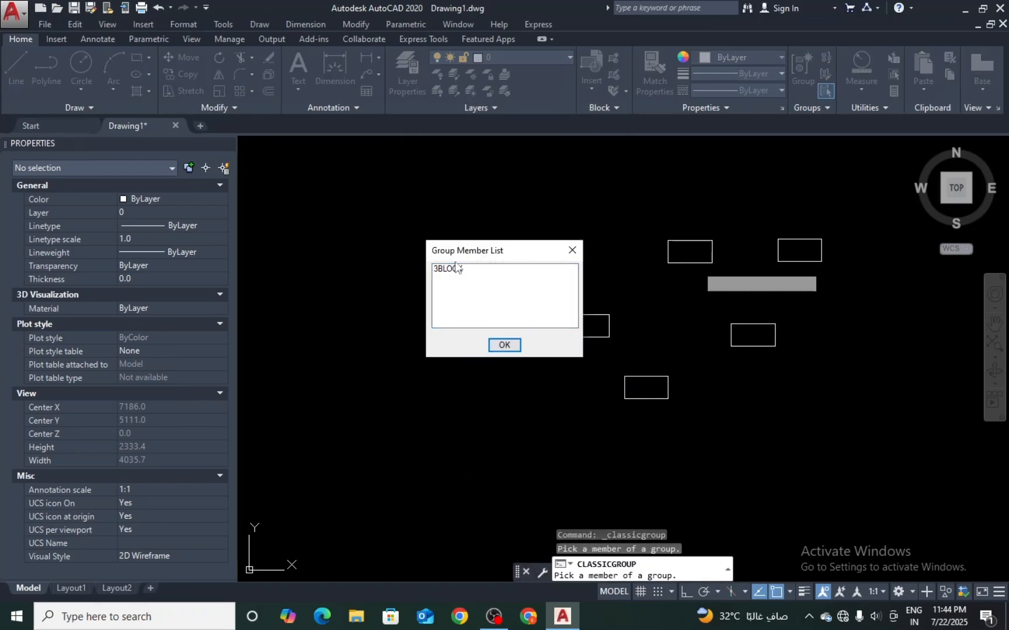
pyautogui.click(503, 345)
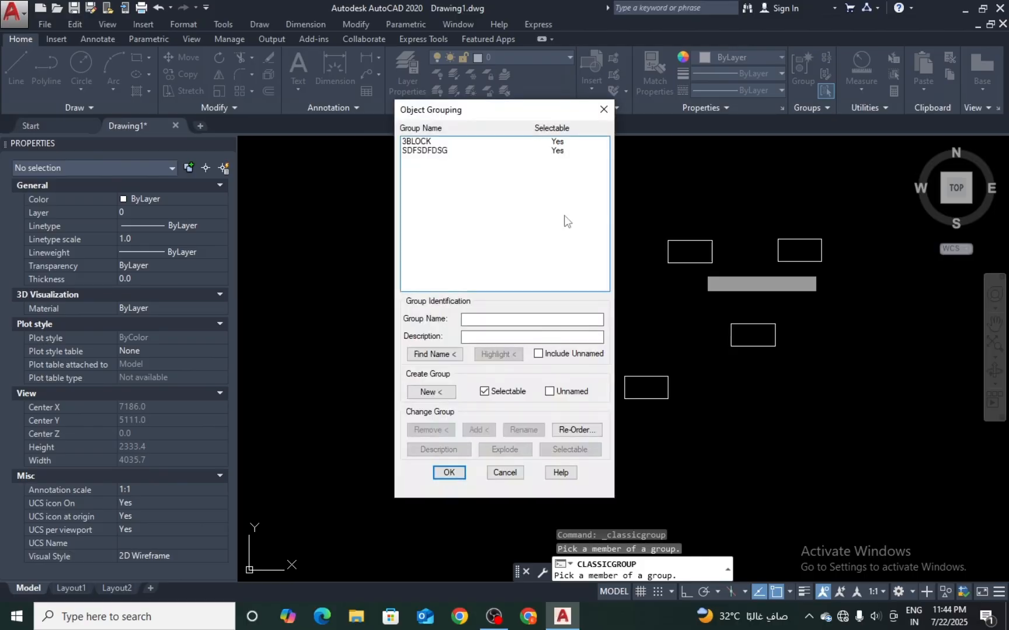
pyautogui.click(611, 109)
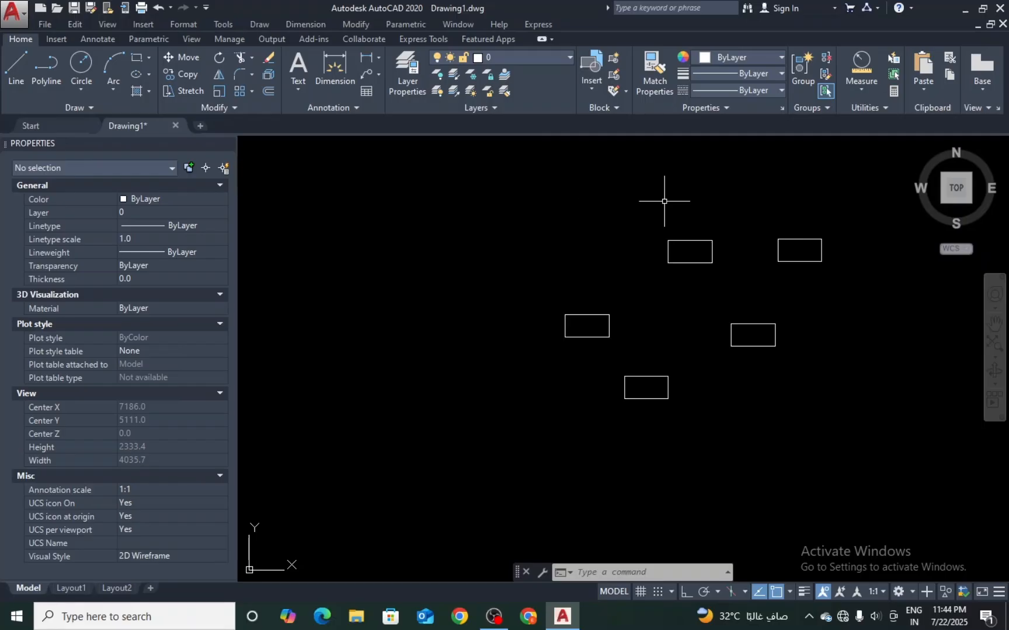
pyautogui.click(825, 107)
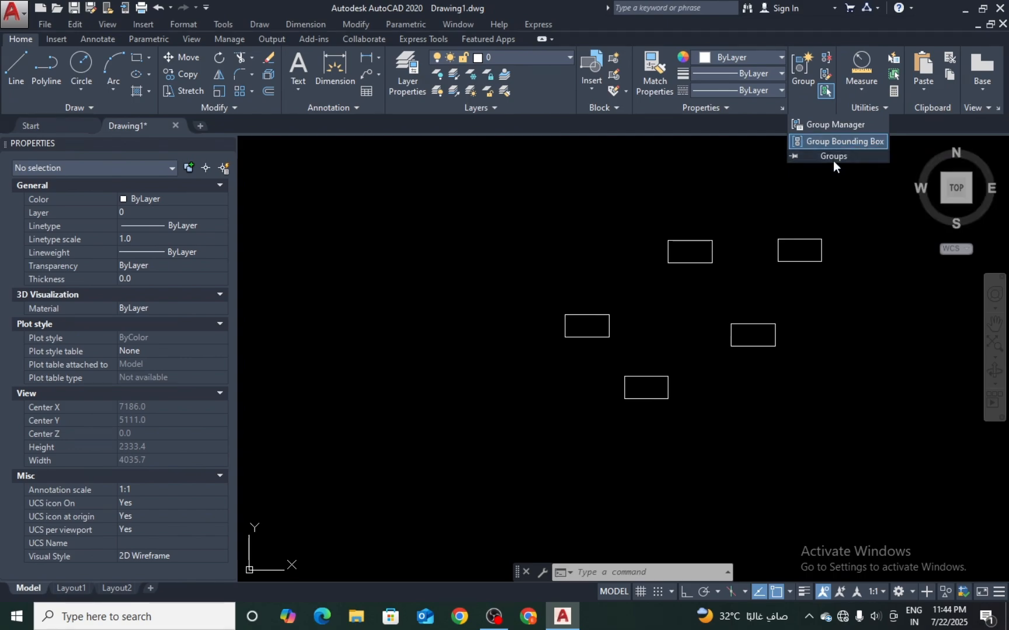
pyautogui.press('Escape')
pyautogui.press('Escape')
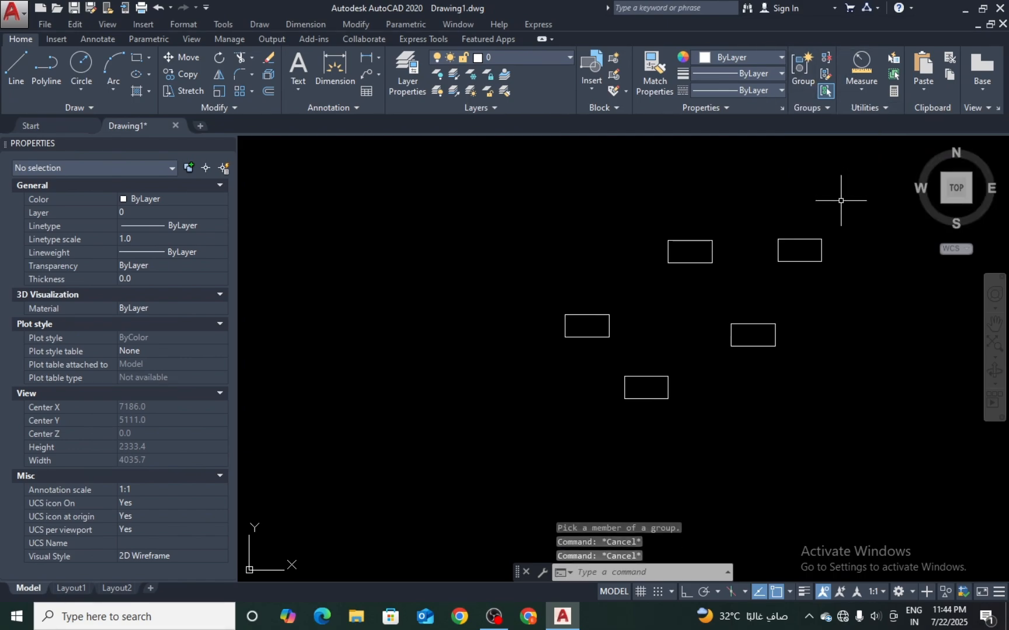
# - Measure the rectangles and the gaps between them with the Quick measure tool
pyautogui.moveTo(893, 175)
pyautogui.mouseDown(button='middle')
pyautogui.moveTo(874, 231)
pyautogui.moveTo(675, 227)
pyautogui.mouseUp(button='middle')
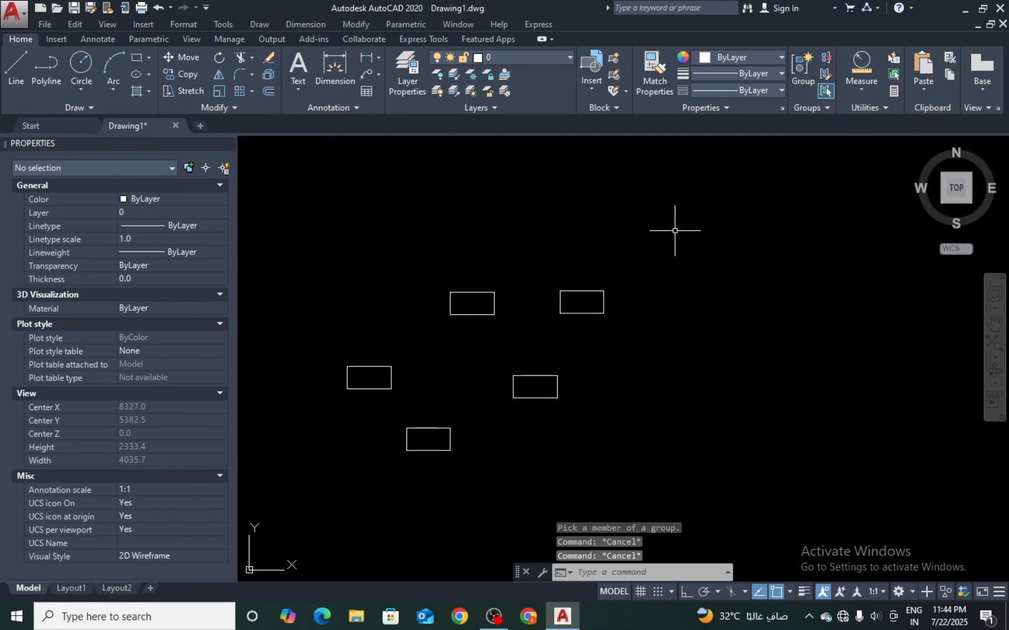
pyautogui.click(855, 86)
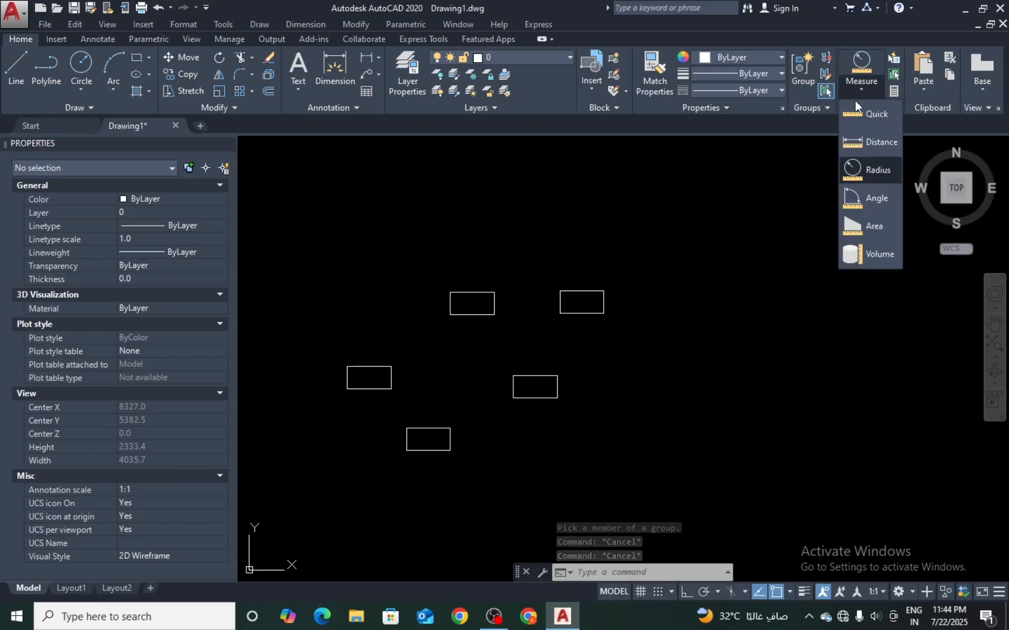
pyautogui.click(859, 116)
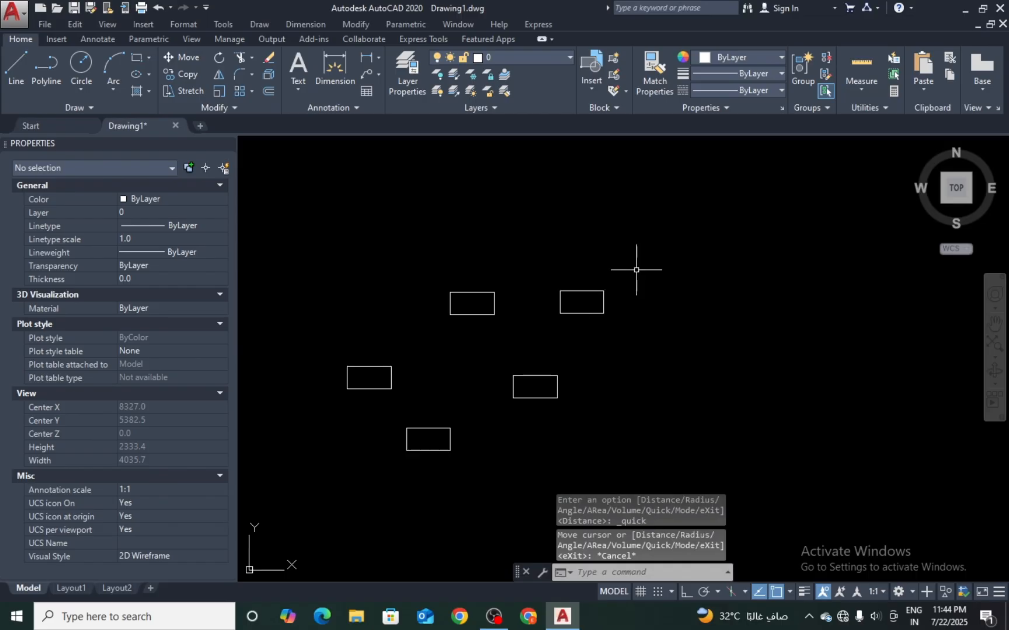
pyautogui.scroll(4, 526, 290)
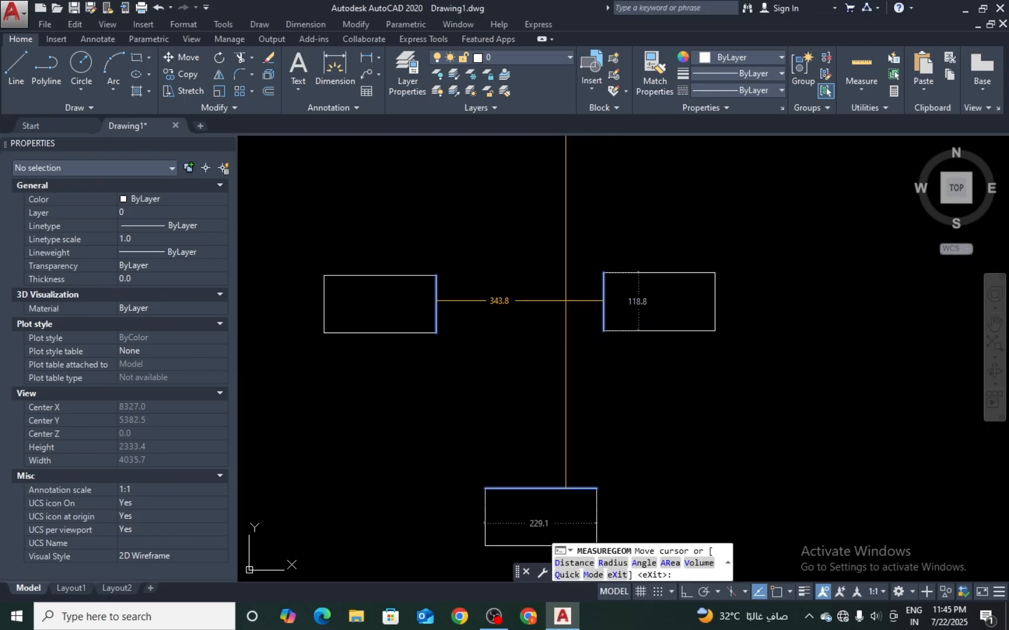
pyautogui.press('Escape')
# - Measure the length of the upper-right rectangle's top edge with the Distance tool
pyautogui.click(855, 88)
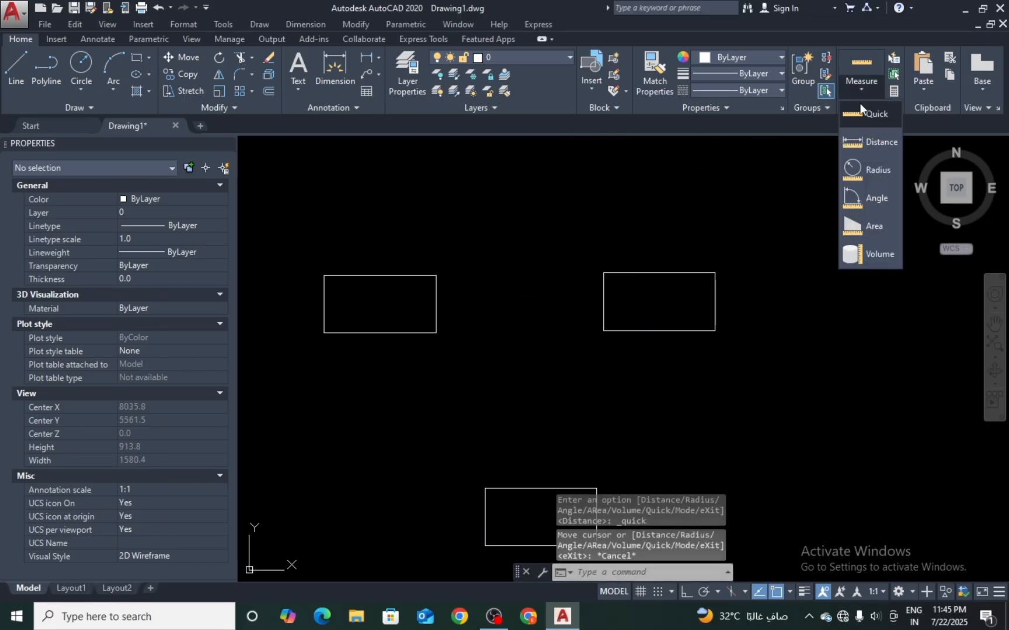
pyautogui.click(866, 144)
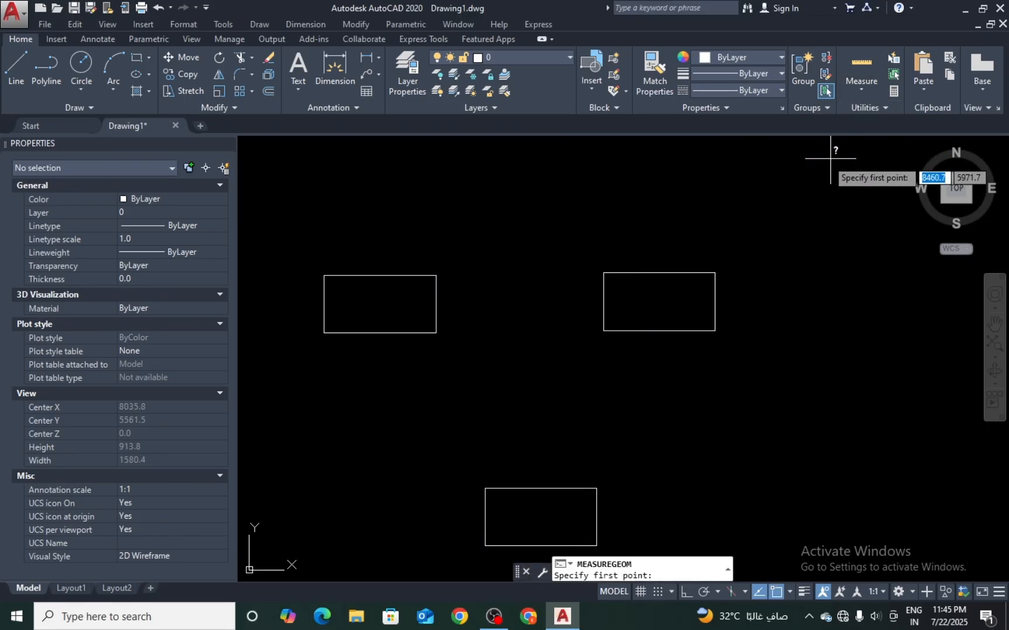
pyautogui.click(603, 272)
pyautogui.click(715, 273)
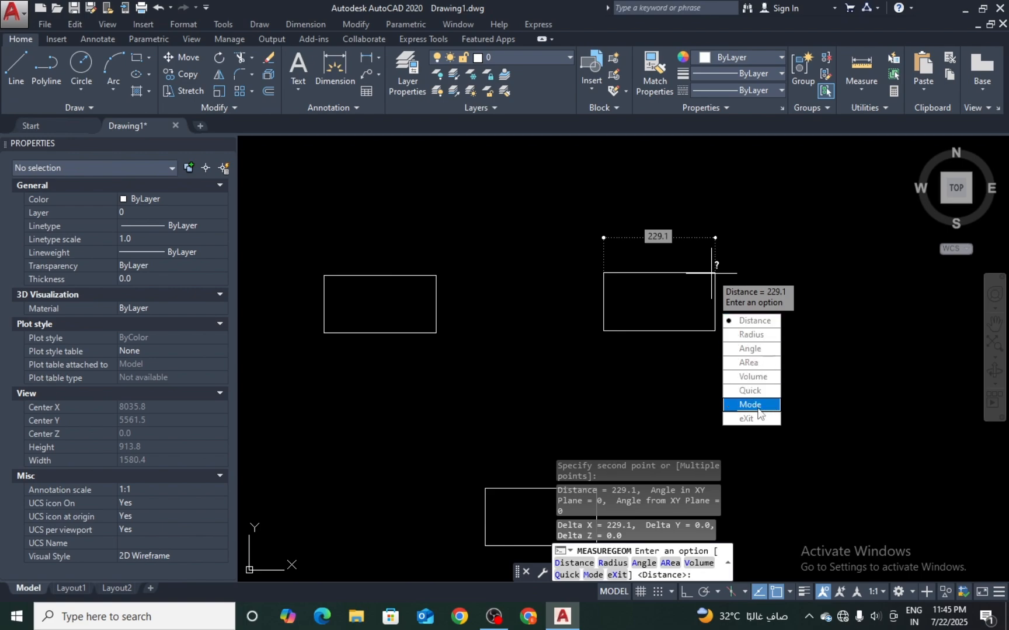
pyautogui.press('Escape')
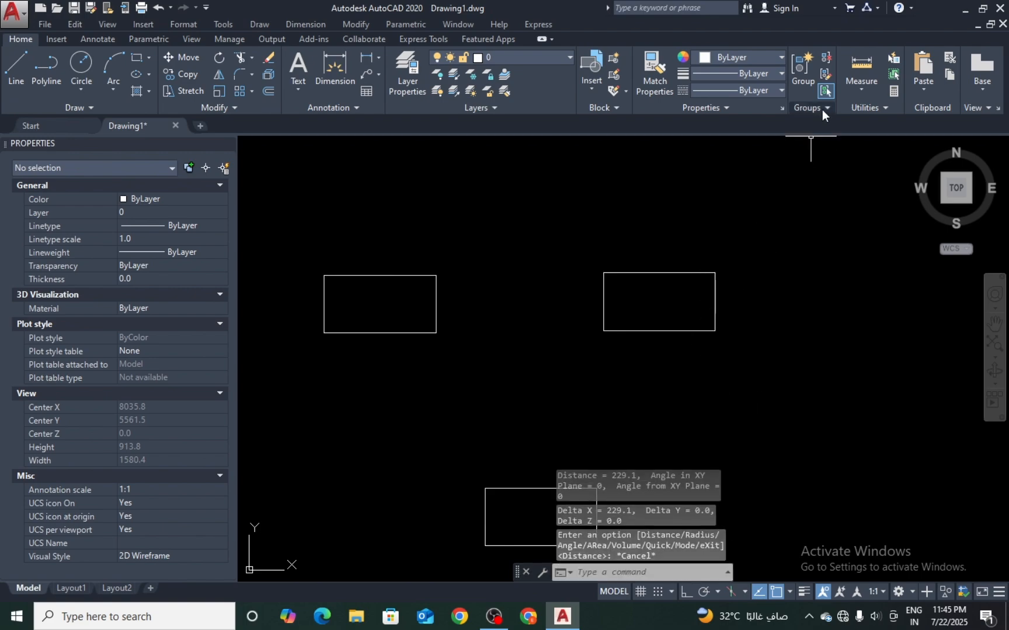
# - Draw a circle with a radius of about 73 just to the right of the upper-right rectangle
pyautogui.write('c')
pyautogui.press('Return')
pyautogui.click(768, 299)
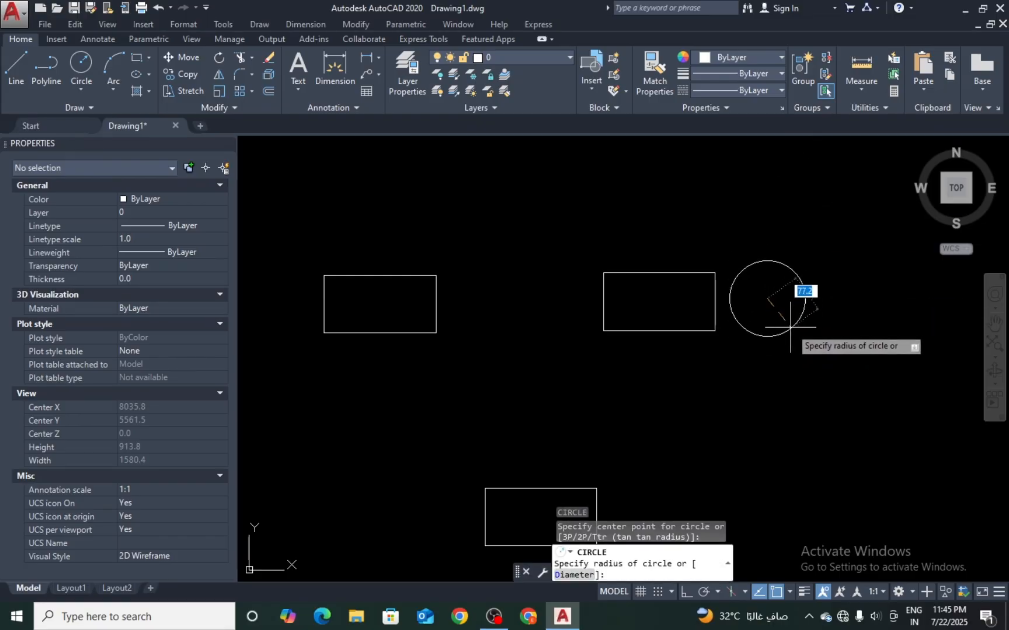
pyautogui.click(790, 327)
pyautogui.press('Escape')
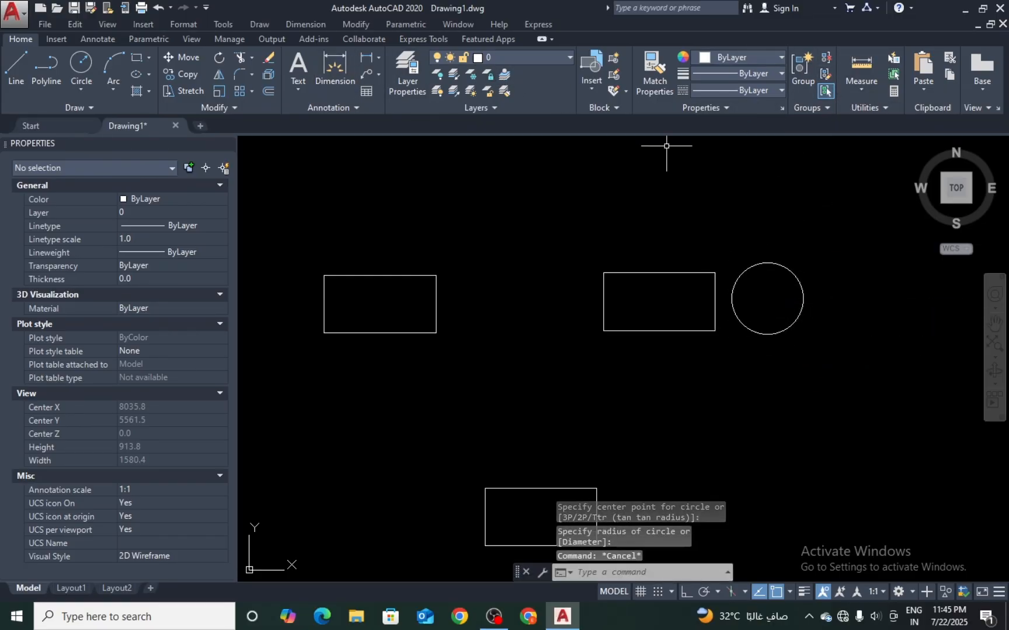
# - Measure the circle's radius with the Radius measuring tool and exit the command
pyautogui.click(864, 94)
pyautogui.click(864, 177)
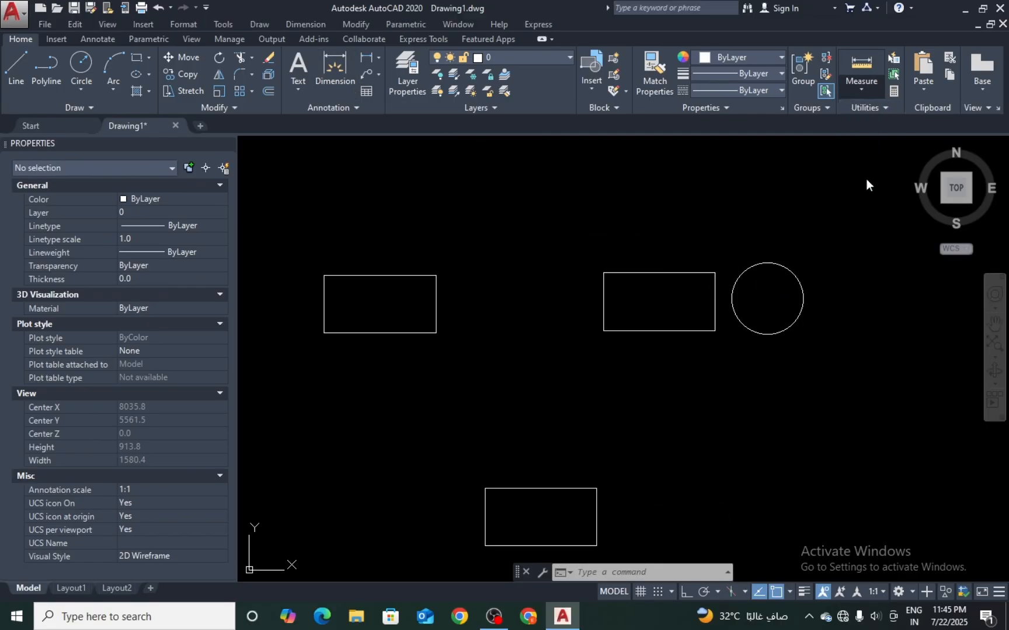
pyautogui.click(794, 279)
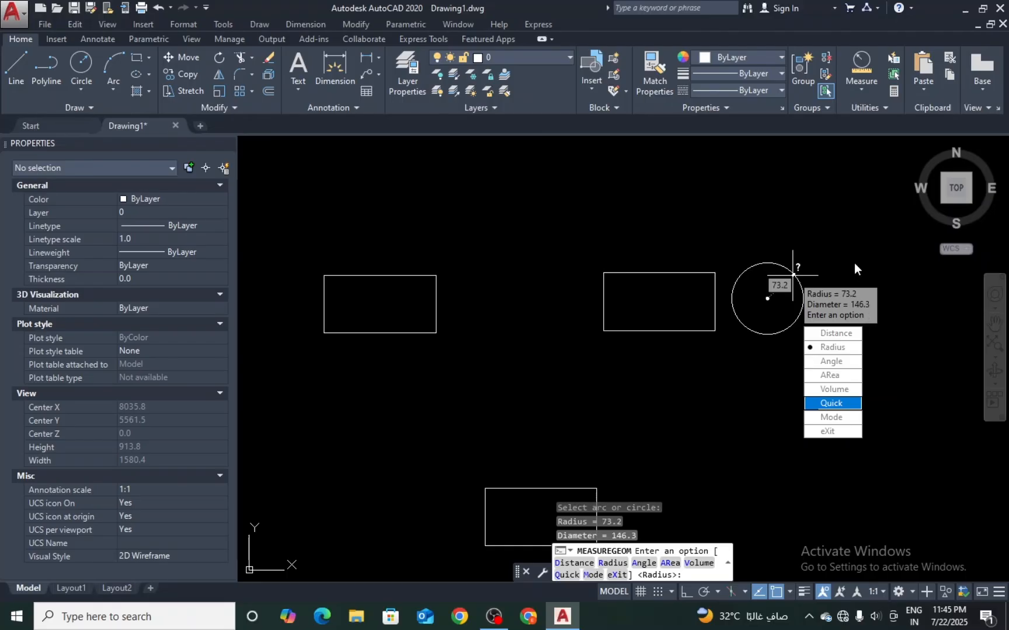
pyautogui.press('Return')
pyautogui.press('Escape')
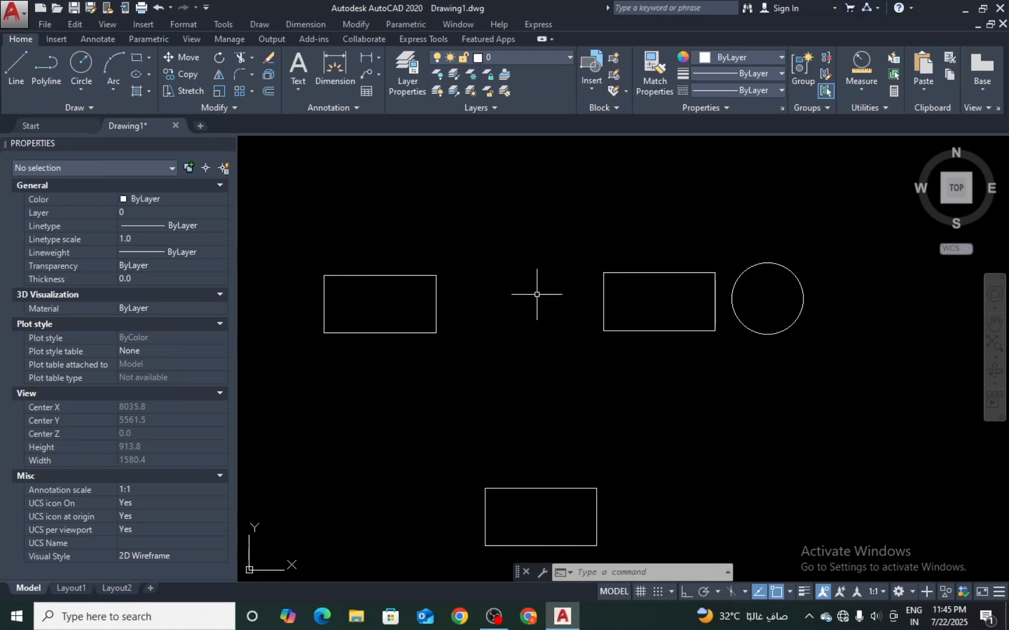
# - Measure the angle between the left and bottom edges of the upper-right rectangle with the Angle measuring tool
pyautogui.click(853, 92)
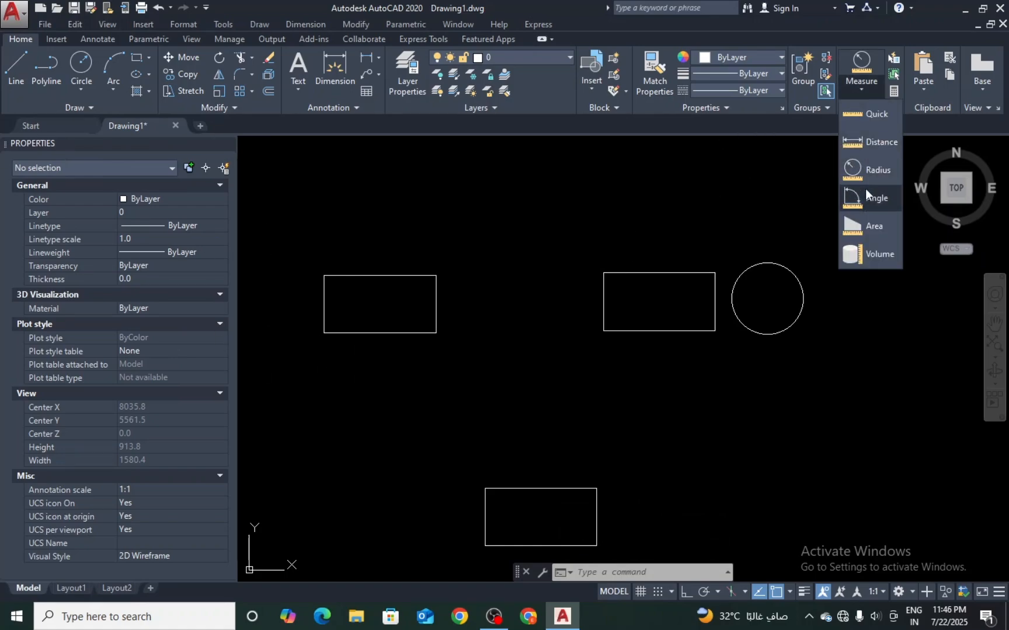
pyautogui.click(865, 188)
pyautogui.click(603, 312)
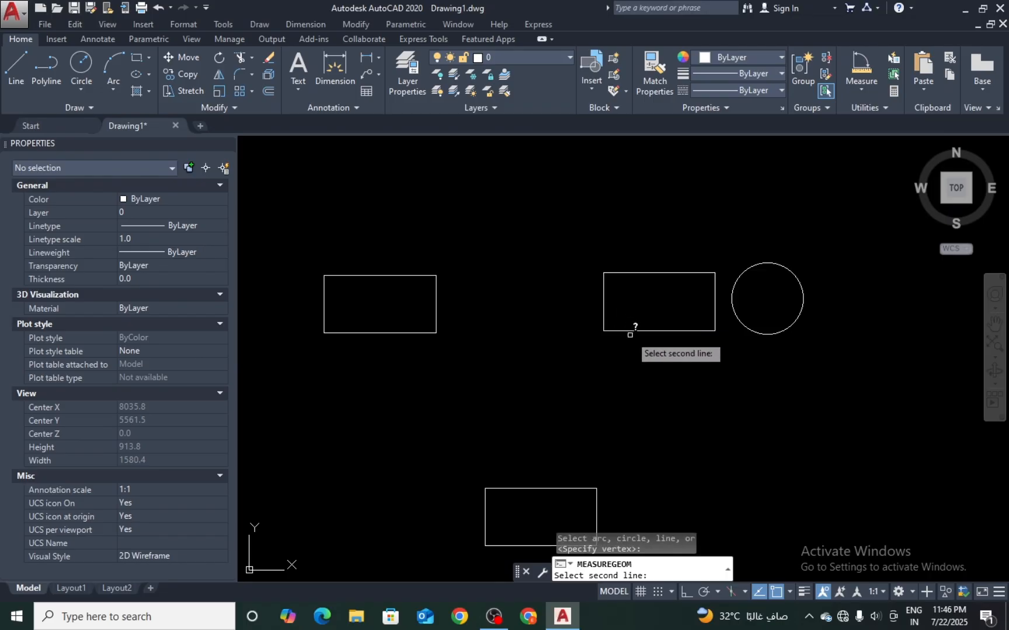
pyautogui.click(630, 331)
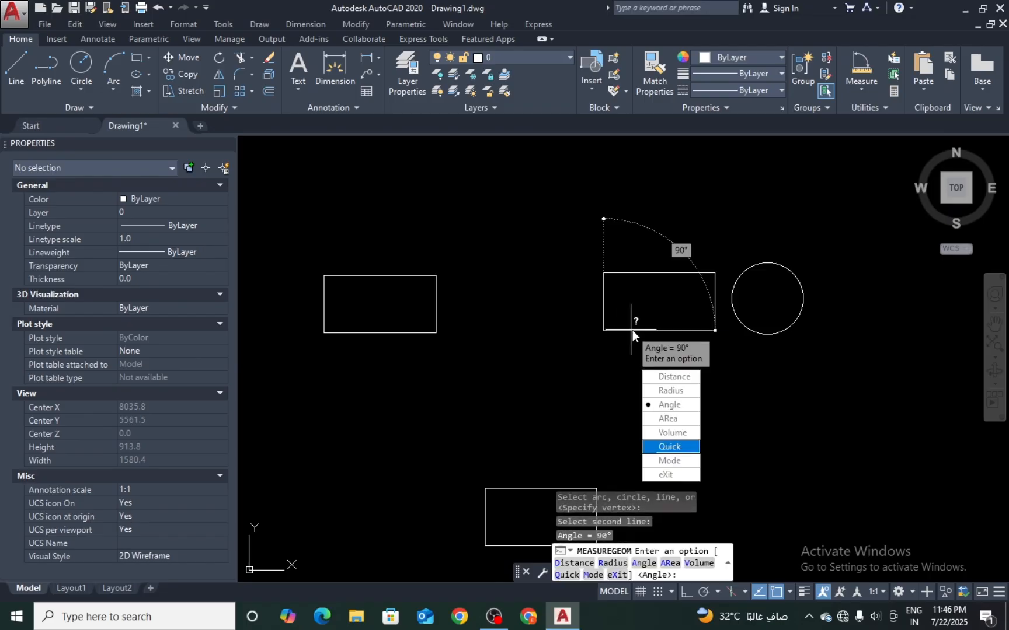
pyautogui.press('Escape')
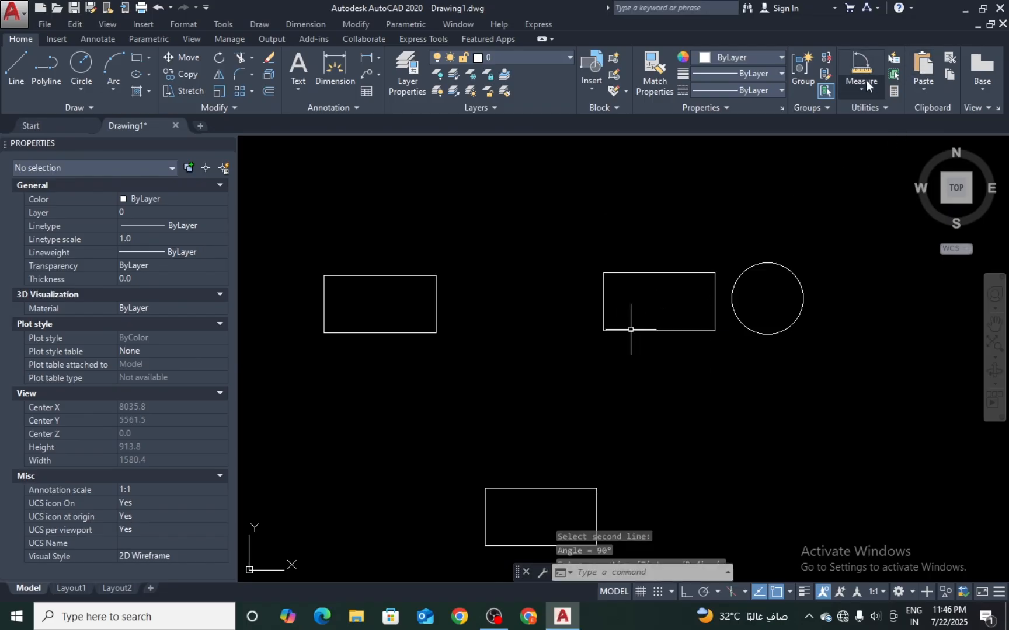
pyautogui.click(859, 92)
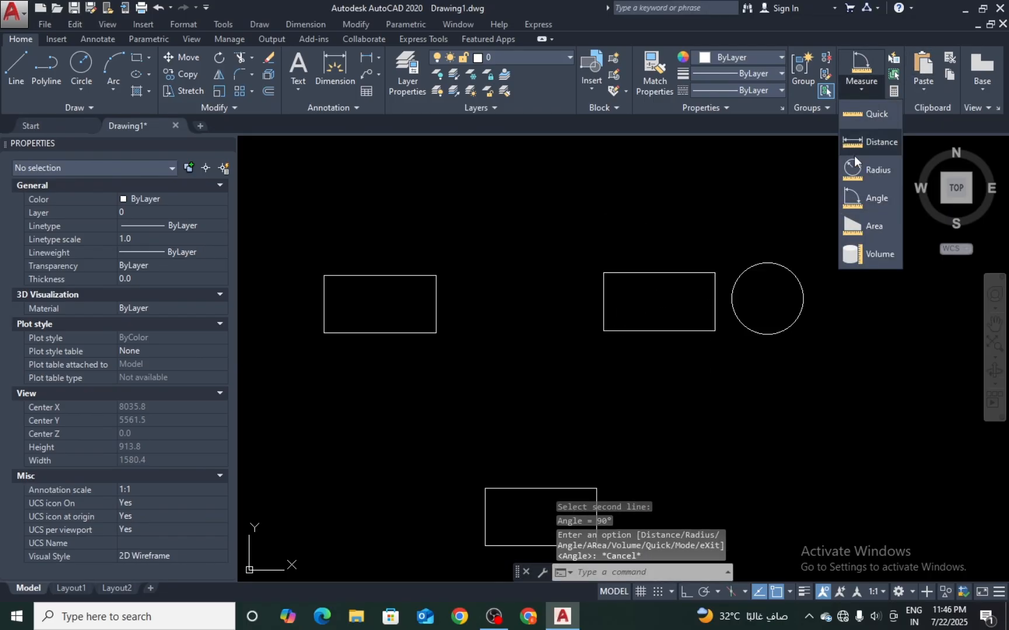
pyautogui.click(863, 226)
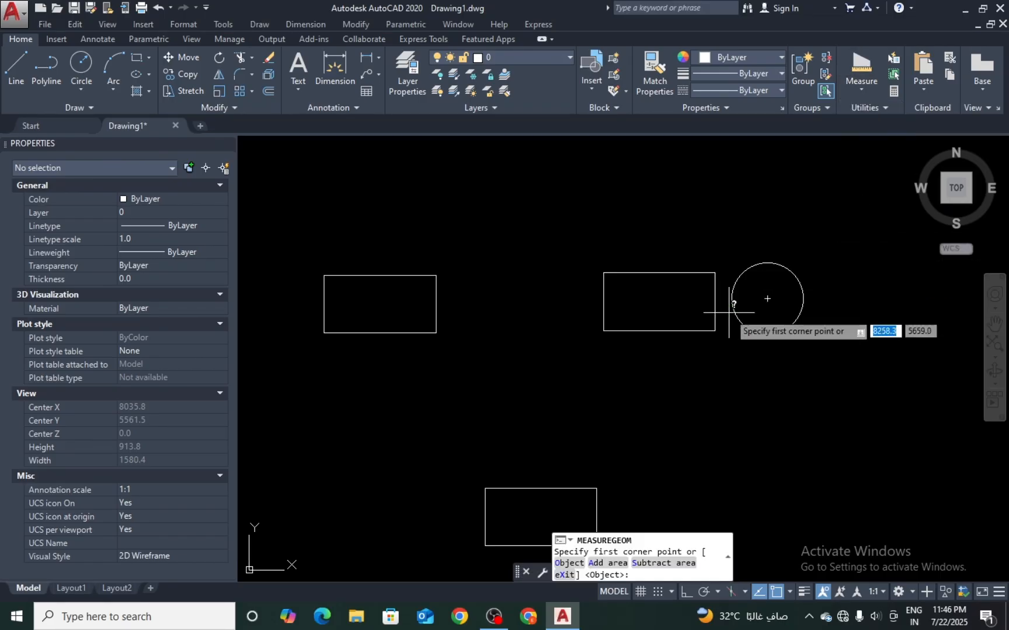
pyautogui.click(768, 298)
pyautogui.click(786, 321)
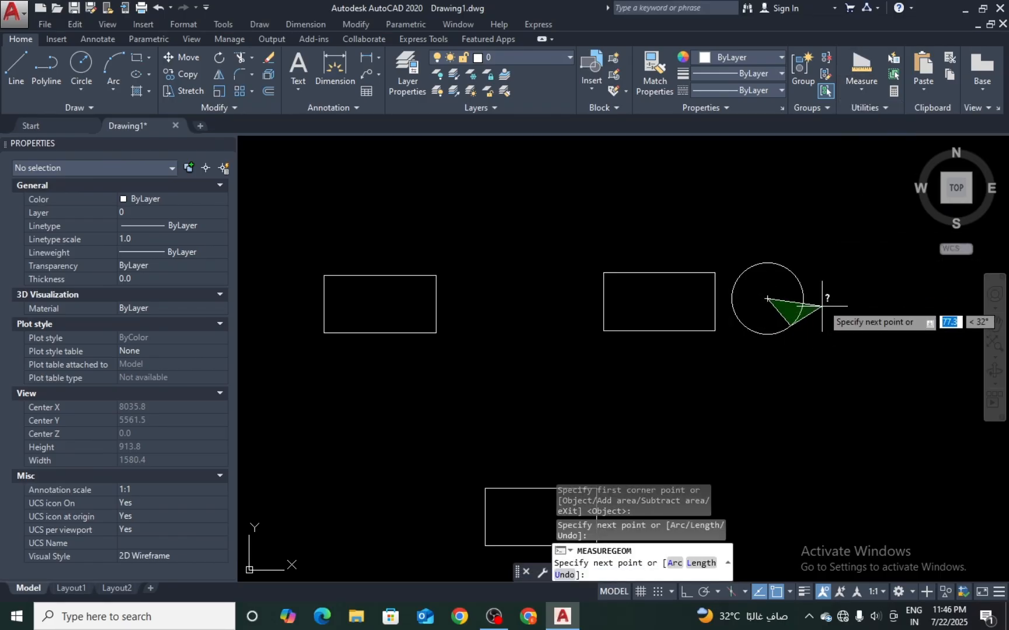
pyautogui.press('Escape')
pyautogui.press('Return')
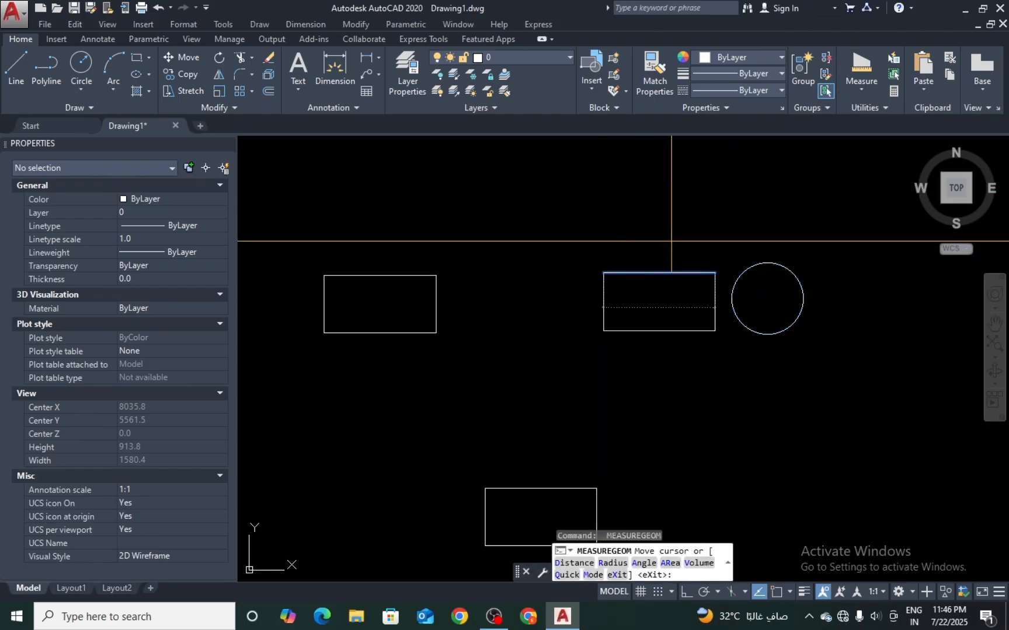
pyautogui.press('Escape')
# - Measure the area of the left half of the upper-right rectangle, picking its left corners and the midpoints of its horizontal edges
pyautogui.click(861, 89)
pyautogui.click(867, 226)
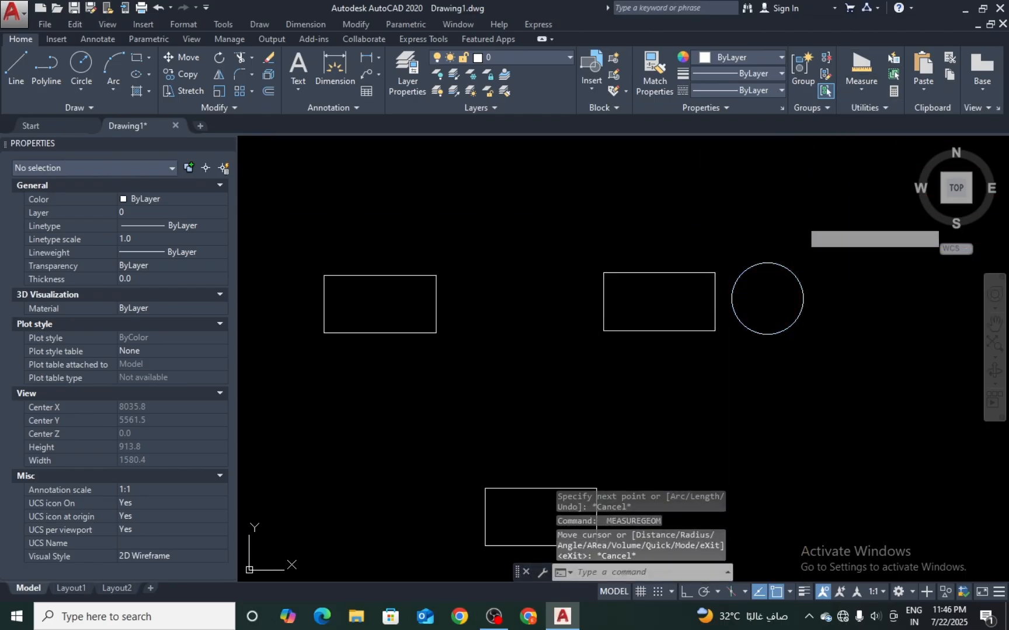
pyautogui.click(603, 272)
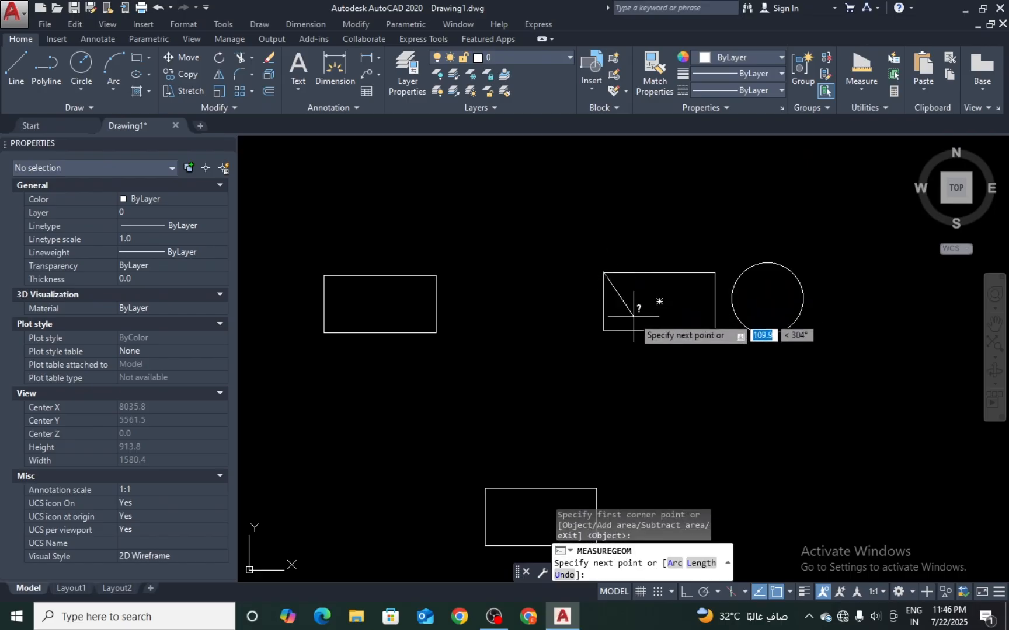
pyautogui.click(603, 330)
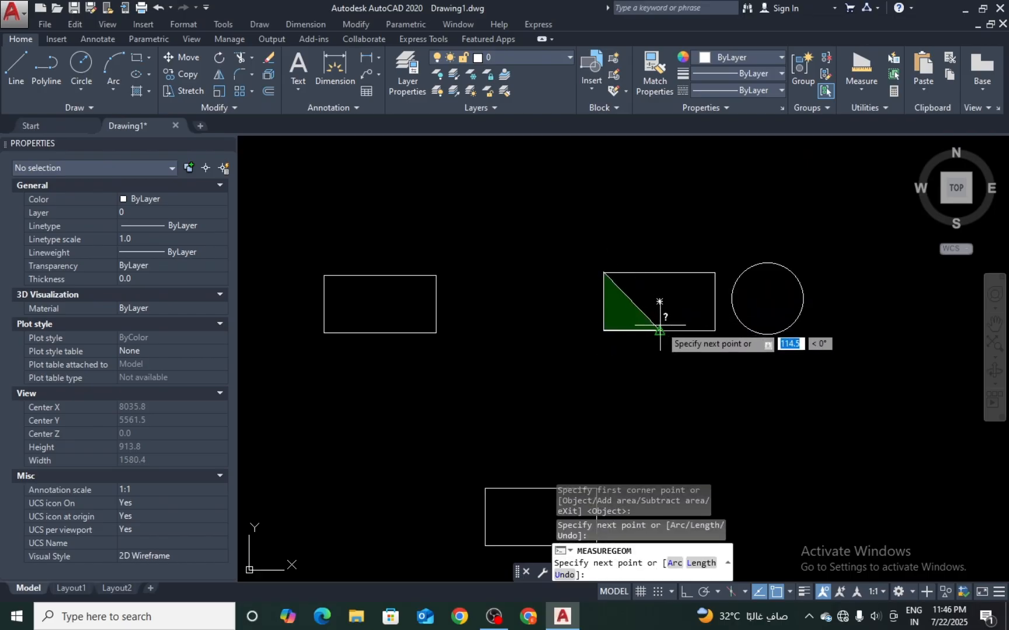
pyautogui.click(660, 331)
pyautogui.click(660, 272)
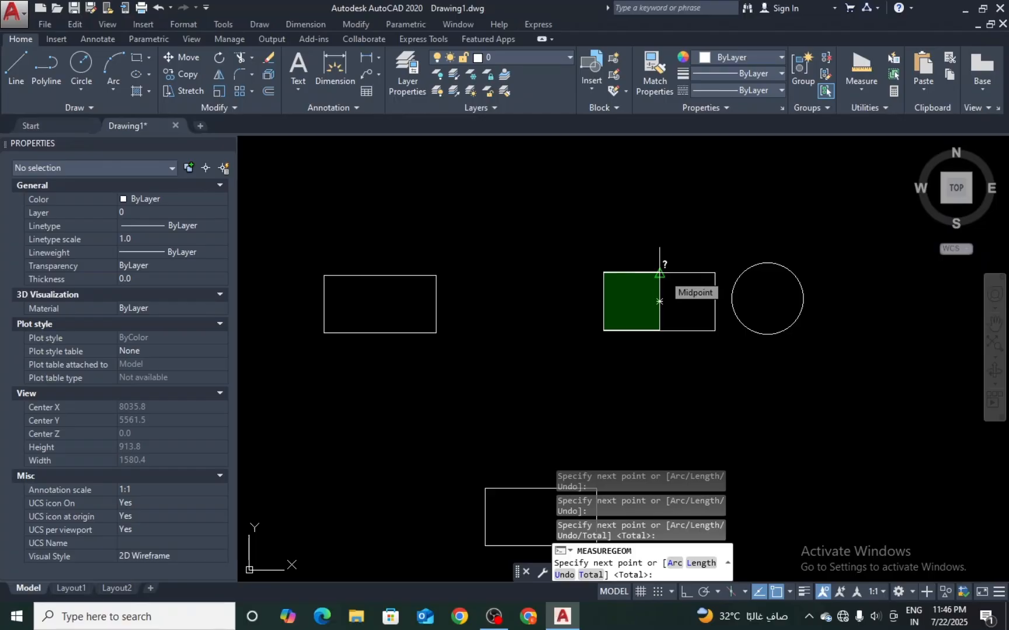
pyautogui.press('Return')
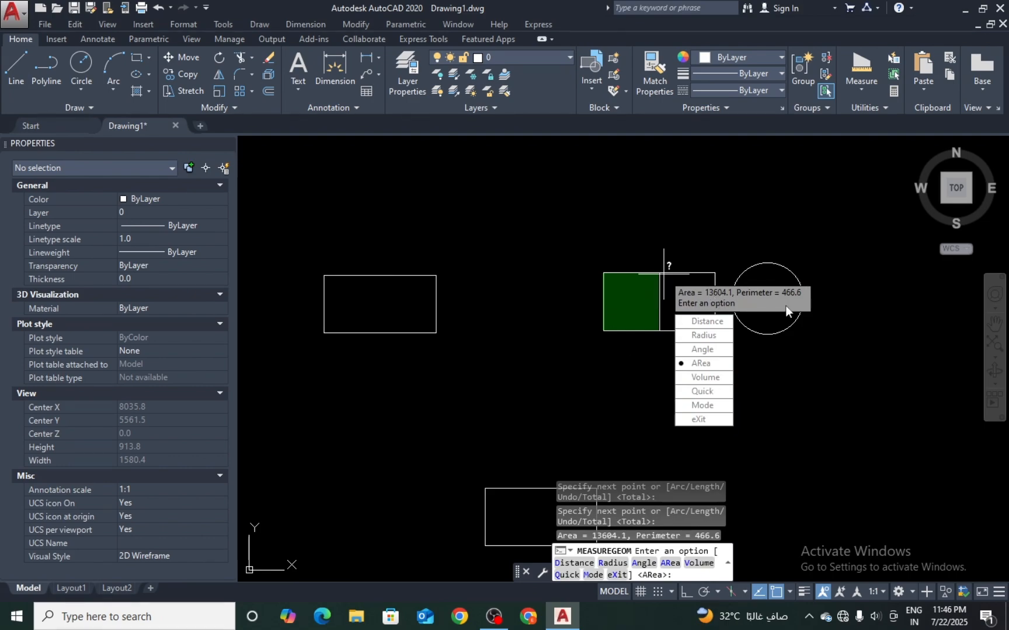
pyautogui.press('Escape')
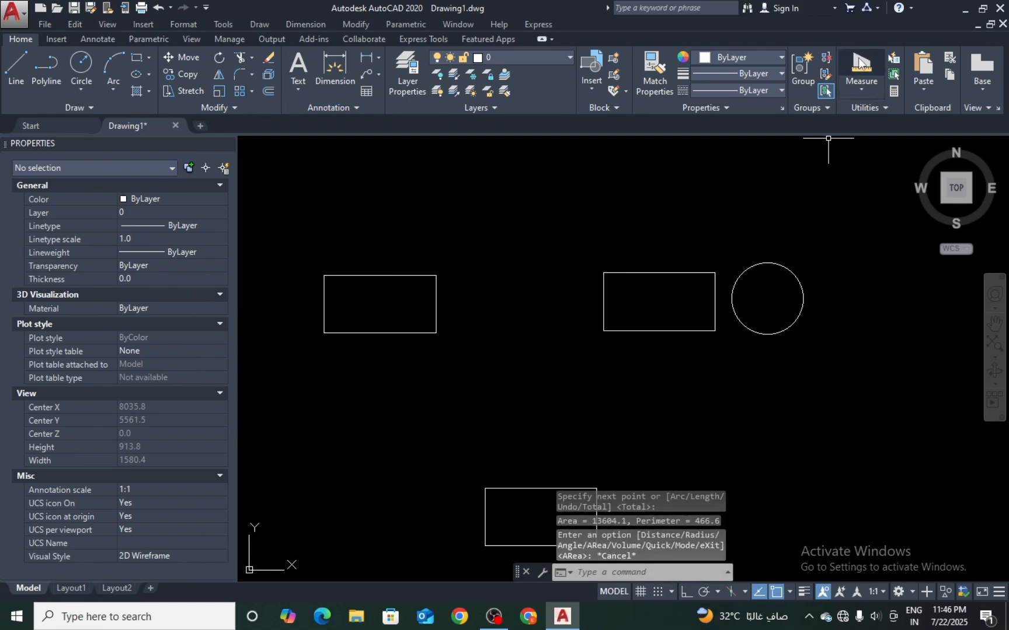
# - Try the Volume measuring tool on the circle, picking points at its centre and on its circumference
pyautogui.click(862, 86)
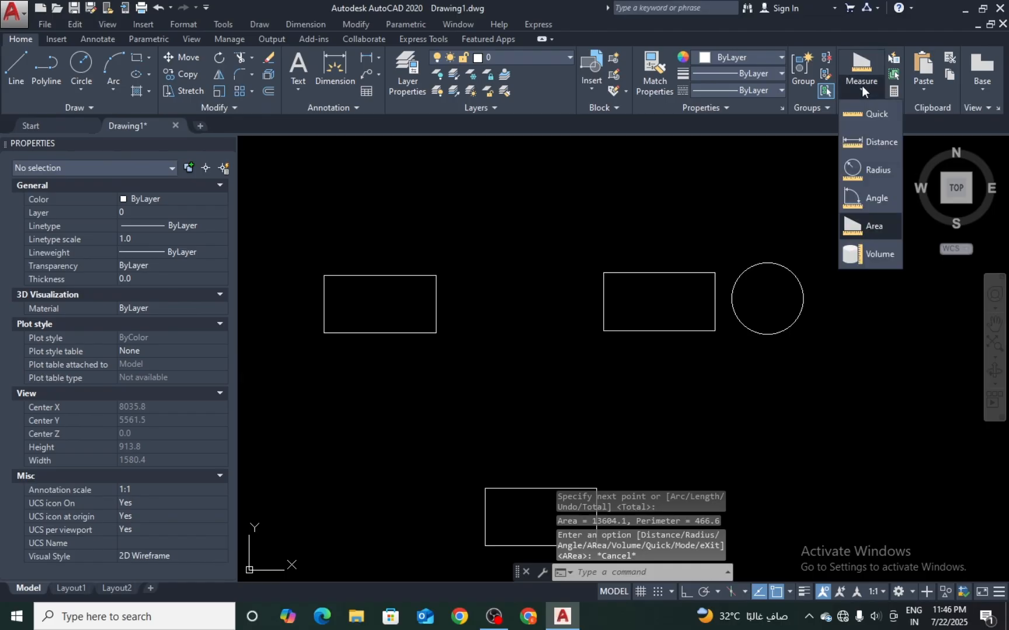
pyautogui.click(856, 254)
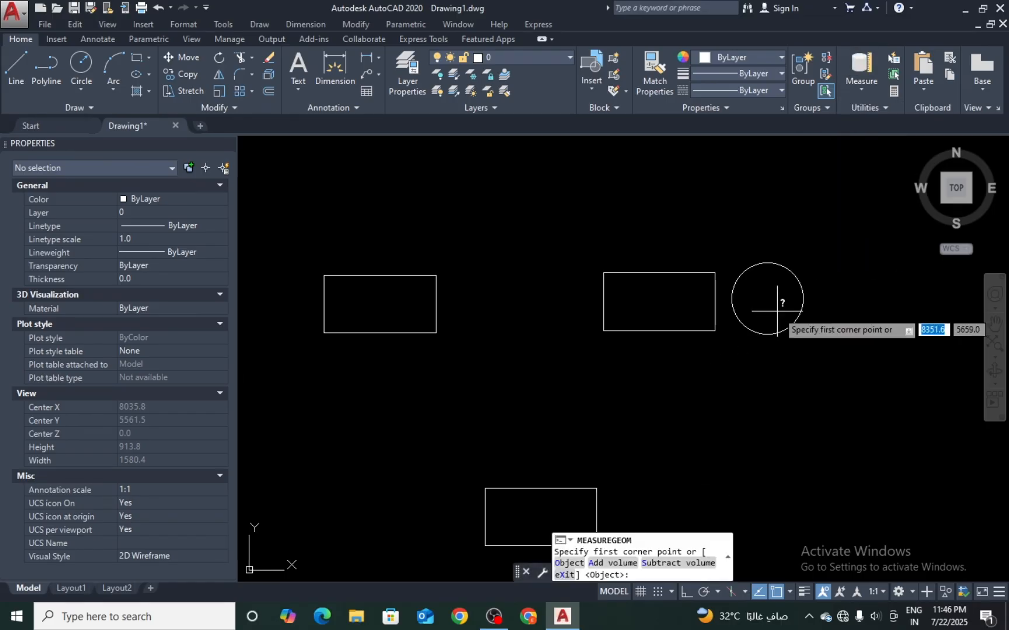
pyautogui.click(770, 289)
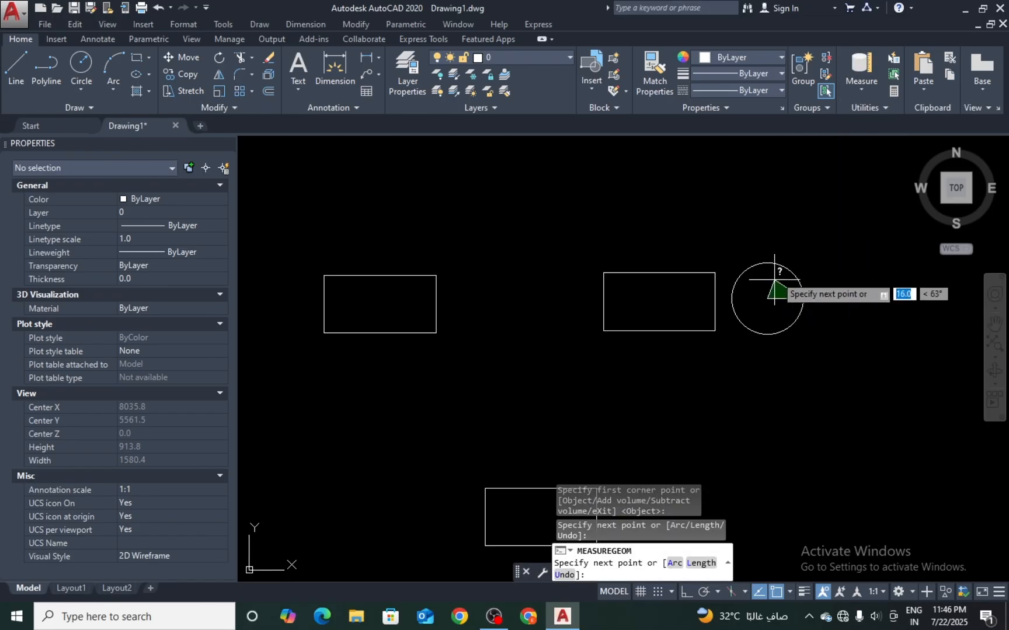
pyautogui.click(777, 259)
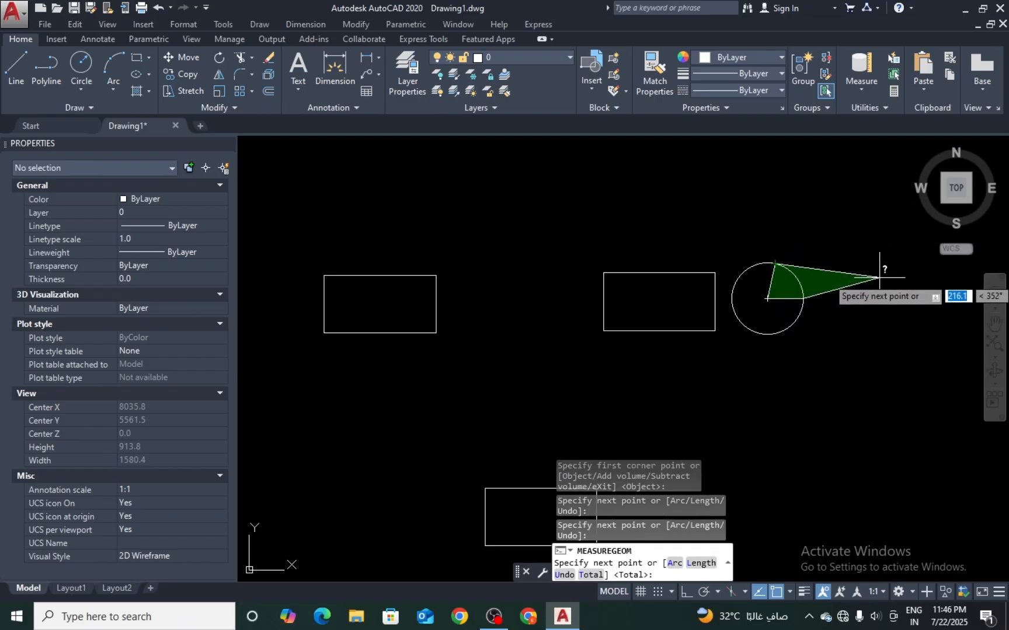
pyautogui.press('Escape')
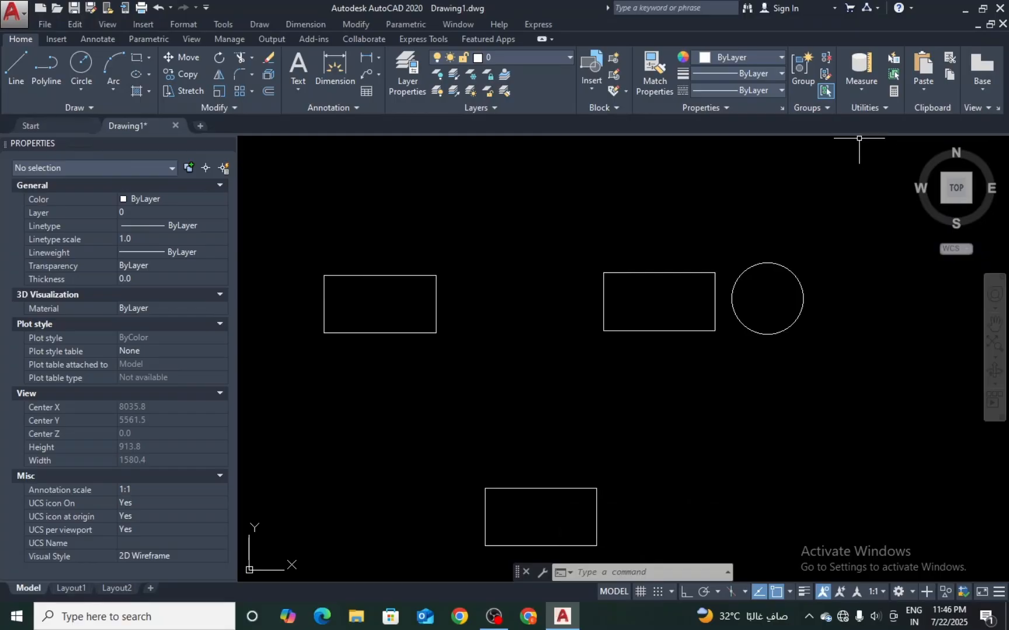
# - Open Quick Select and look through the properties offered for the Polyline, Circle and Multiple object types
pyautogui.click(880, 105)
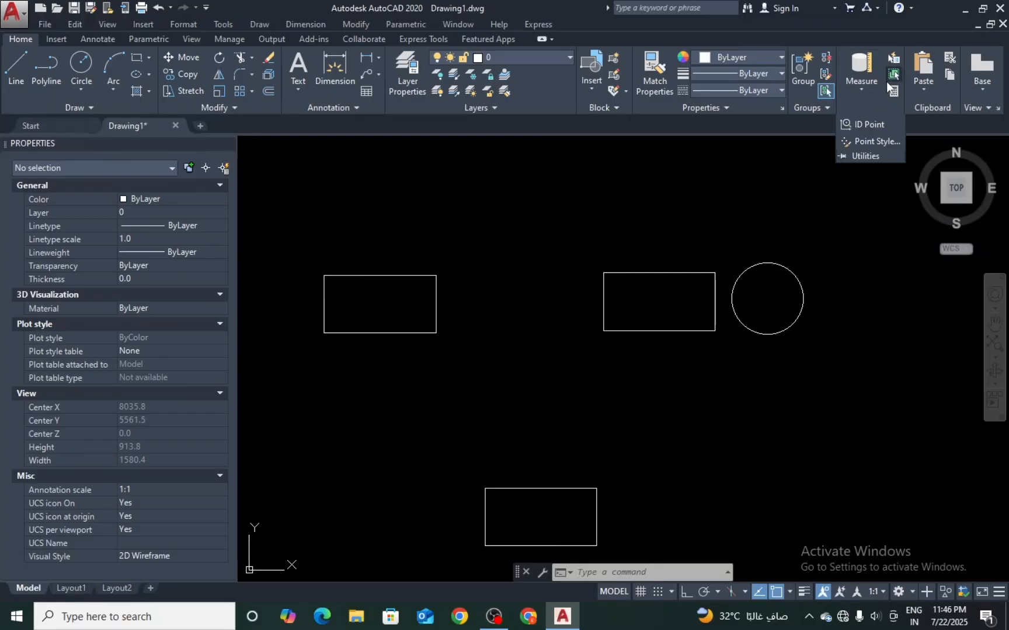
pyautogui.click(877, 68)
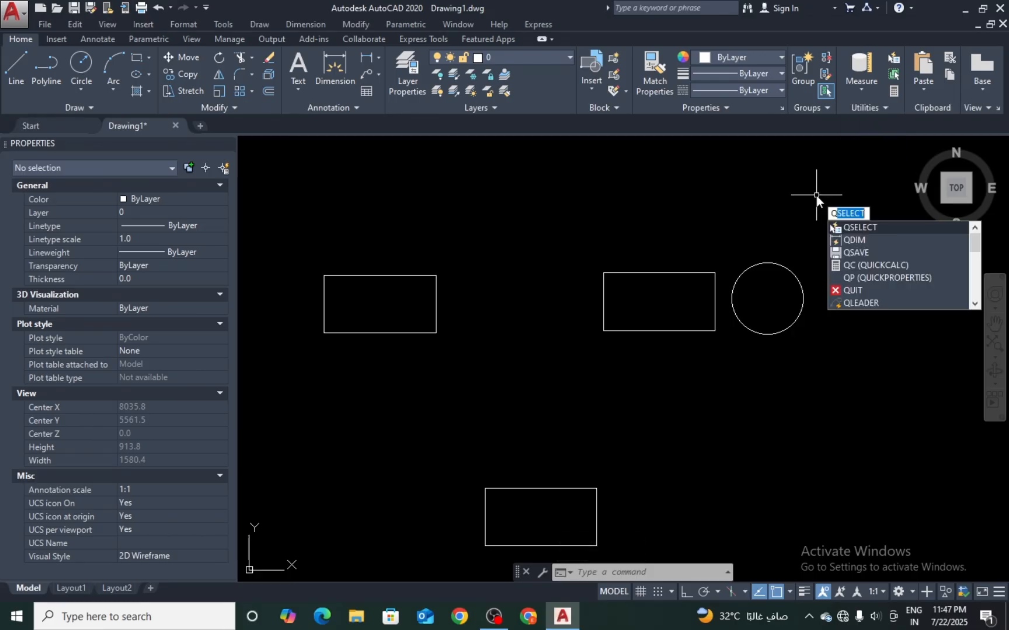
pyautogui.write('s')
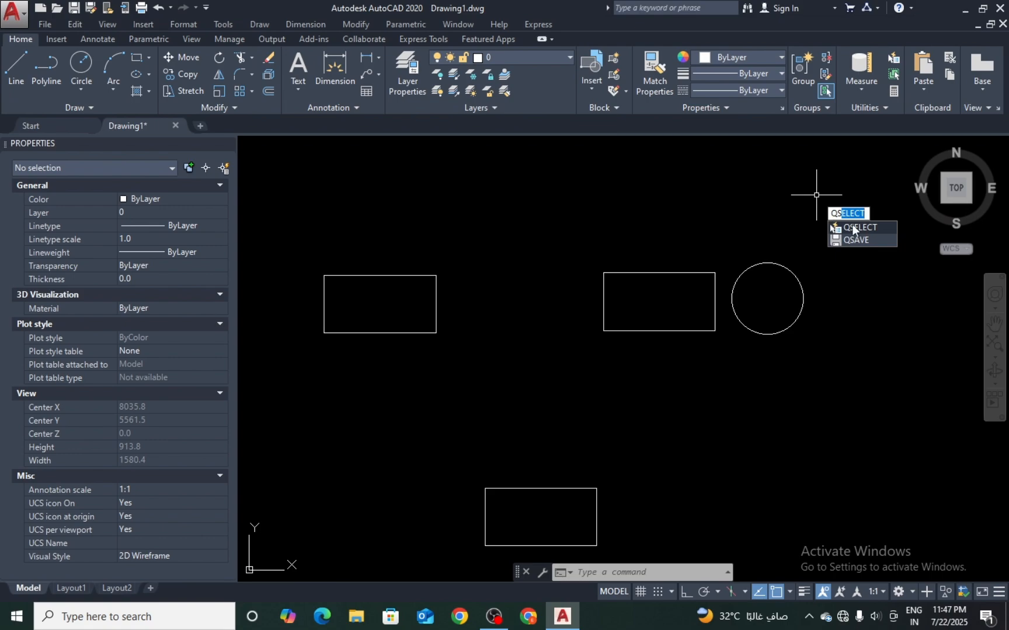
pyautogui.press('Return')
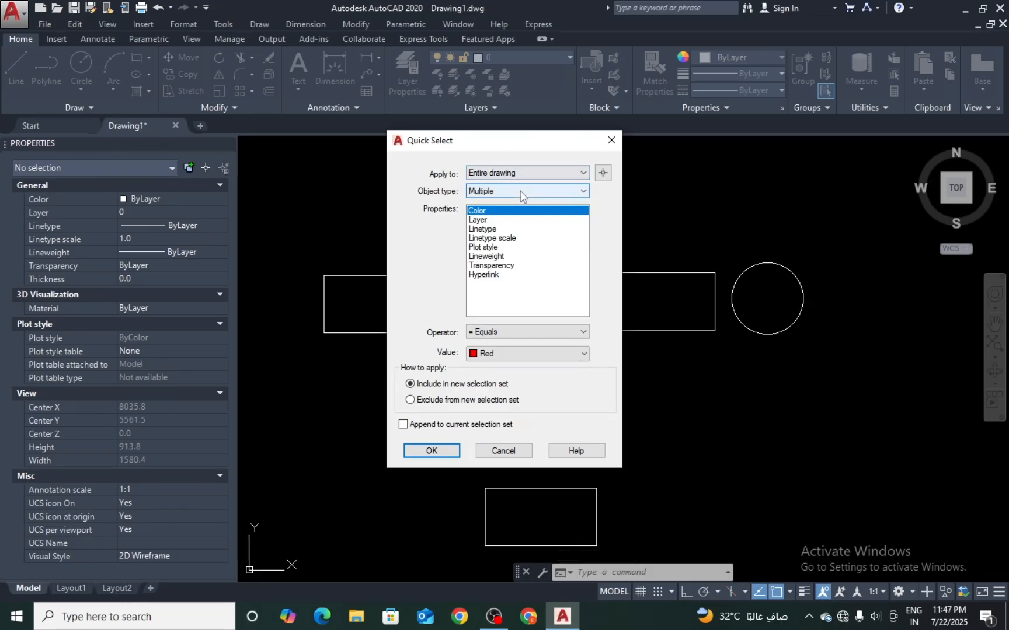
pyautogui.click(494, 192)
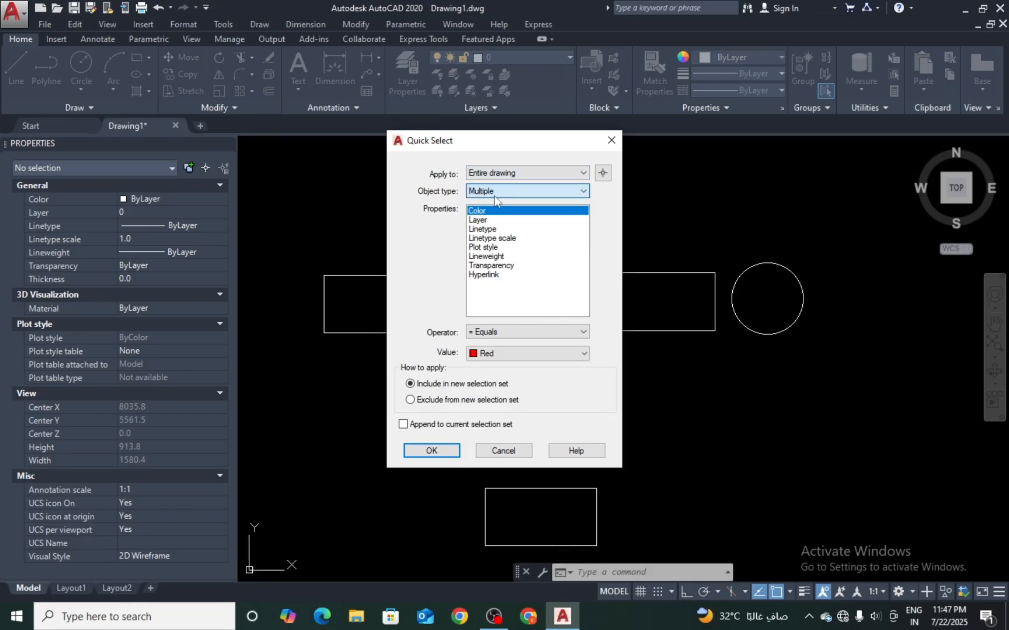
pyautogui.click(500, 212)
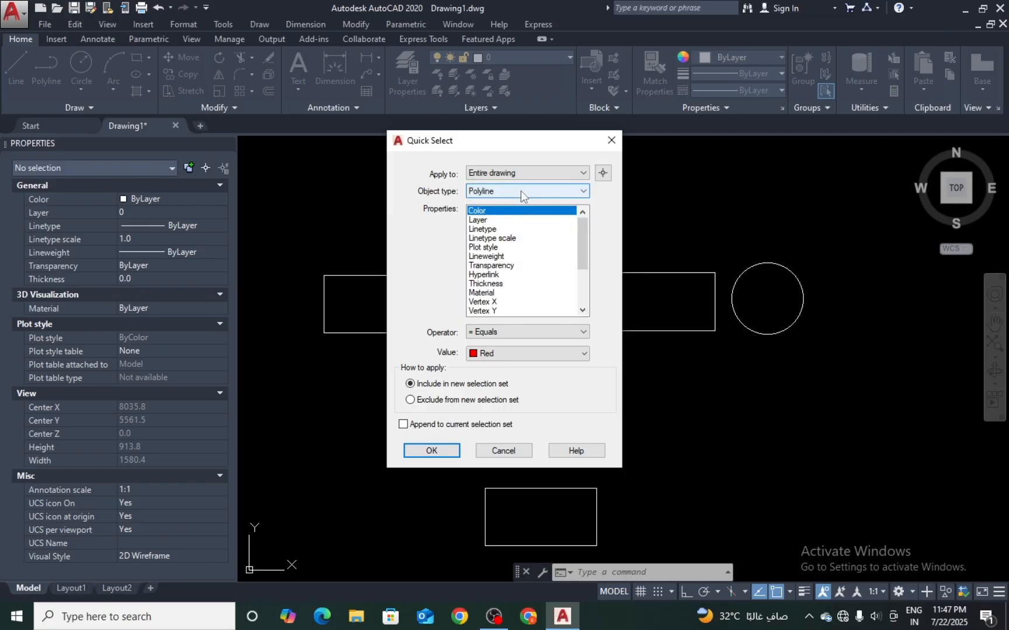
pyautogui.click(521, 191)
pyautogui.click(504, 222)
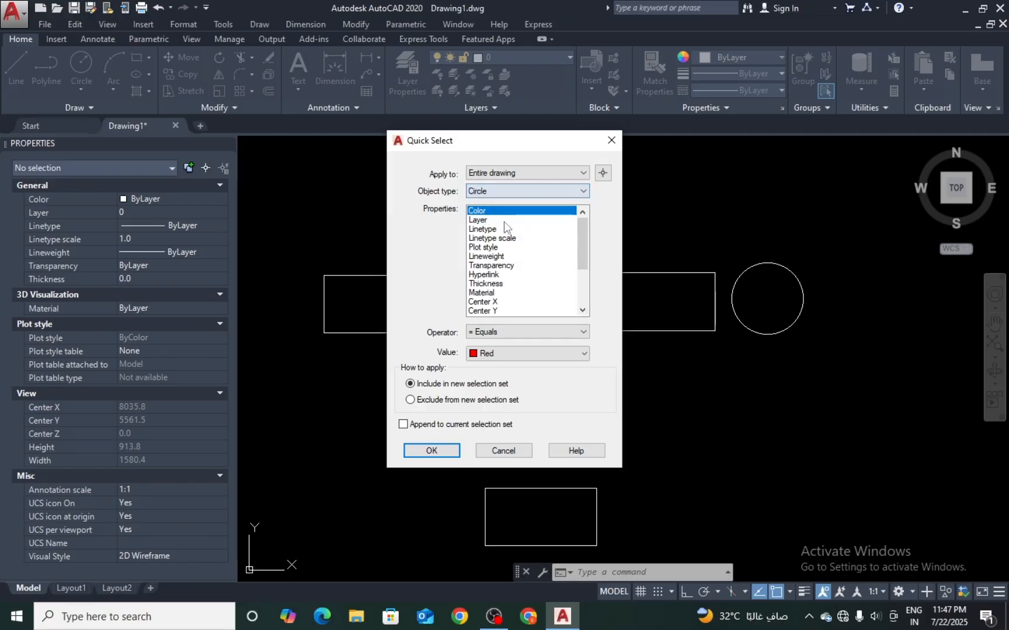
pyautogui.click(526, 192)
pyautogui.click(520, 203)
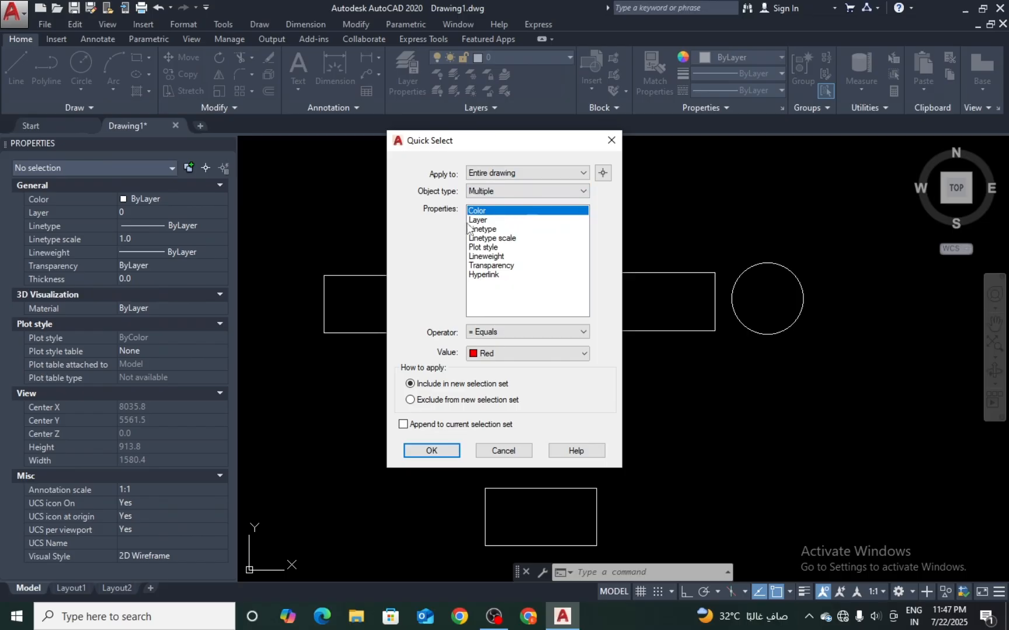
# - View the available colour values for the Quick Select filter and close the dialog without applying it
pyautogui.click(527, 355)
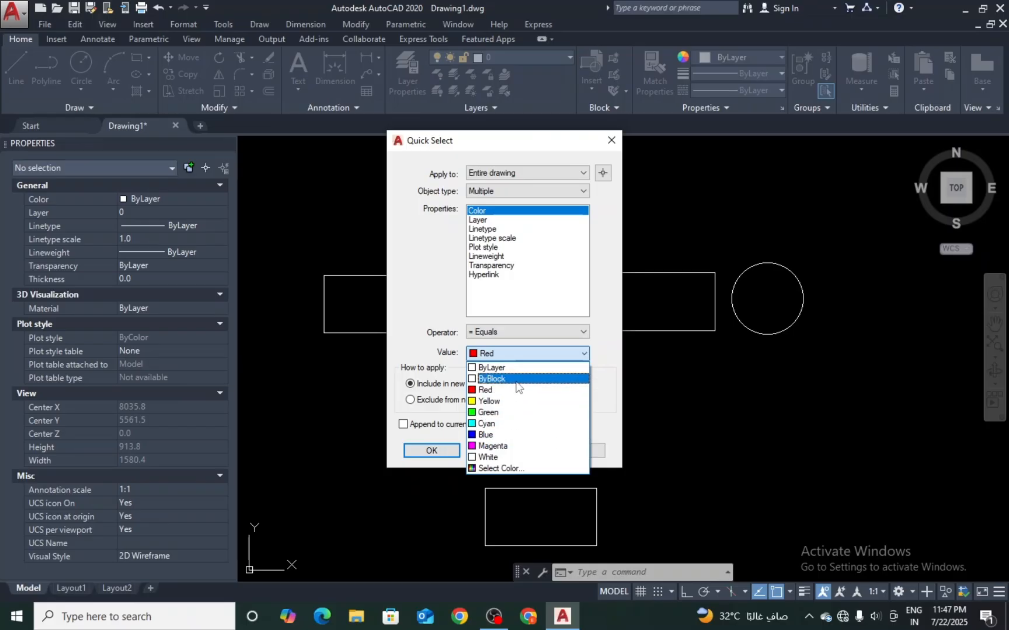
pyautogui.click(534, 354)
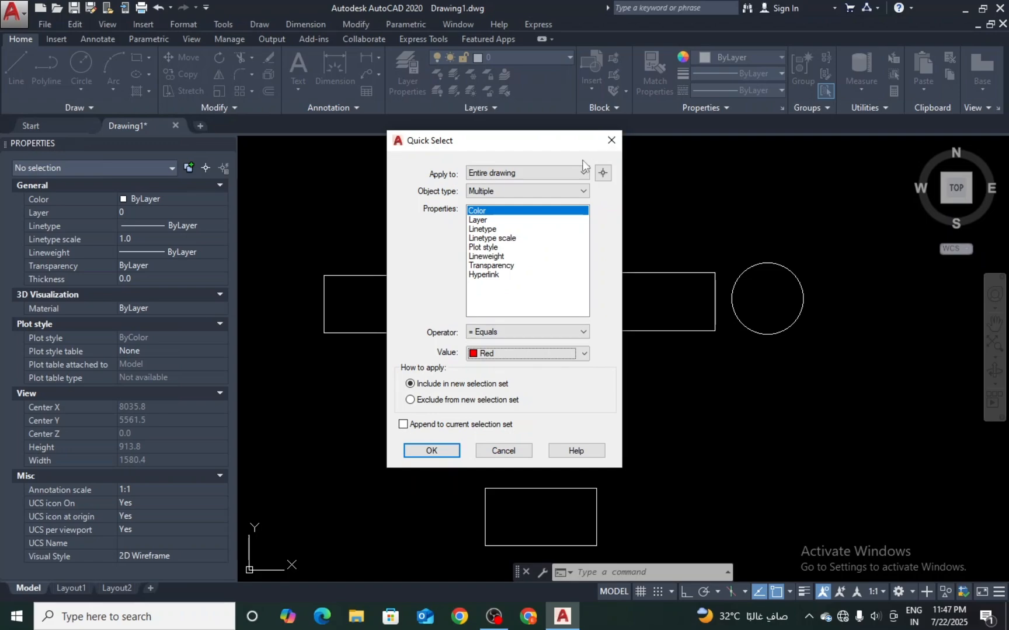
pyautogui.click(611, 141)
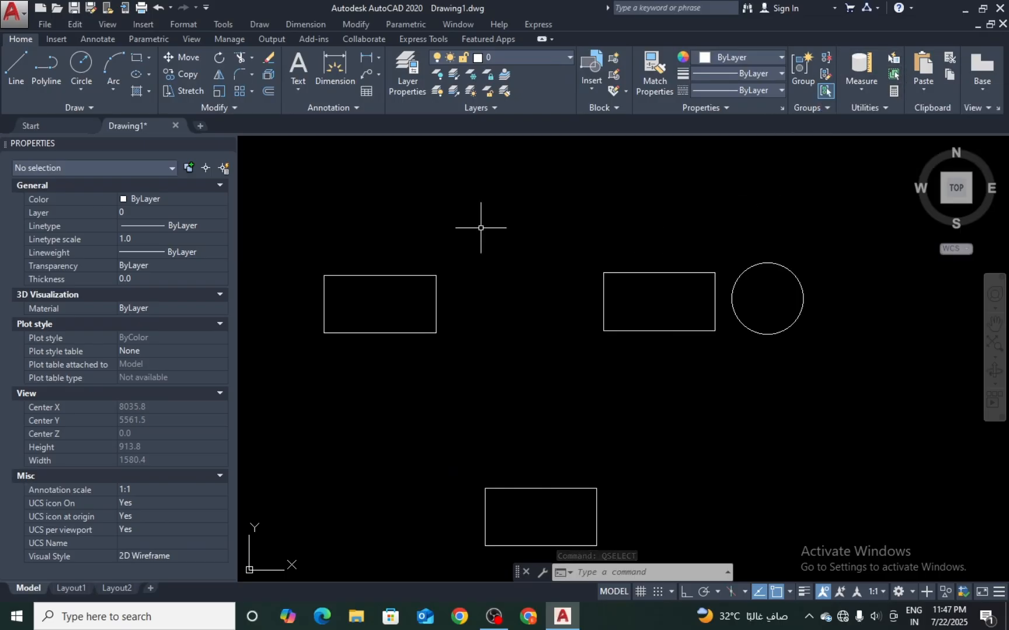
# - Select all objects in the drawing to see what the selection covers, and clear the selection
pyautogui.hotkey('ctrl', 'a')
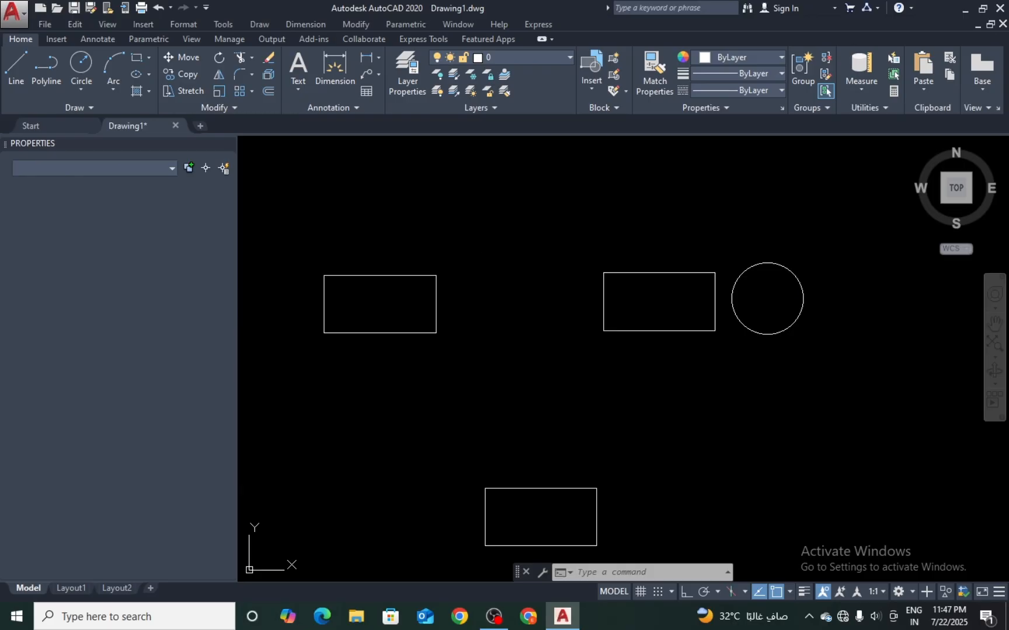
pyautogui.scroll(-8, 622, 238)
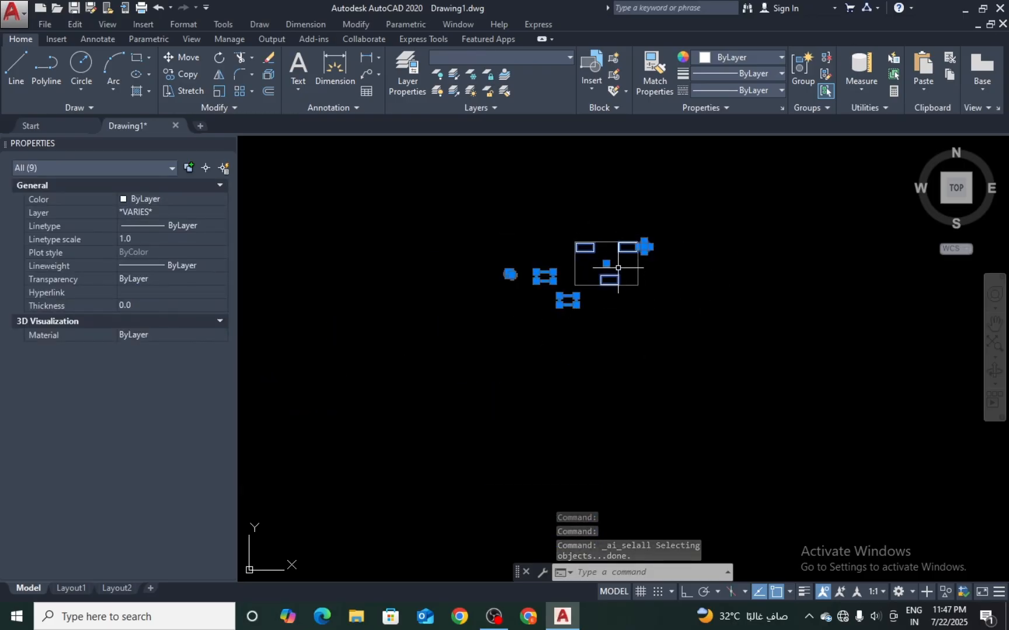
pyautogui.press('Escape')
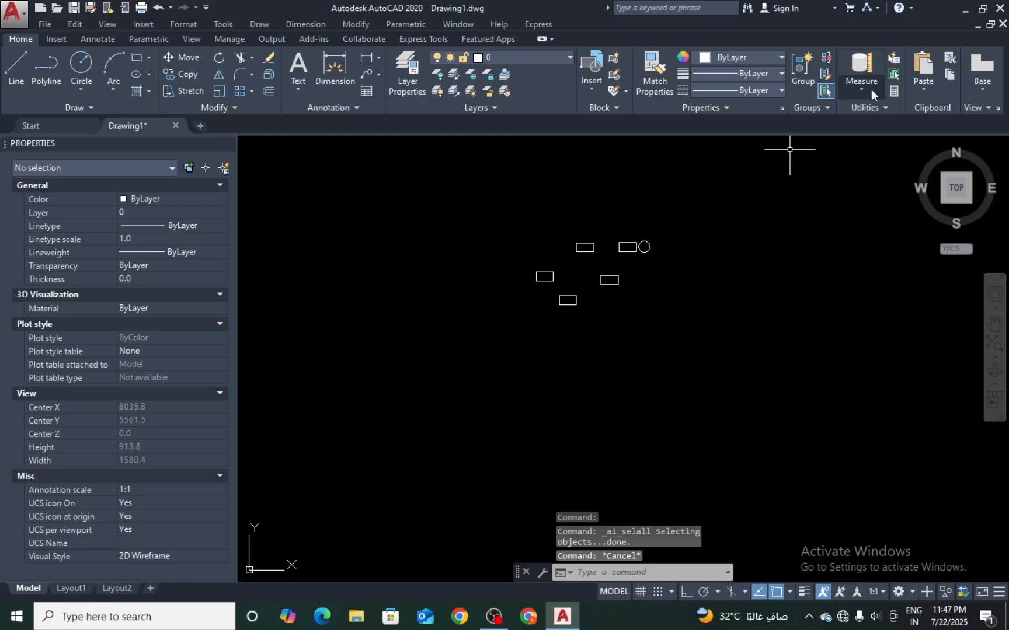
# - Open the Quick Calculator to view its number pad and sections, and close it without calculating anything
pyautogui.click(893, 93)
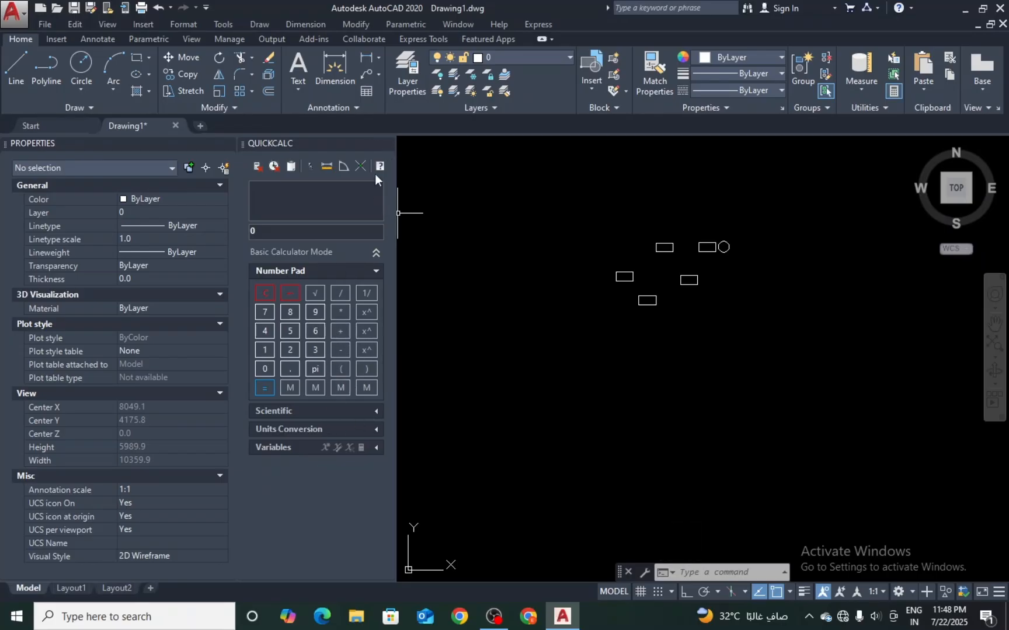
pyautogui.click(387, 144)
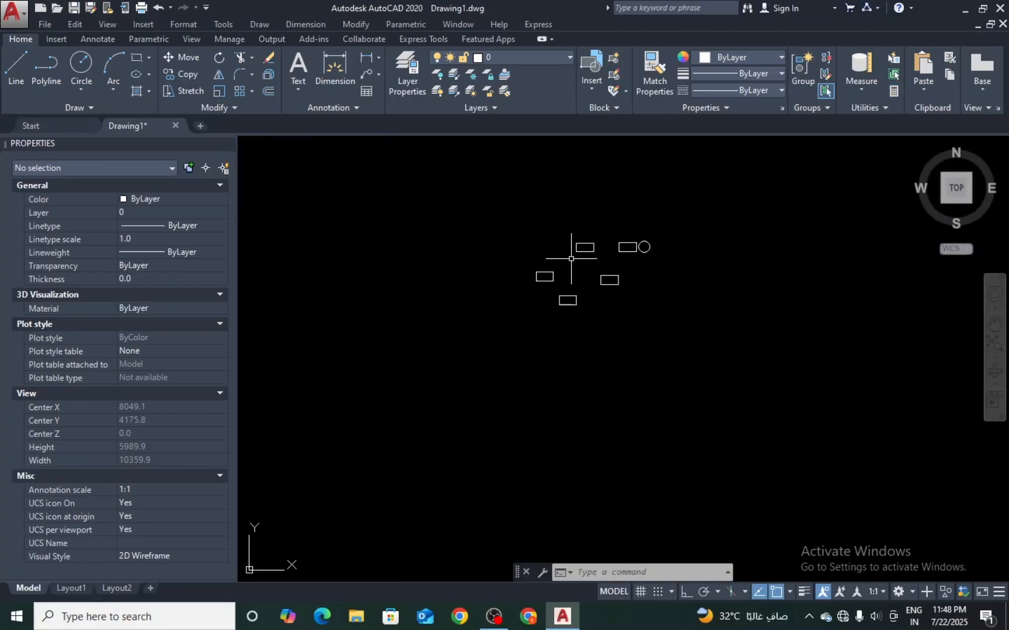
pyautogui.click(893, 92)
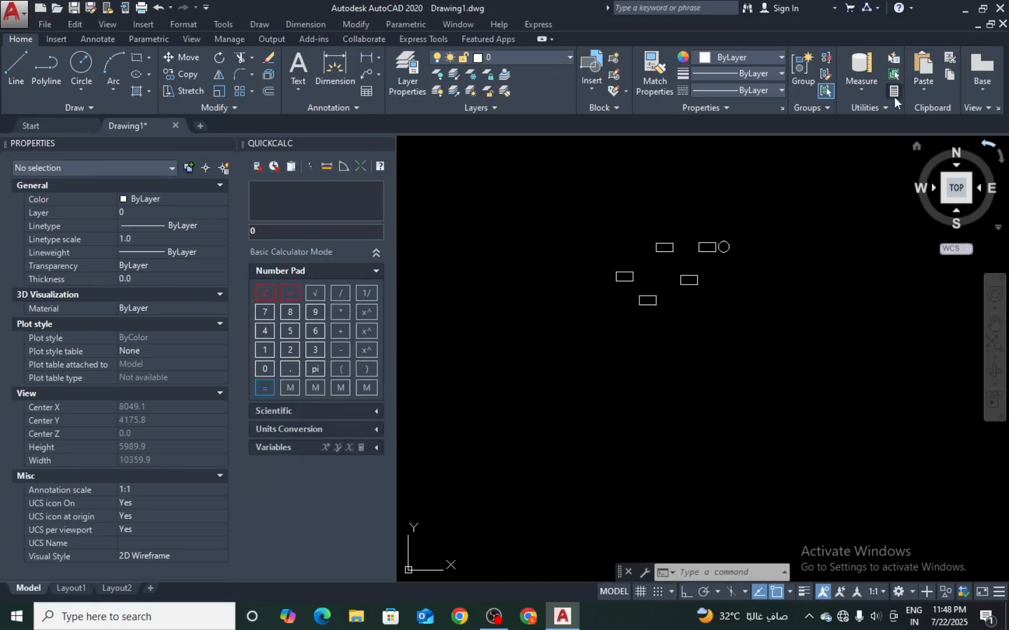
pyautogui.click(386, 143)
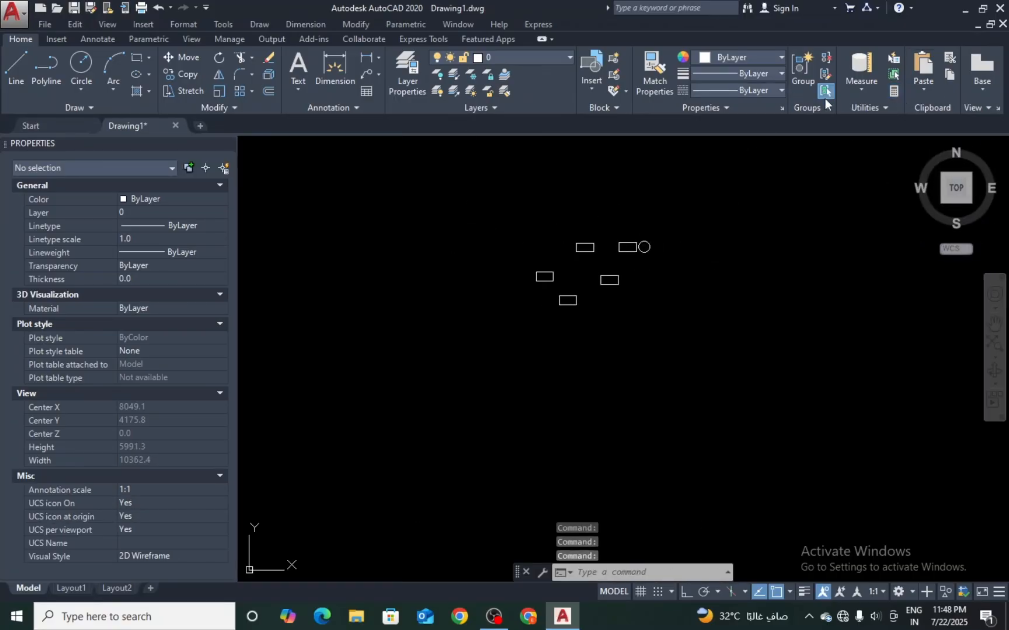
# - Use ID Point to query the coordinates of an empty spot to the right of the circle
pyautogui.click(867, 108)
pyautogui.click(870, 126)
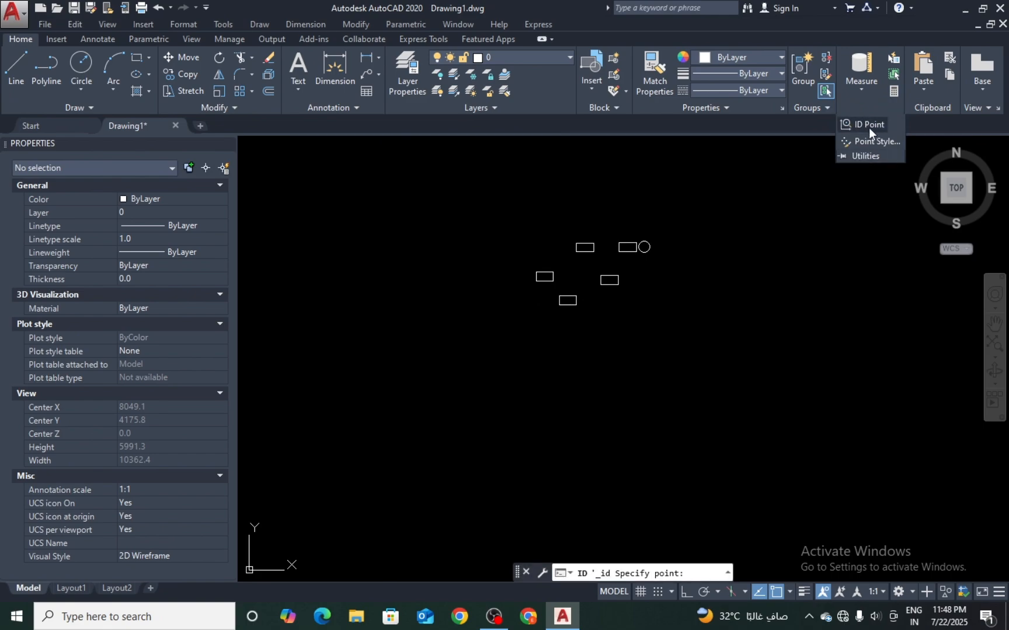
pyautogui.click(731, 284)
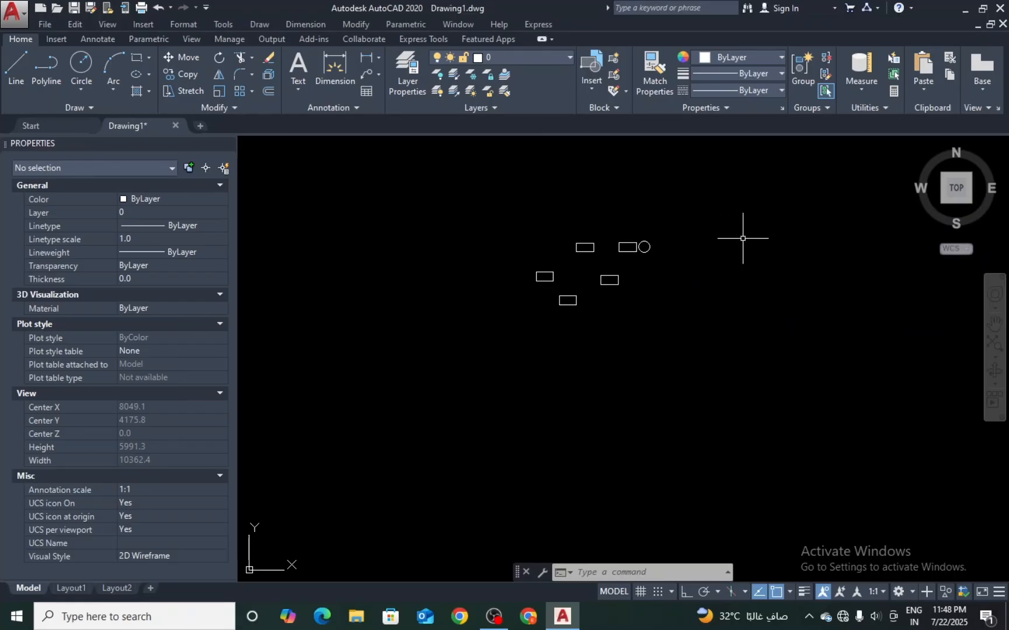
# - Set the point style to a circle with a plus-shaped cross through it
pyautogui.click(860, 105)
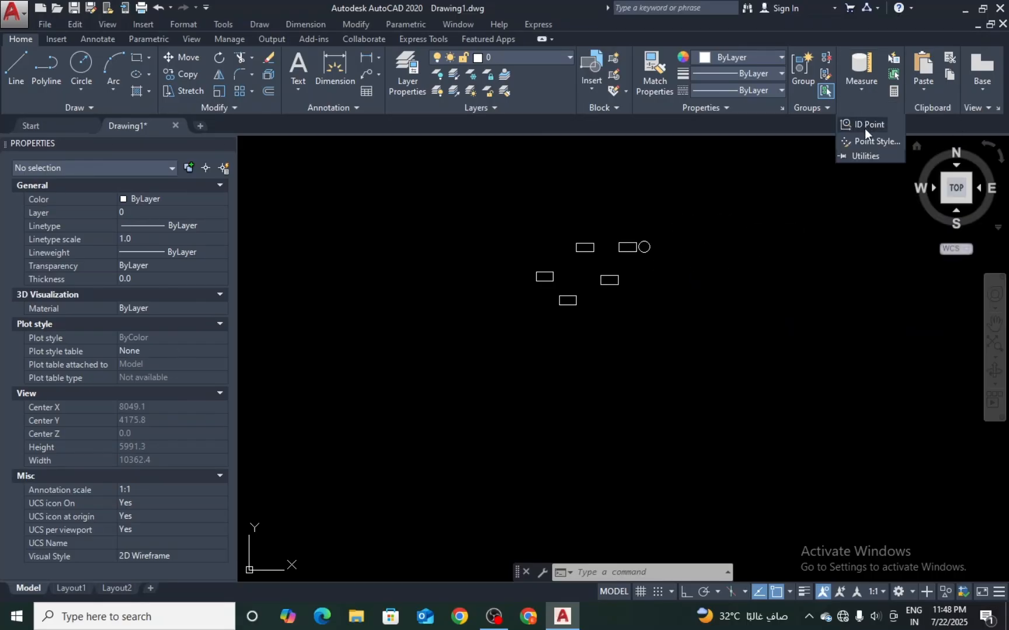
pyautogui.click(867, 141)
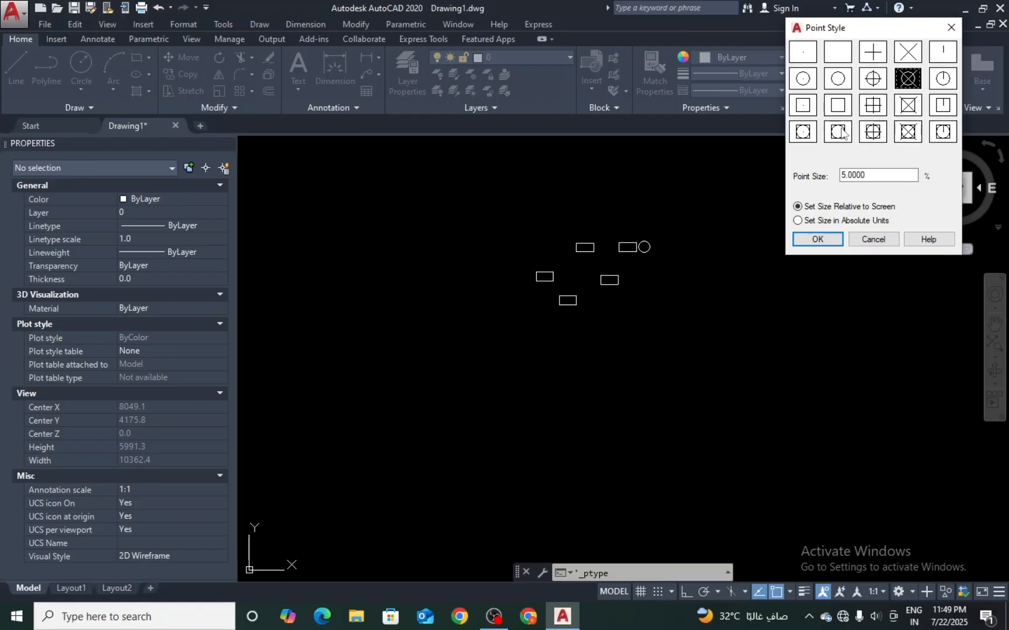
pyautogui.click(871, 81)
pyautogui.click(812, 239)
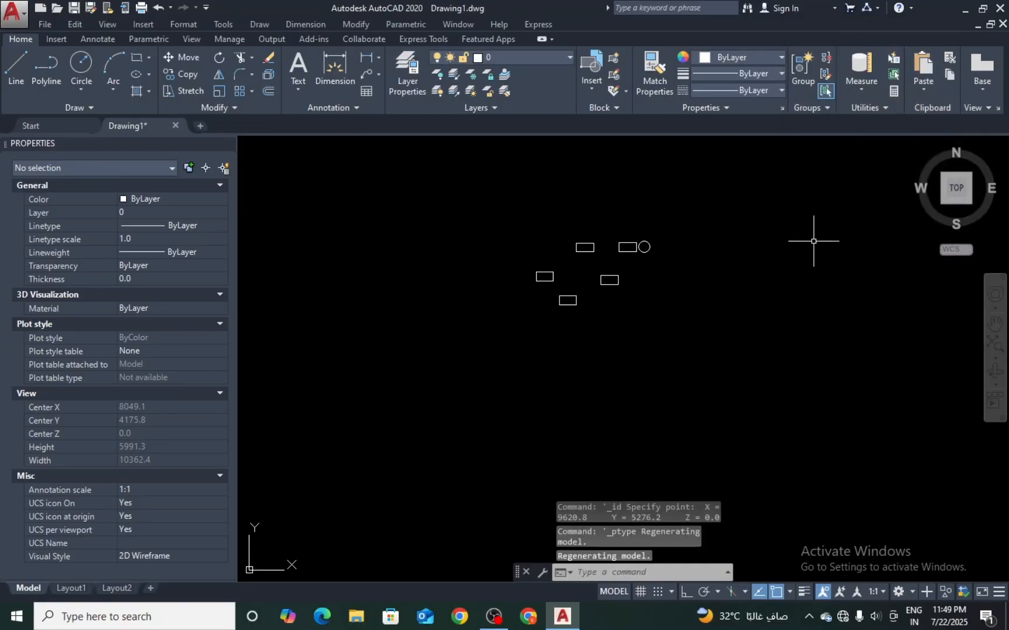
# - Place a single point in the empty area to the right of the circle
pyautogui.write('Po')
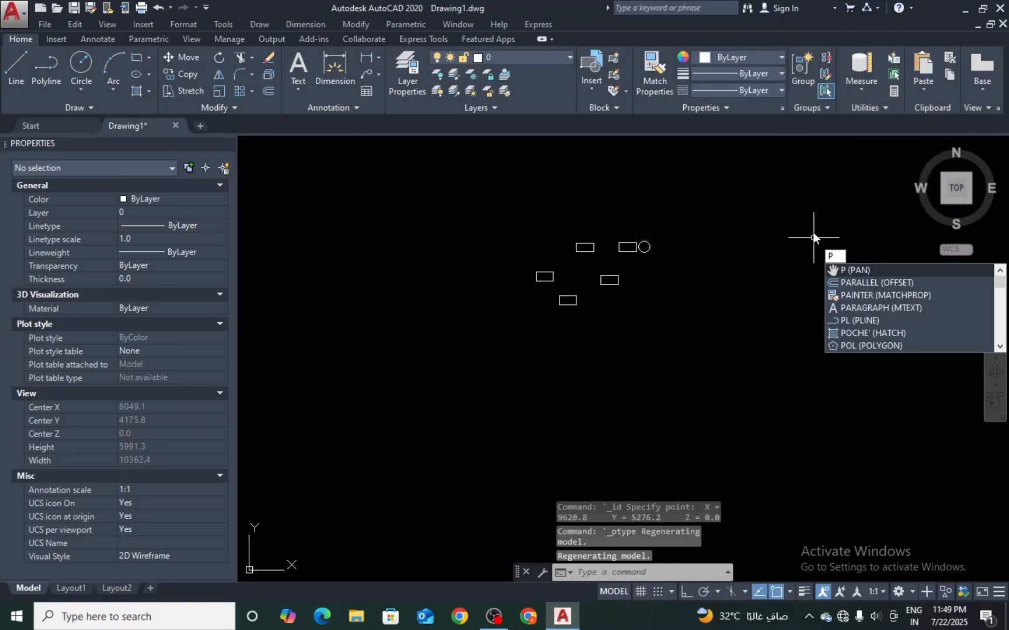
pyautogui.press('Return')
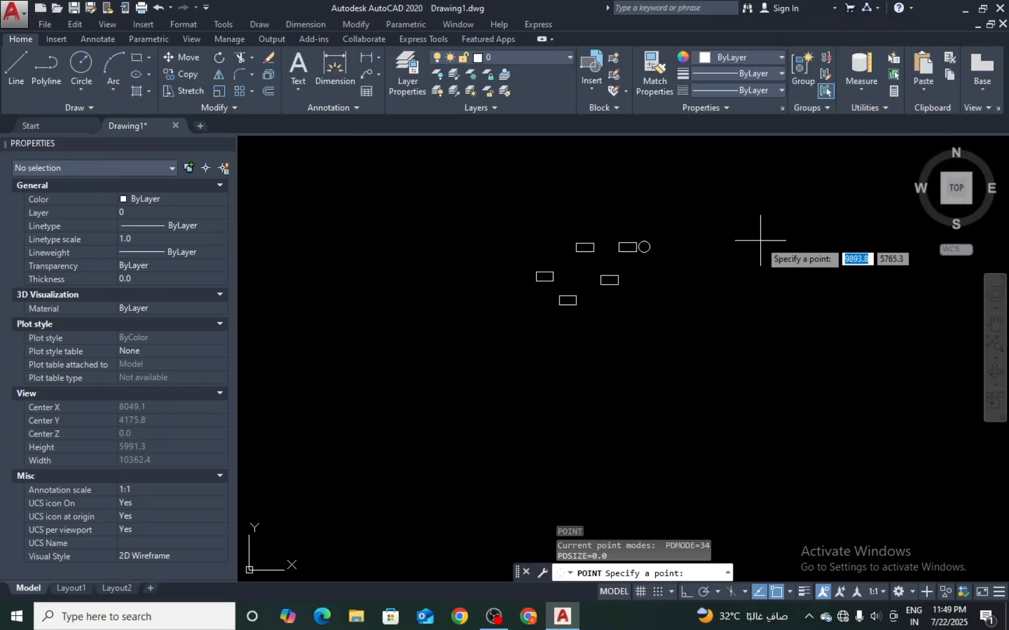
pyautogui.click(743, 273)
pyautogui.scroll(8, 743, 266)
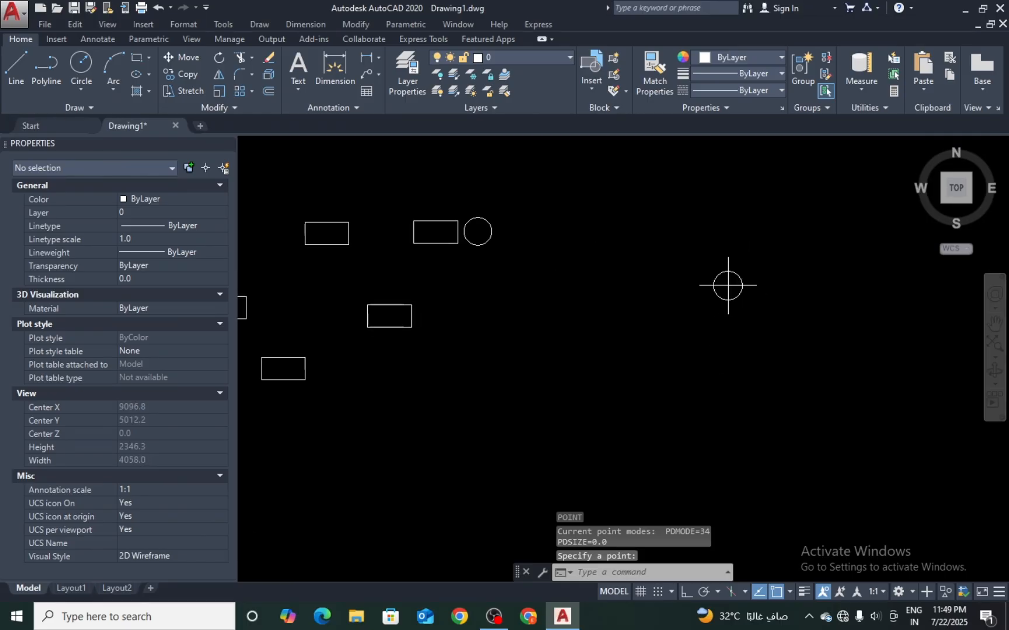
pyautogui.scroll(-5, 743, 247)
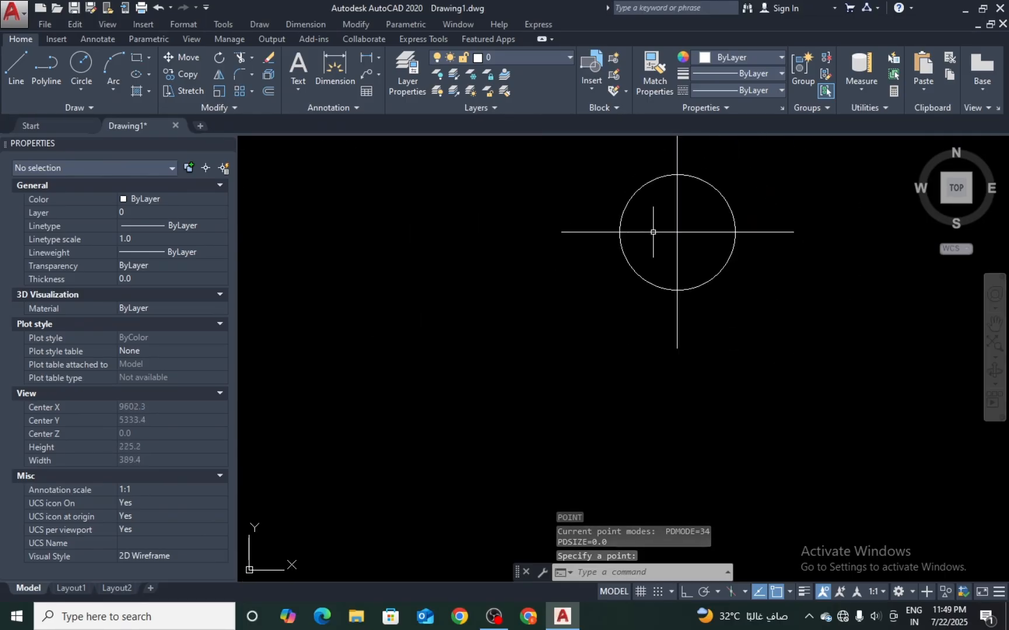
# - Place three more points, one to the right of the first and two below, as corners of a rough quadrilateral
pyautogui.press('Return')
pyautogui.click(831, 241)
pyautogui.press('Return')
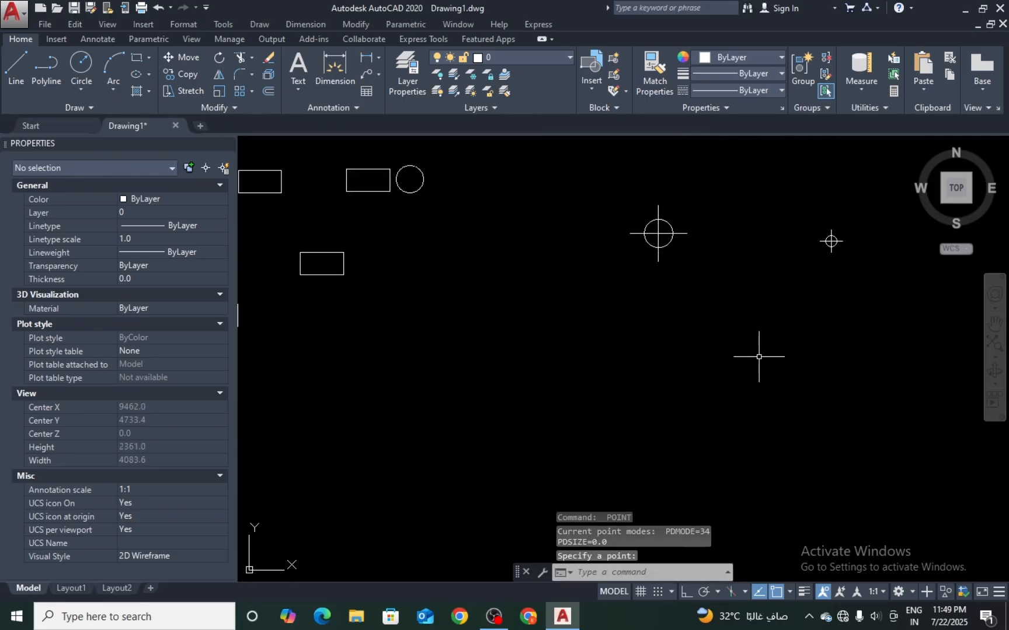
pyautogui.press('Return')
pyautogui.click(688, 438)
pyautogui.press('Return')
pyautogui.click(871, 442)
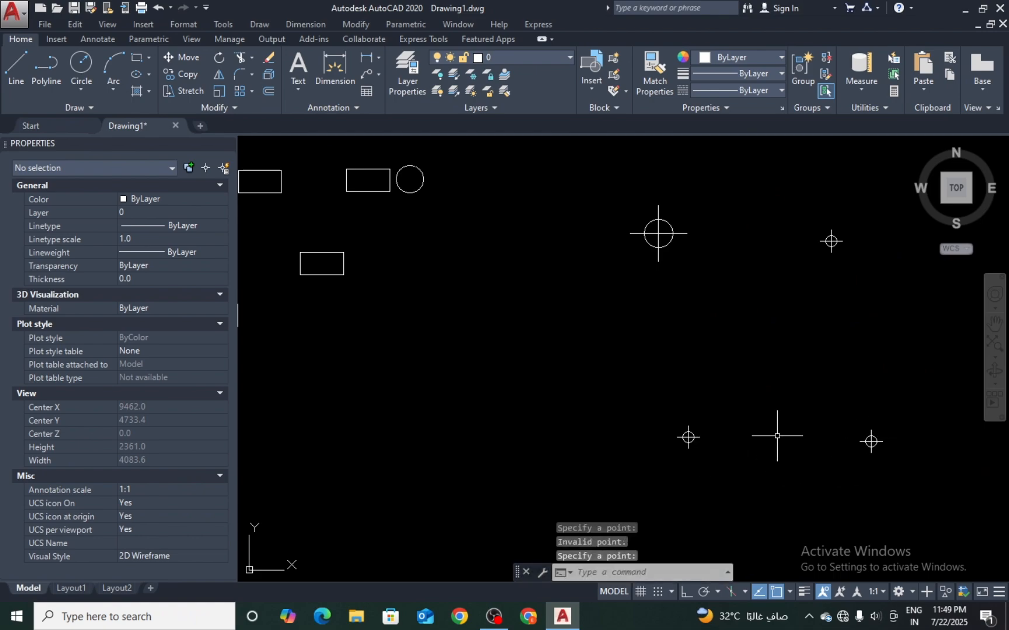
# - Regenerate the drawing to rescale the four point markers to the current view
pyautogui.scroll(-20, 713, 318)
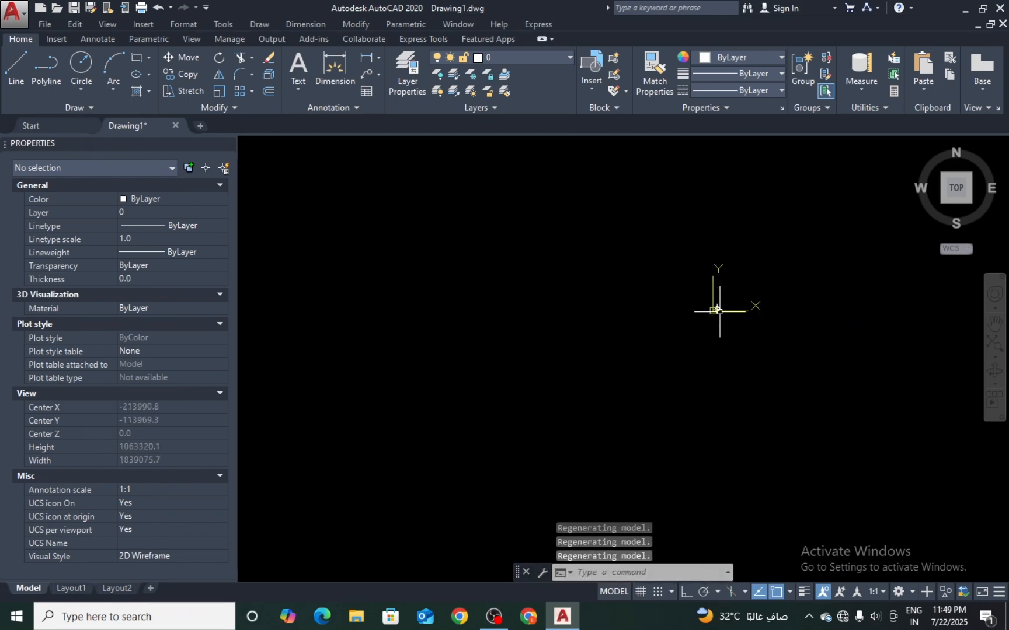
pyautogui.scroll(20, 725, 323)
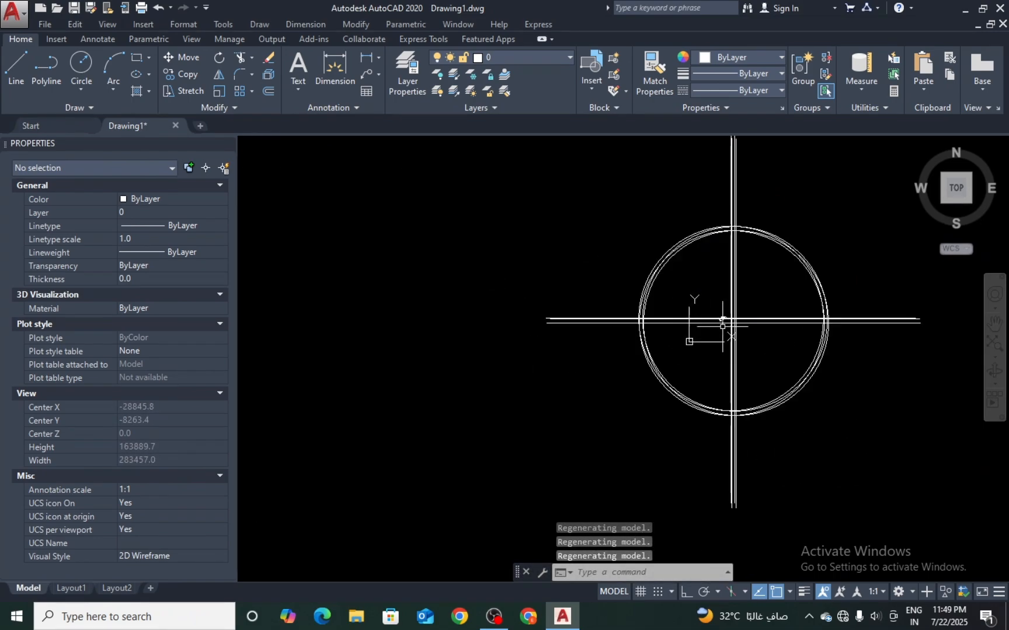
pyautogui.scroll(4, 720, 281)
pyautogui.scroll(-3, 704, 261)
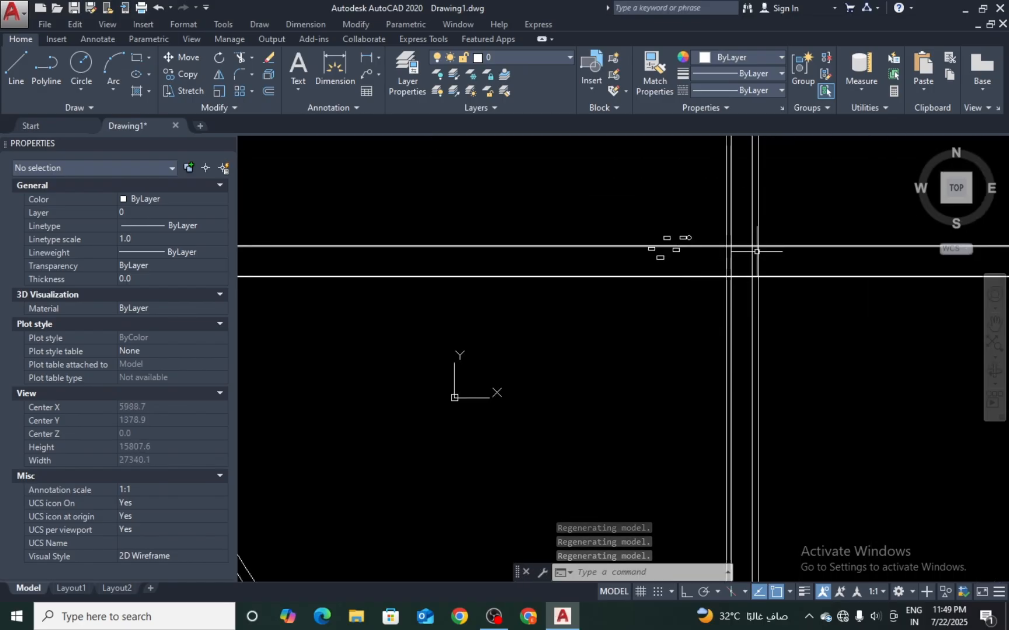
pyautogui.scroll(-8, 737, 263)
pyautogui.scroll(6, 741, 265)
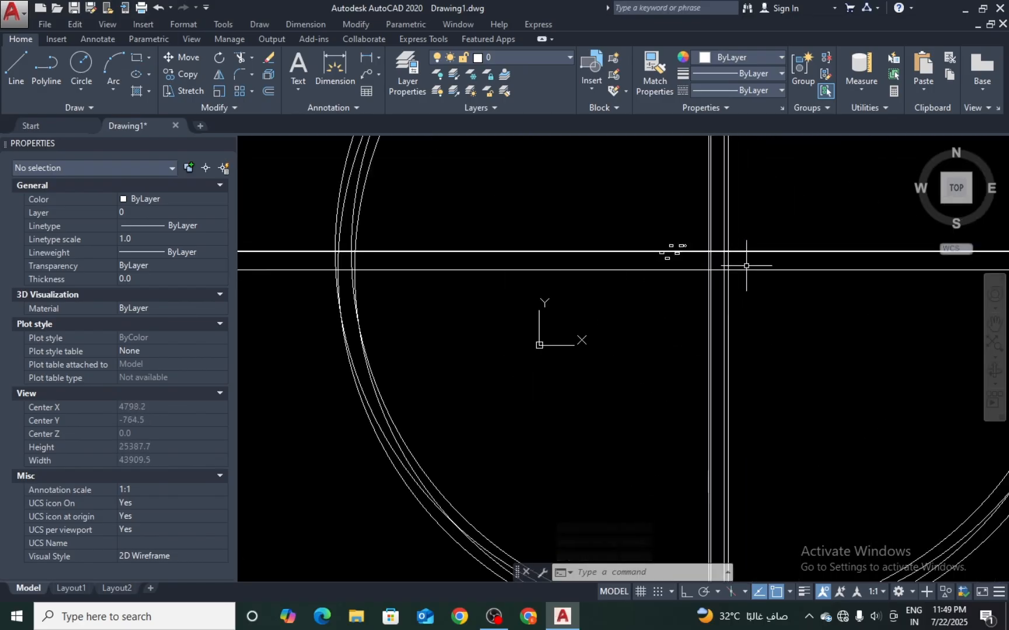
pyautogui.write('re')
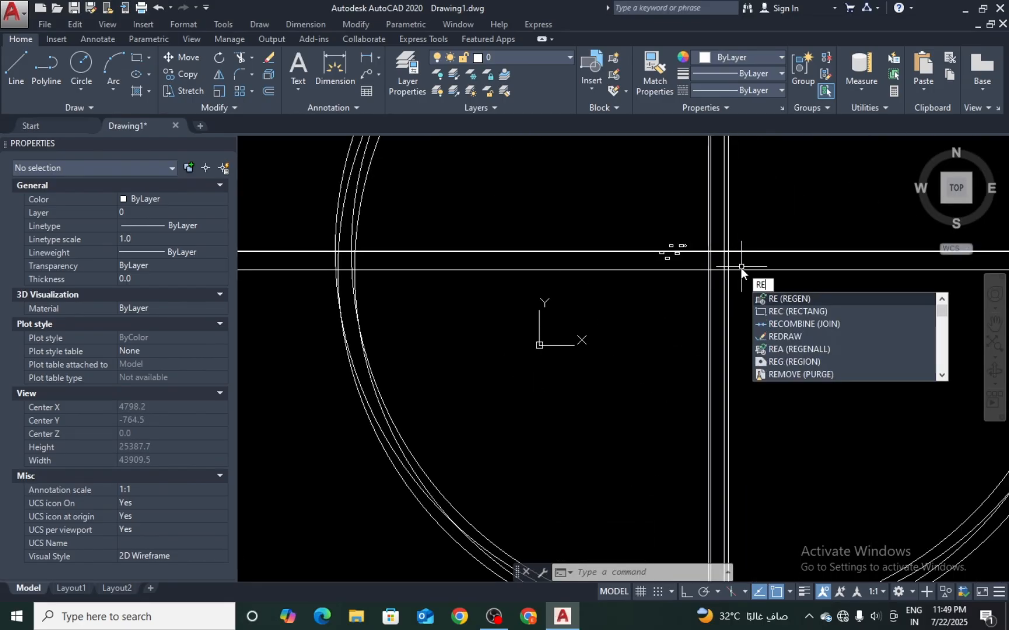
pyautogui.press('Return')
pyautogui.scroll(8, 739, 267)
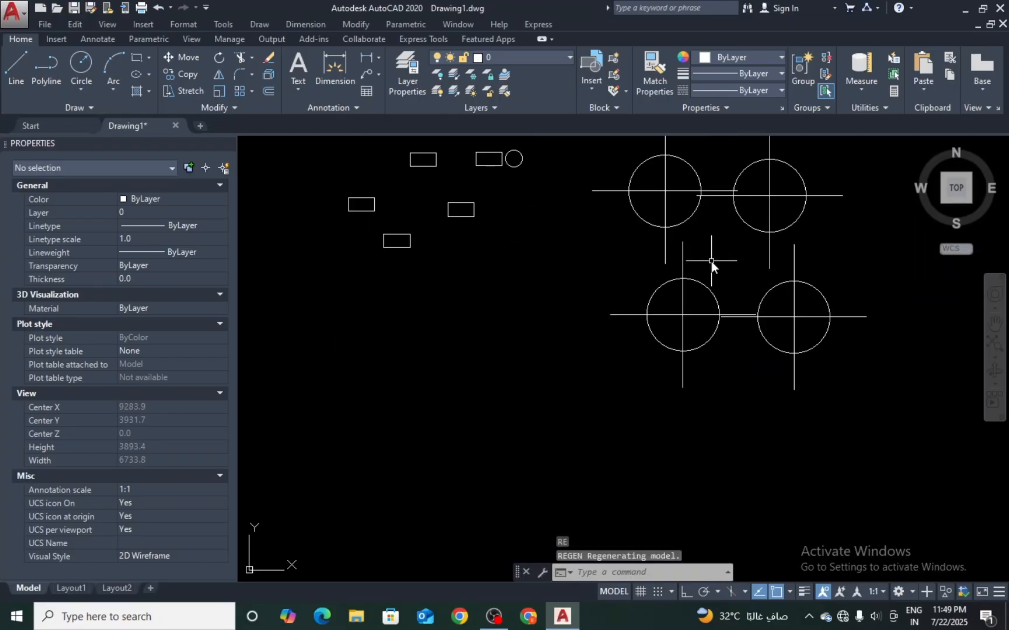
pyautogui.scroll(2, 713, 257)
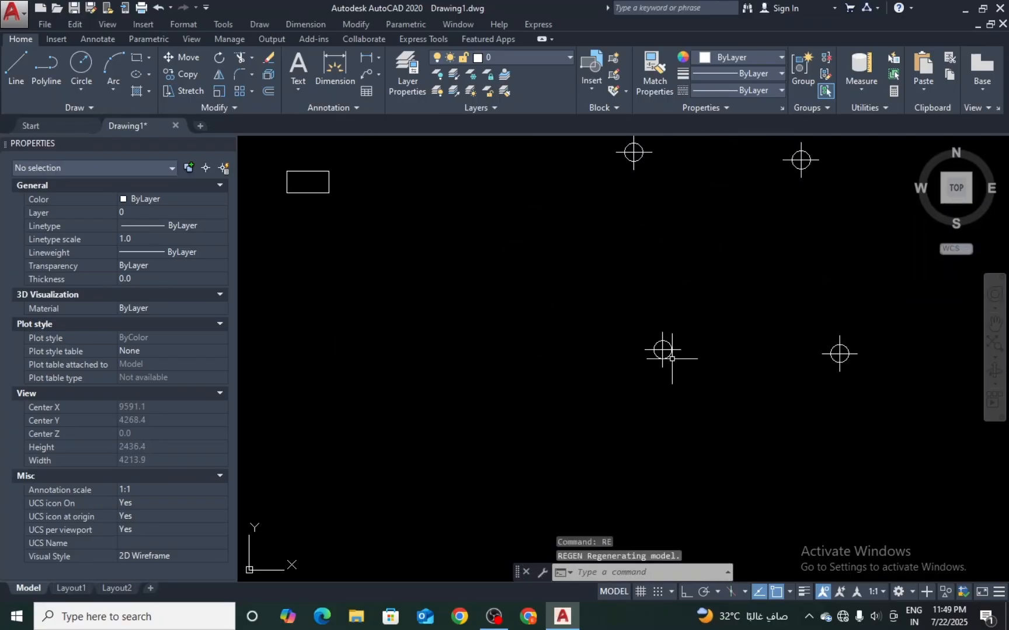
pyautogui.moveTo(714, 252); pyautogui.dragTo(670, 339, button='middle')
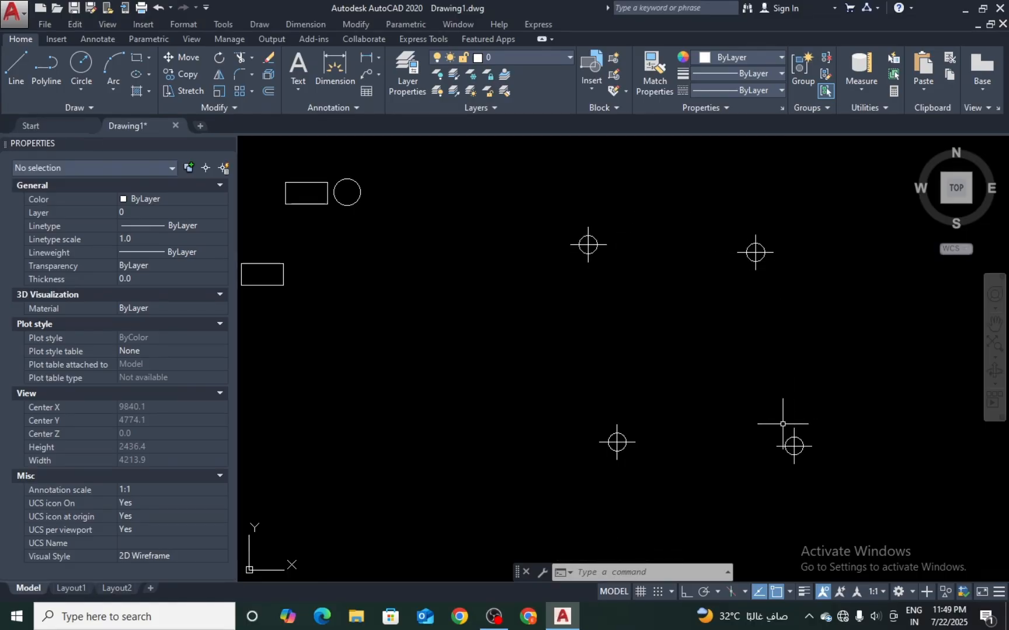
# - Draw lines connecting the four points in turn, ending back at the upper-left point to close the quadrilateral
pyautogui.write('l')
pyautogui.press('Return')
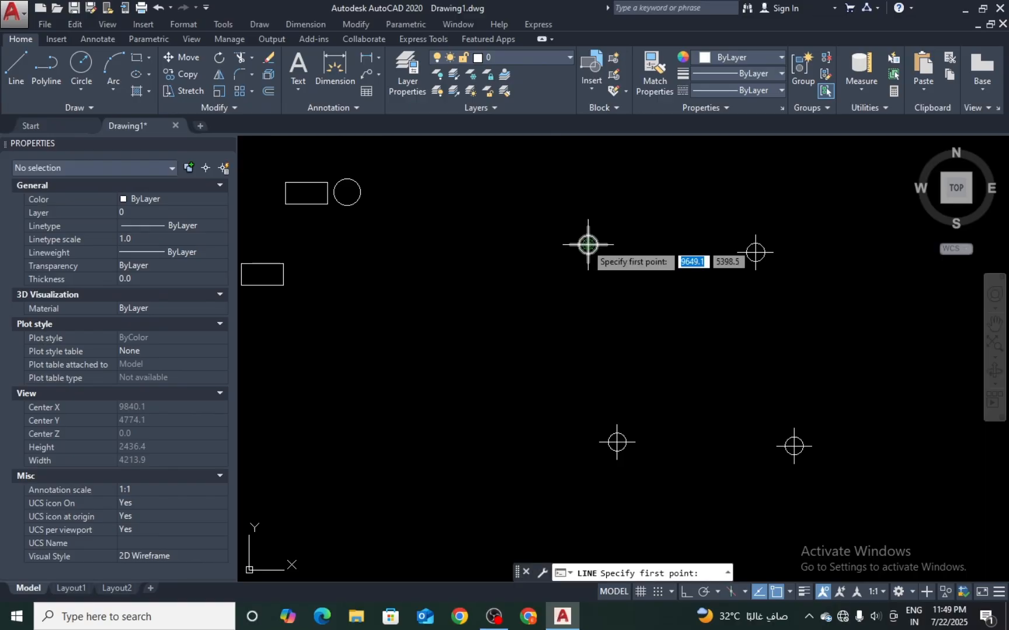
pyautogui.click(587, 244)
pyautogui.click(755, 252)
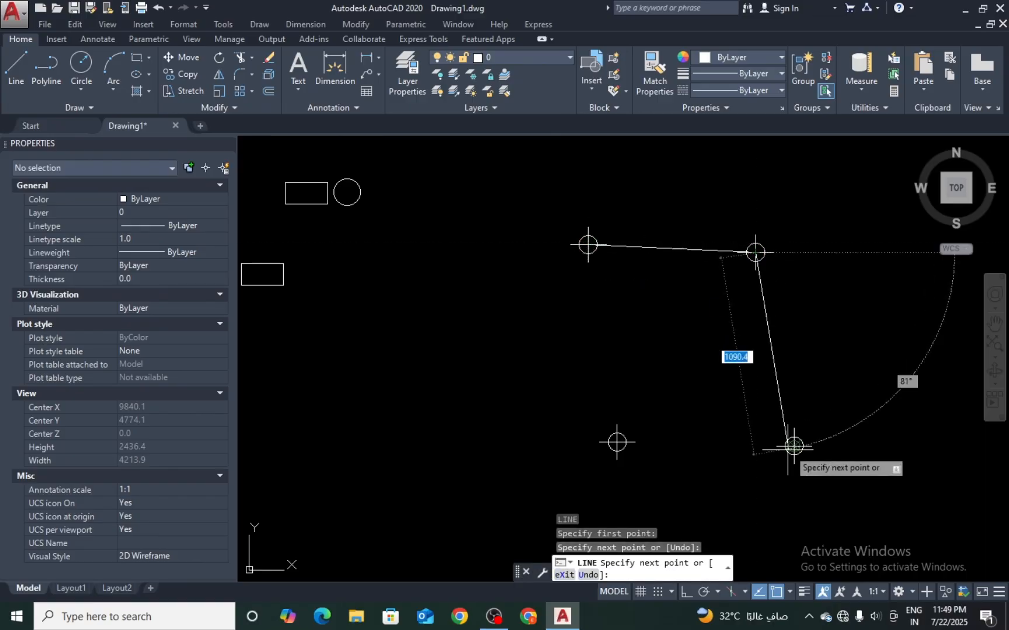
pyautogui.click(794, 447)
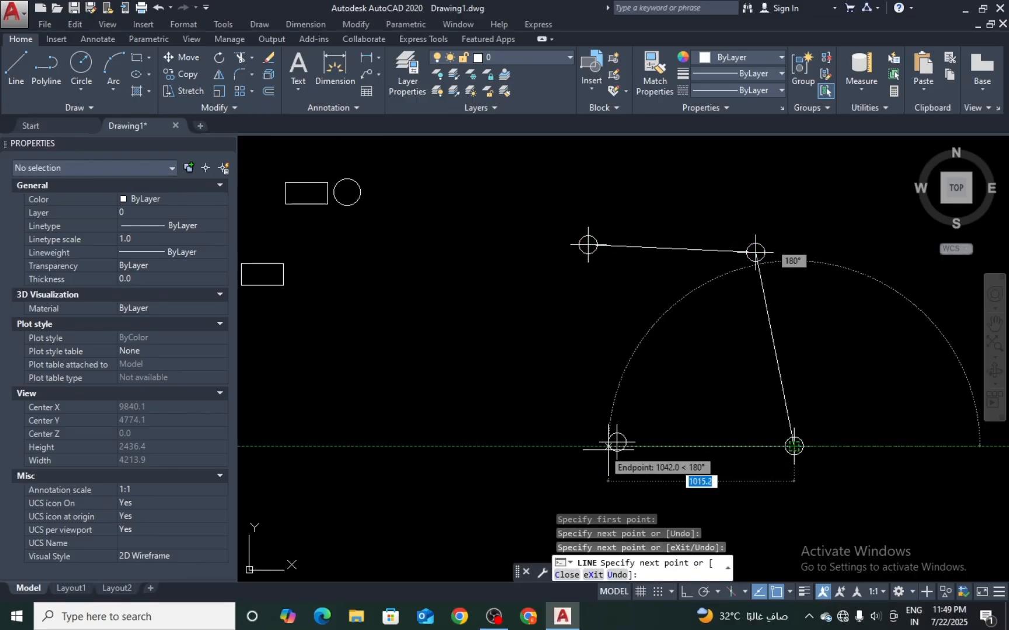
pyautogui.click(617, 442)
pyautogui.scroll(10, 590, 226)
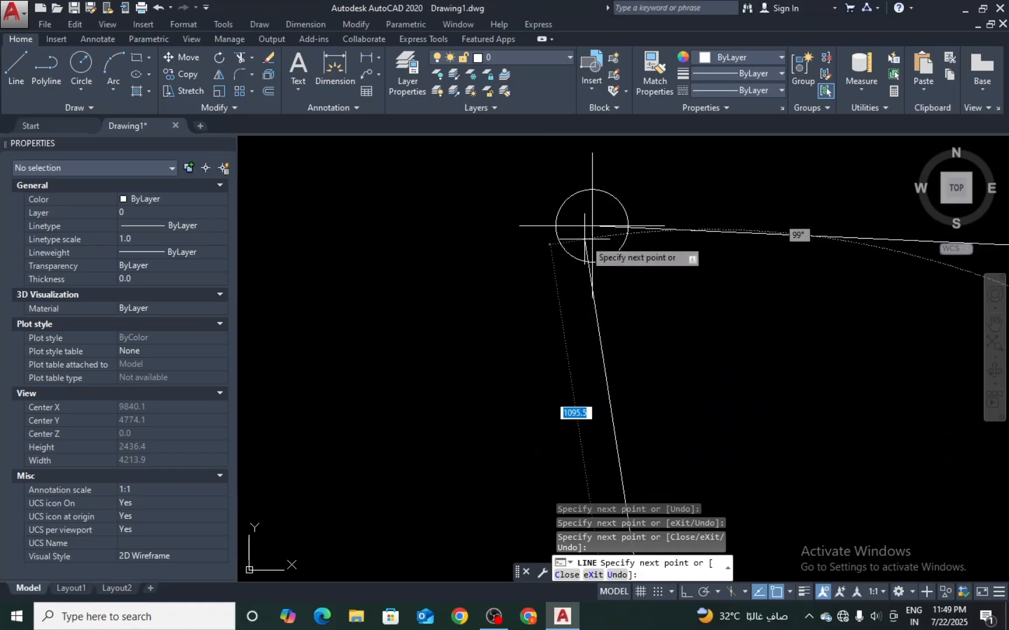
pyautogui.click(601, 204)
pyautogui.press('Escape')
# - Select the quadrilateral's upper-left point to examine its X, Y and Z position in its properties
pyautogui.scroll(-6, 679, 284)
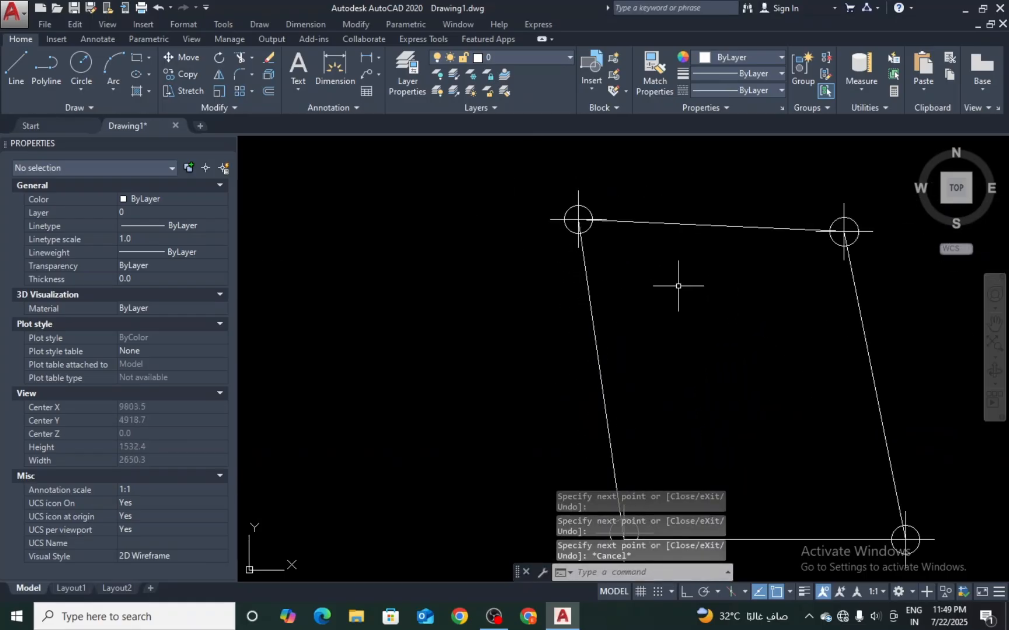
pyautogui.scroll(8, 737, 334)
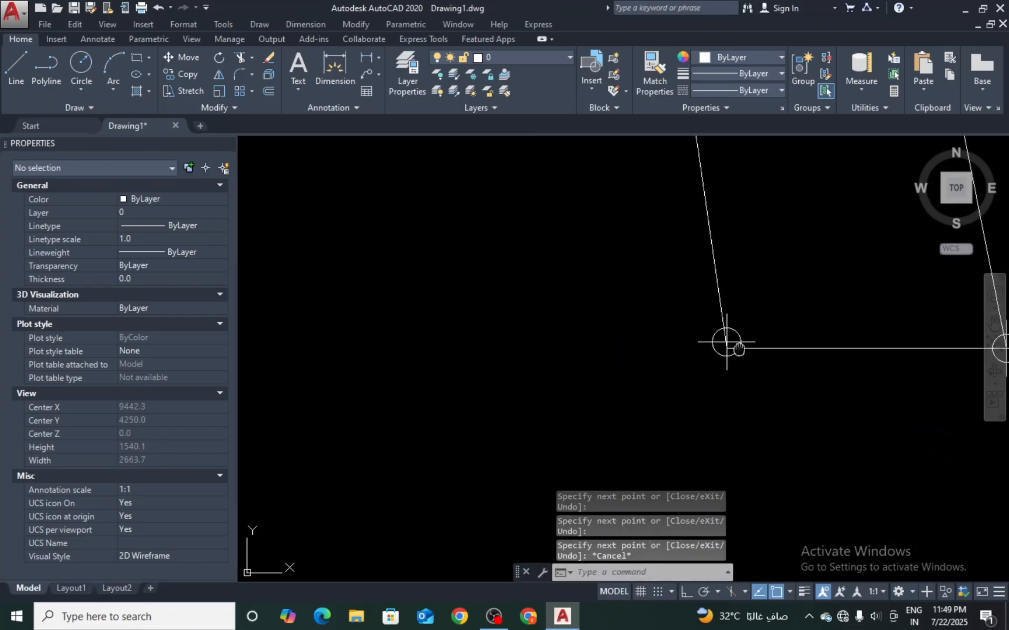
pyautogui.scroll(2, 718, 327)
pyautogui.scroll(-8, 712, 292)
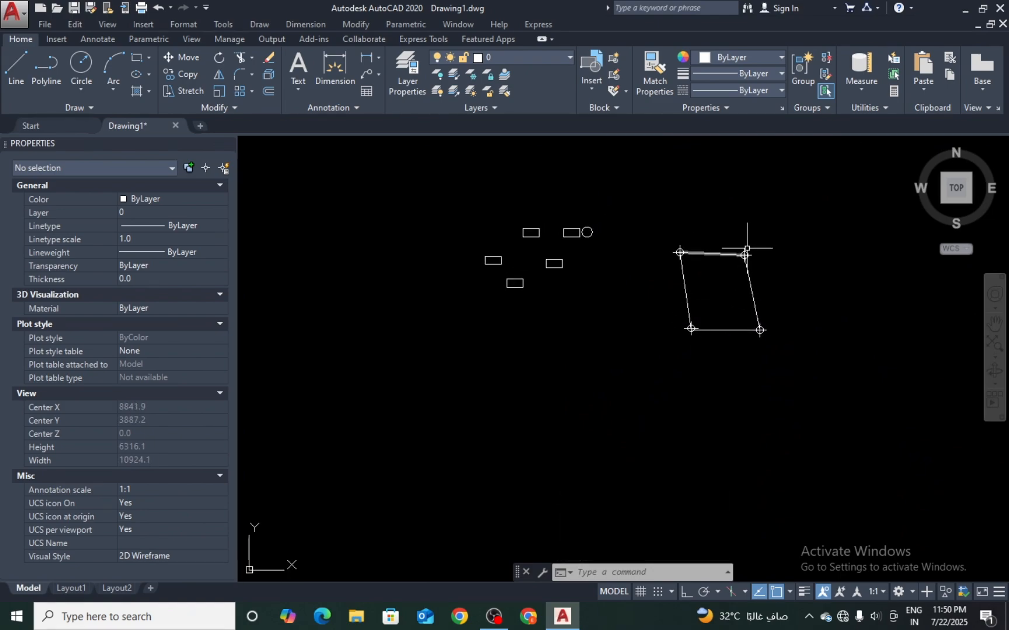
pyautogui.scroll(8, 749, 248)
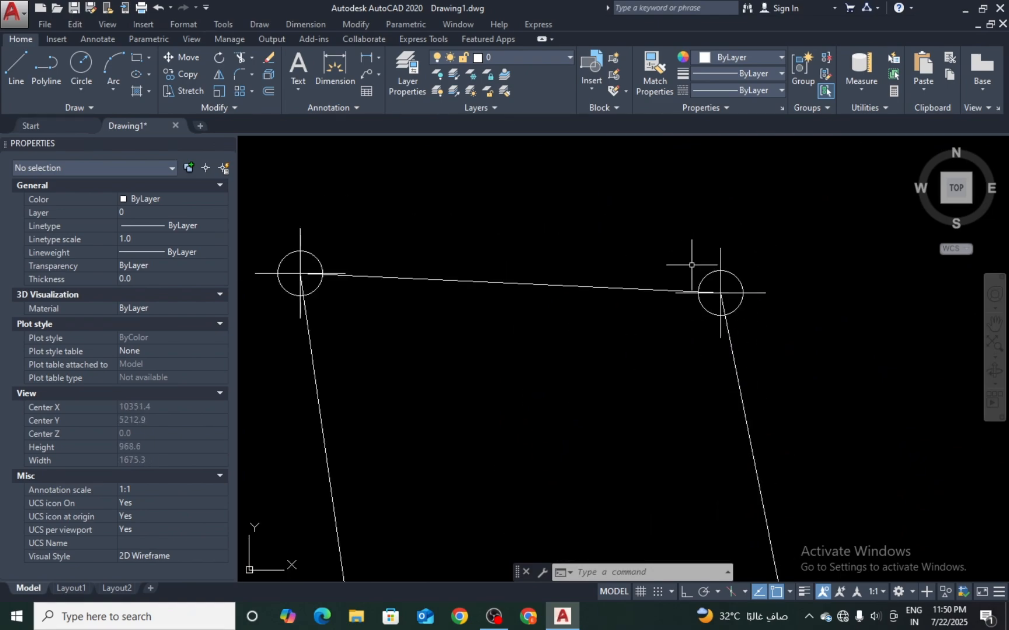
pyautogui.click(310, 243)
pyautogui.click(293, 280)
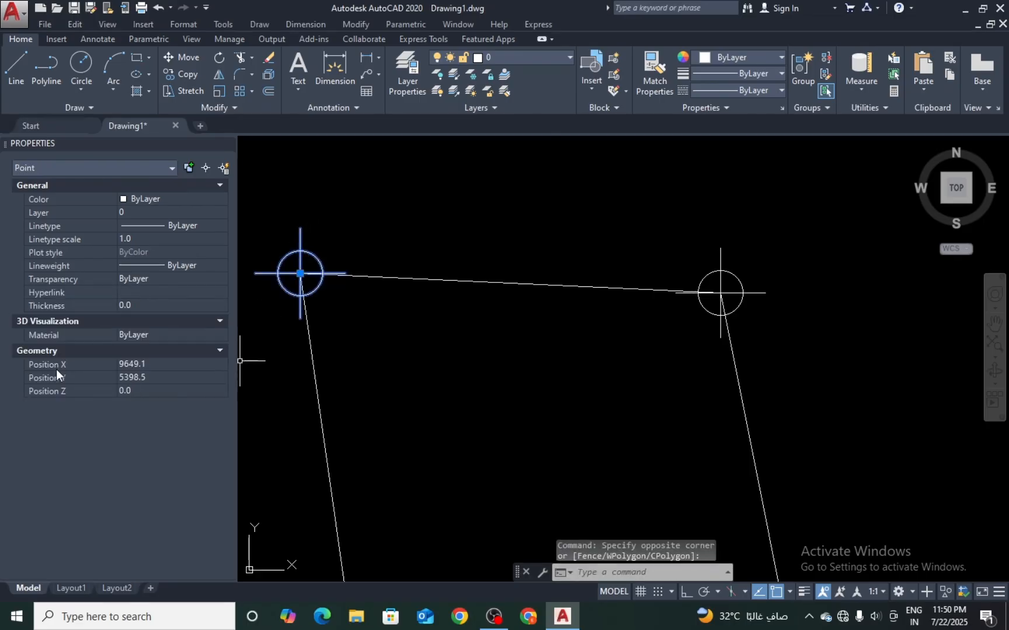
# - Change the point style from the circled cross to the plain X marker, keeping the size relative to the screen
pyautogui.scroll(-10, 417, 277)
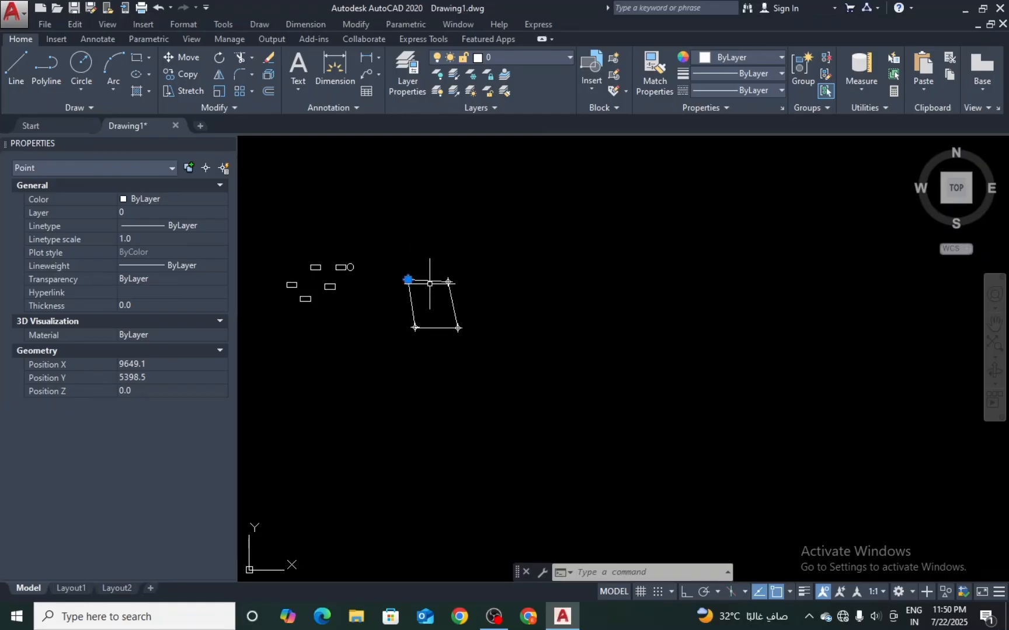
pyautogui.press('Escape')
pyautogui.scroll(4, 410, 334)
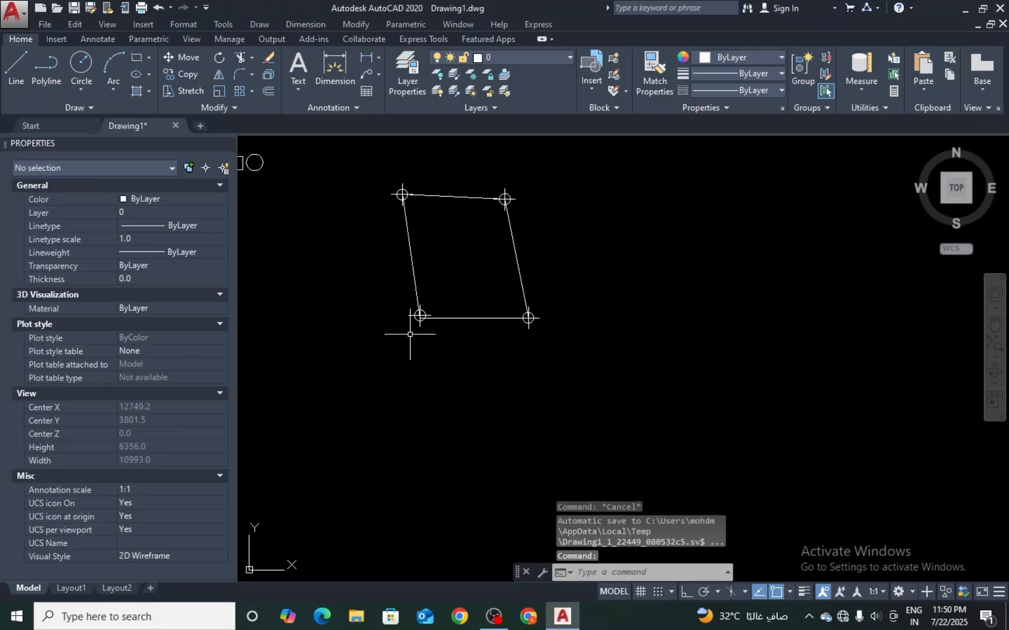
pyautogui.moveTo(463, 266); pyautogui.dragTo(464, 385, button='middle')
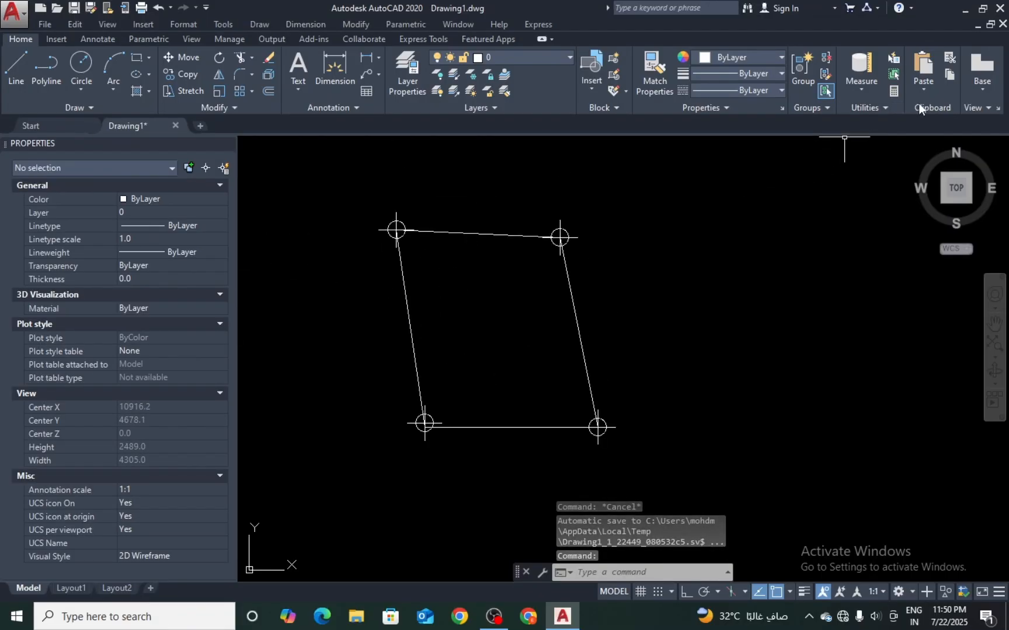
pyautogui.click(881, 111)
pyautogui.click(877, 143)
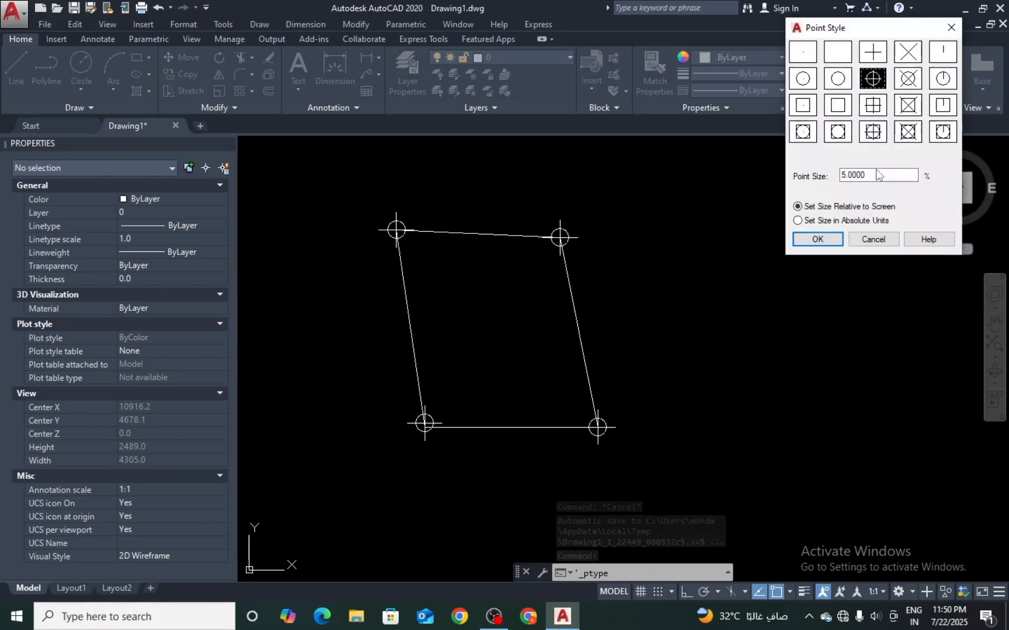
pyautogui.click(901, 53)
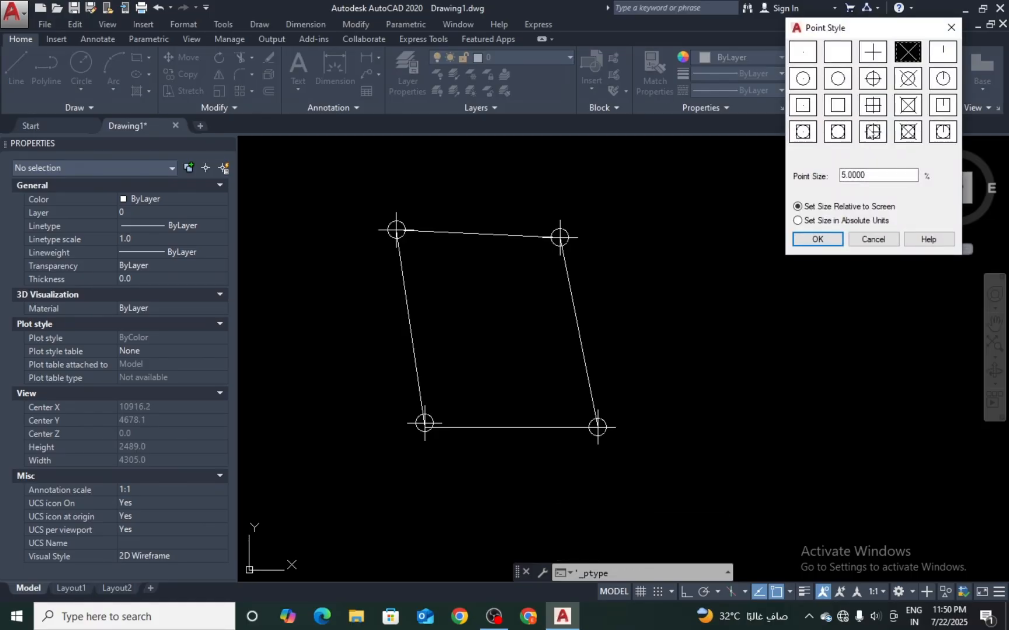
pyautogui.click(817, 239)
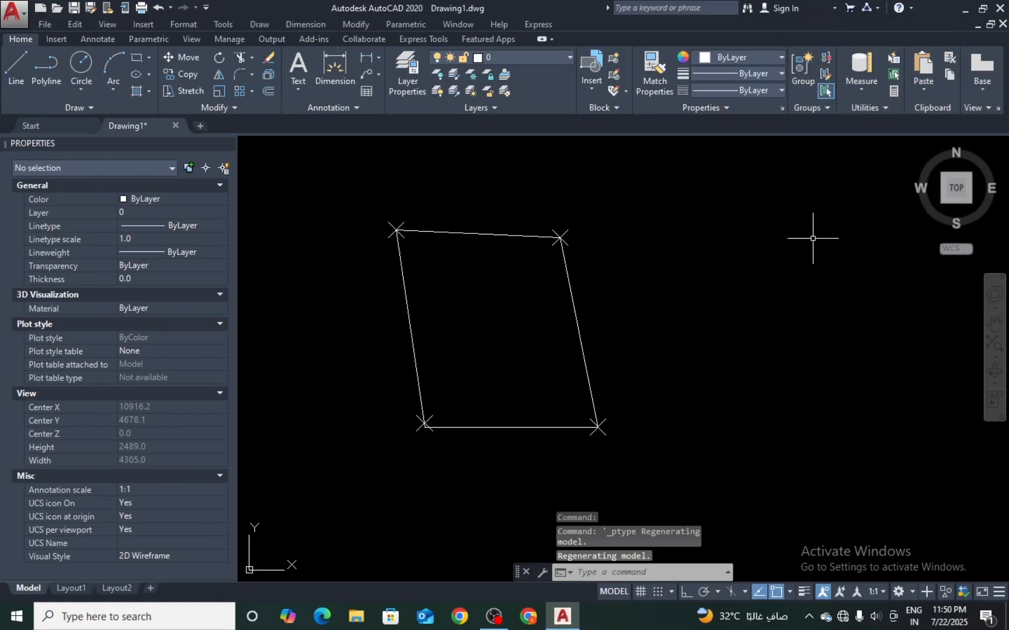
# - Place a single point to the right of the quadrilateral's upper-right corner
pyautogui.write('po')
pyautogui.press('Return')
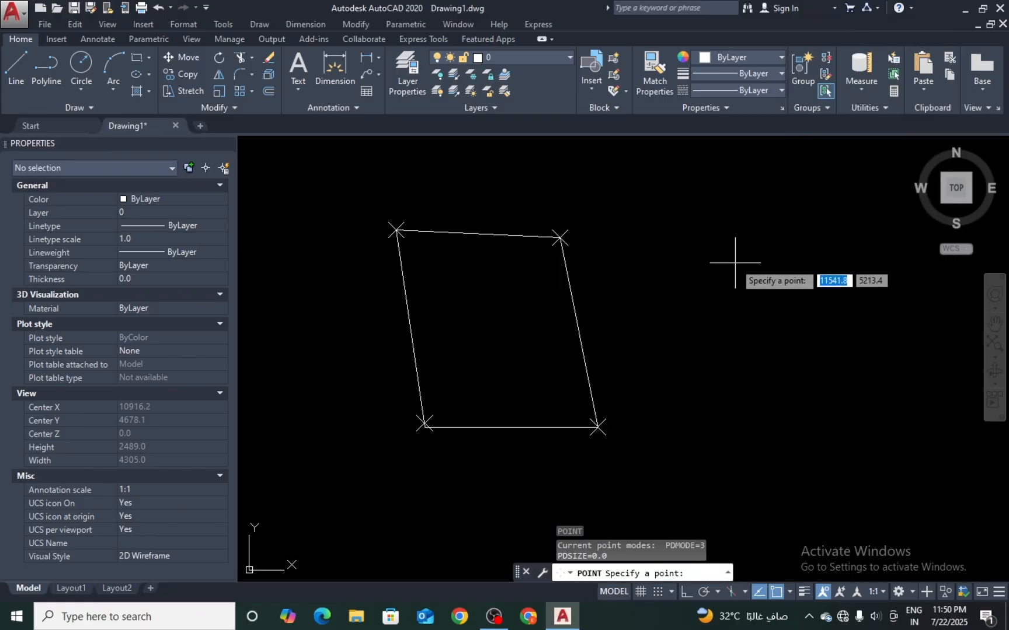
pyautogui.scroll(4, 546, 231)
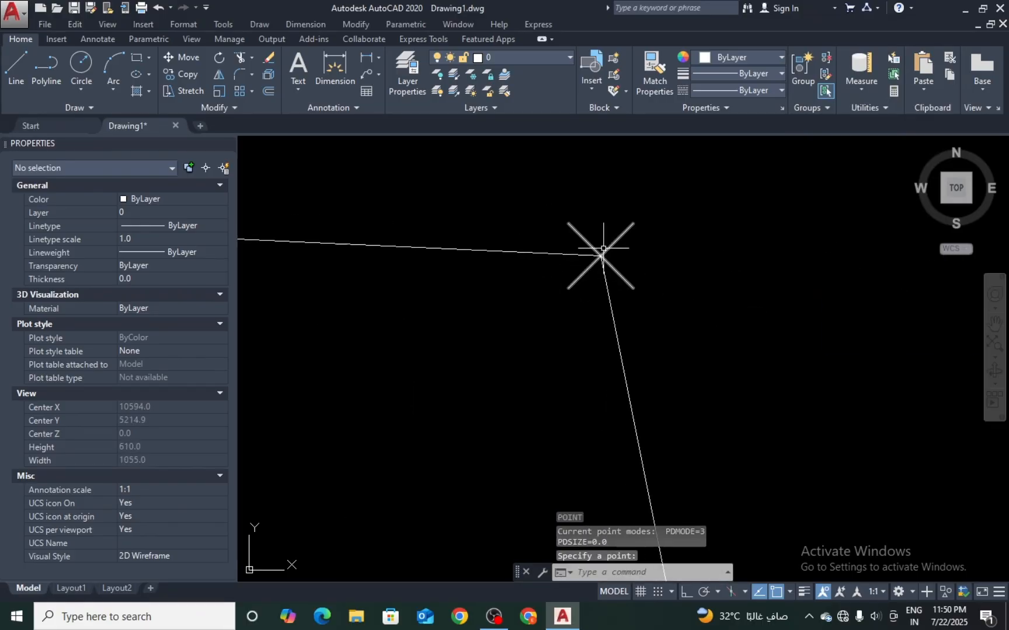
pyautogui.scroll(-2, 565, 253)
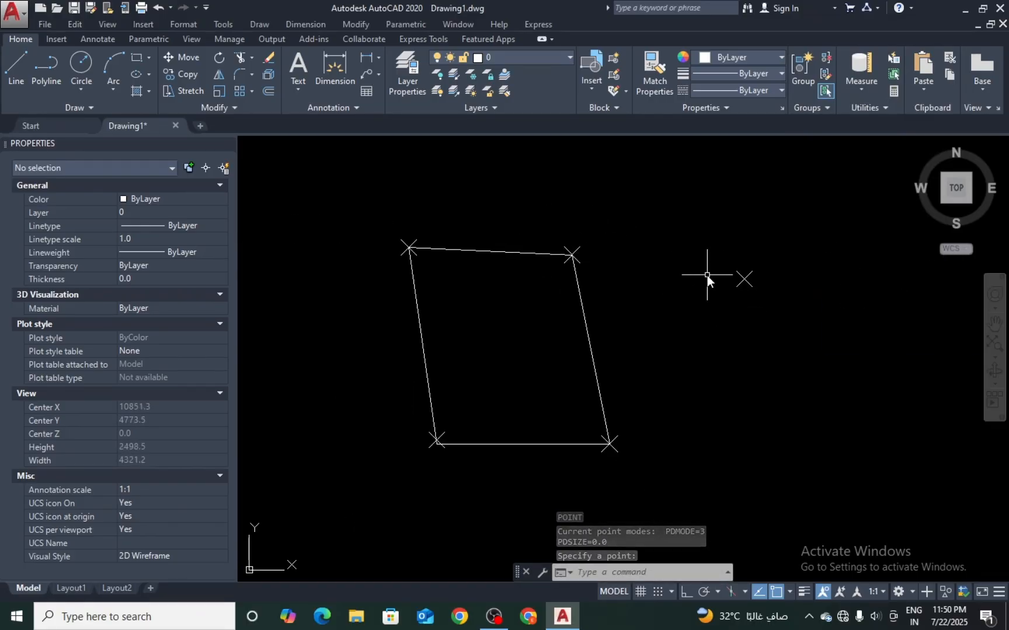
# - Regenerate the drawing repeatedly at closer zoom levels around the separate point to rescale its X marker
pyautogui.write('re')
pyautogui.press('Return')
pyautogui.scroll(2, 707, 274)
pyautogui.scroll(2, 777, 292)
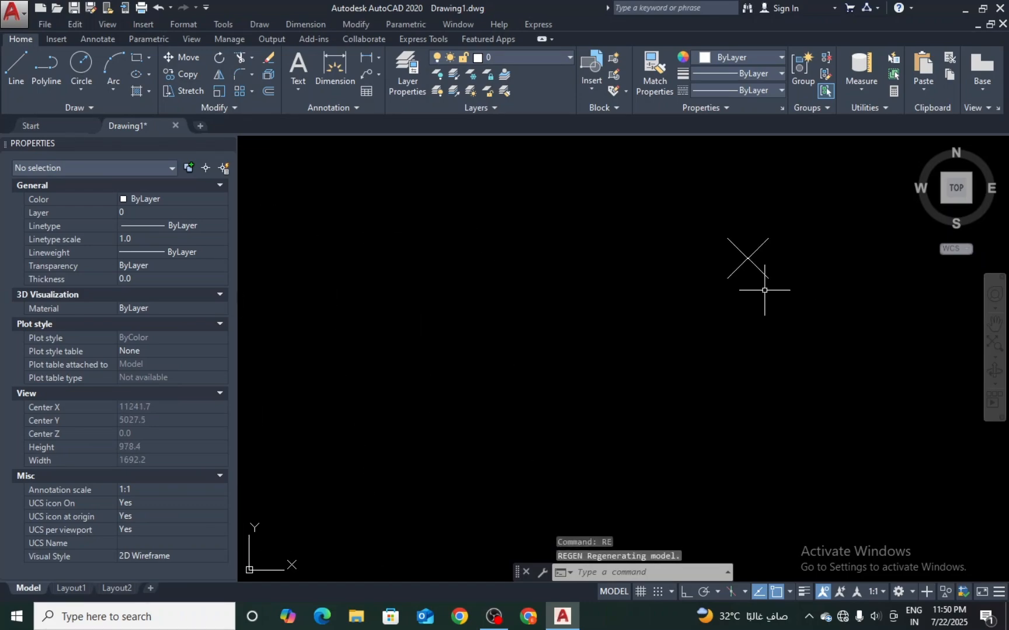
pyautogui.press('Return')
pyautogui.scroll(4, 717, 239)
pyautogui.write('re')
pyautogui.press('Return')
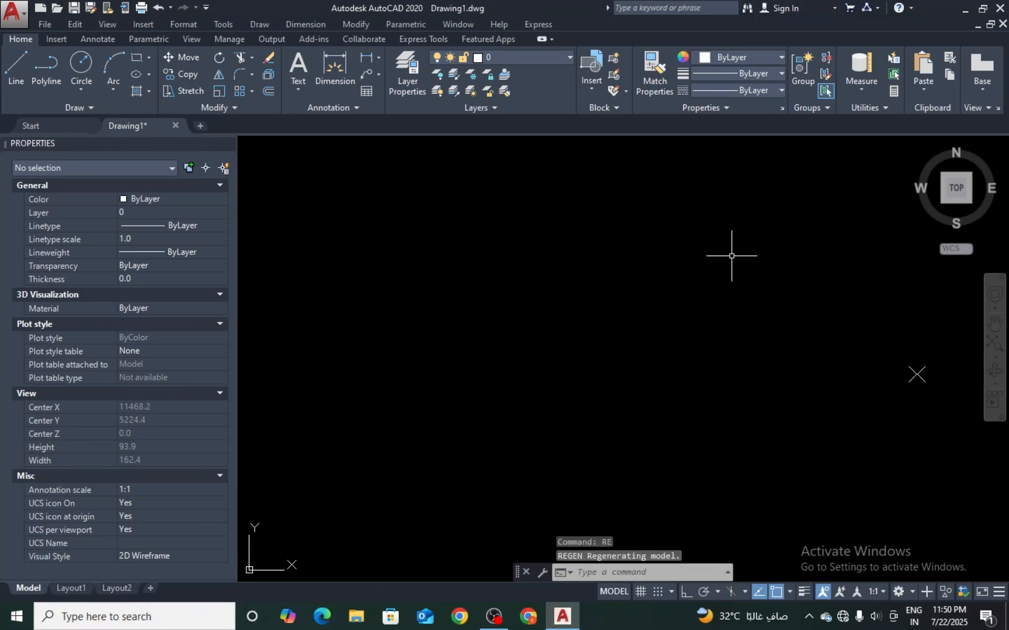
# - Regenerate the drawing at the quadrilateral's scale to bring the oversized X markers back in proportion
pyautogui.scroll(-4, 772, 371)
pyautogui.scroll(-15, 773, 350)
pyautogui.scroll(5, 608, 333)
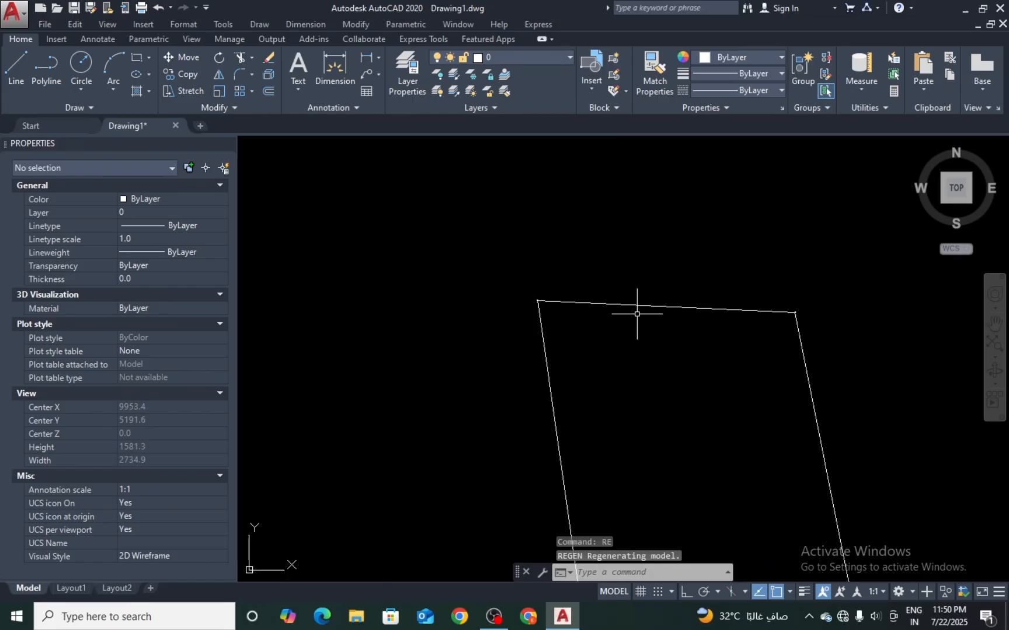
pyautogui.scroll(-15, 663, 307)
pyautogui.scroll(5, 695, 315)
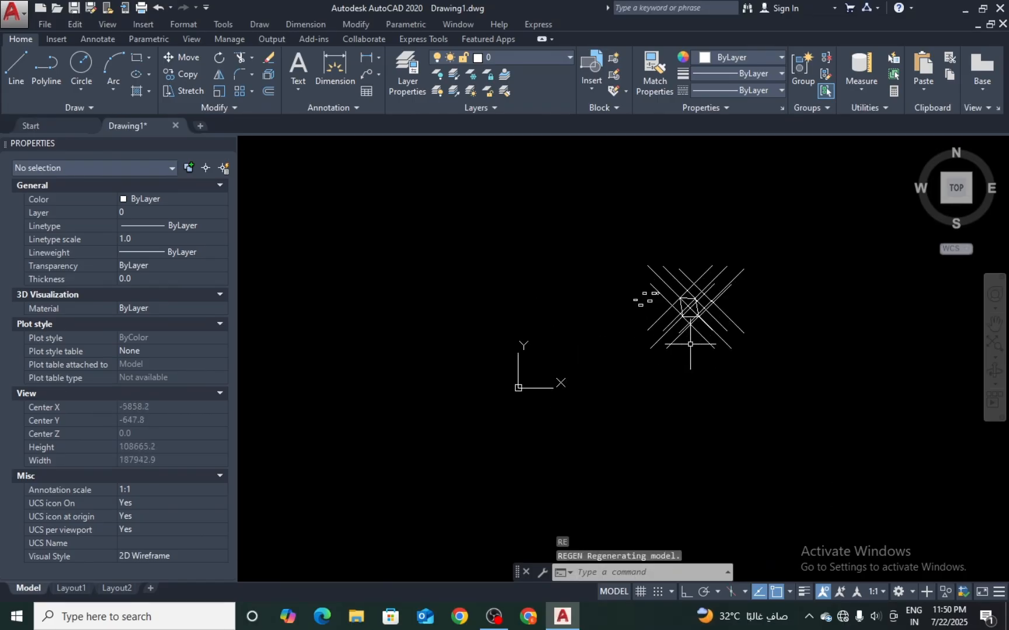
pyautogui.scroll(6, 699, 304)
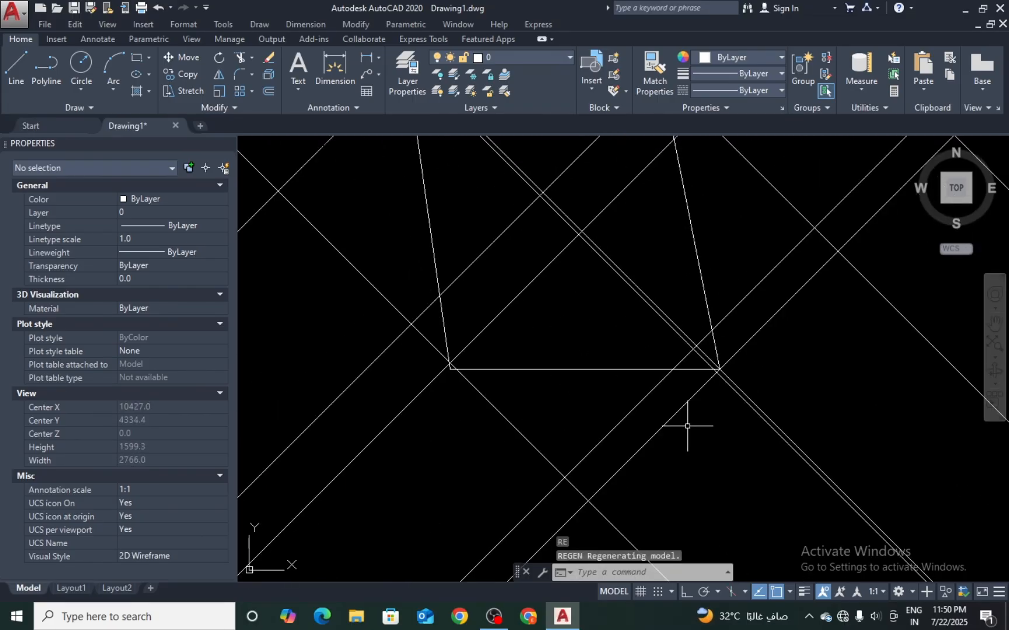
pyautogui.write('re')
pyautogui.press('Return')
pyautogui.scroll(-1, 689, 404)
pyautogui.moveTo(661, 355); pyautogui.dragTo(622, 435, button='middle')
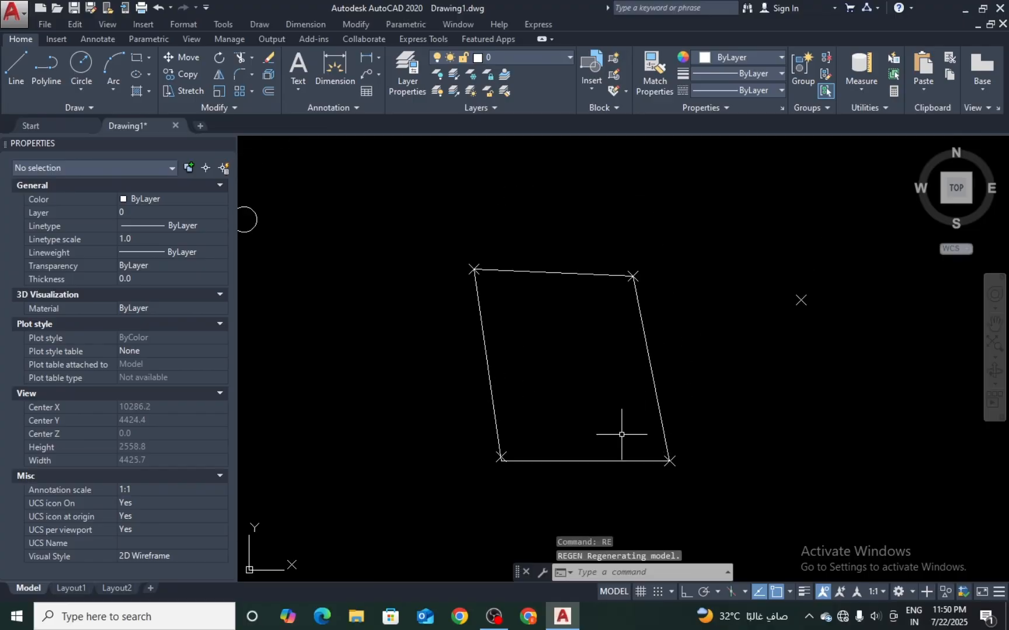
pyautogui.click(869, 108)
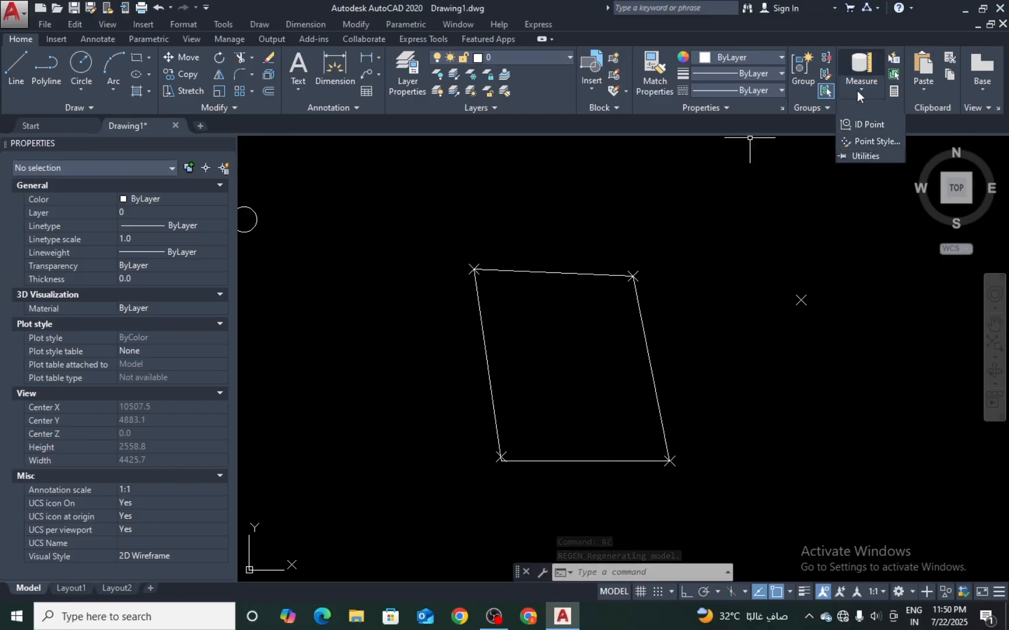
pyautogui.press('Escape')
pyautogui.press('Escape')
pyautogui.click(739, 252)
pyautogui.click(675, 315)
pyautogui.press('Escape')
pyautogui.press('Escape')
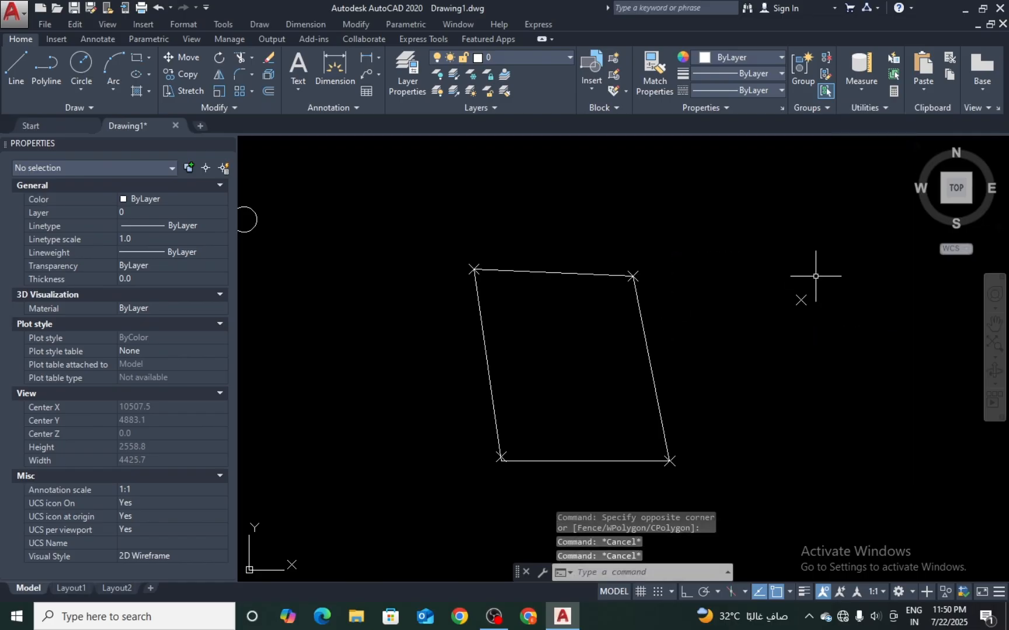
# - Erase the separate point to the right of the quadrilateral
pyautogui.click(816, 276)
pyautogui.click(768, 312)
pyautogui.write('e')
pyautogui.press('Return')
pyautogui.scroll(-4, 681, 271)
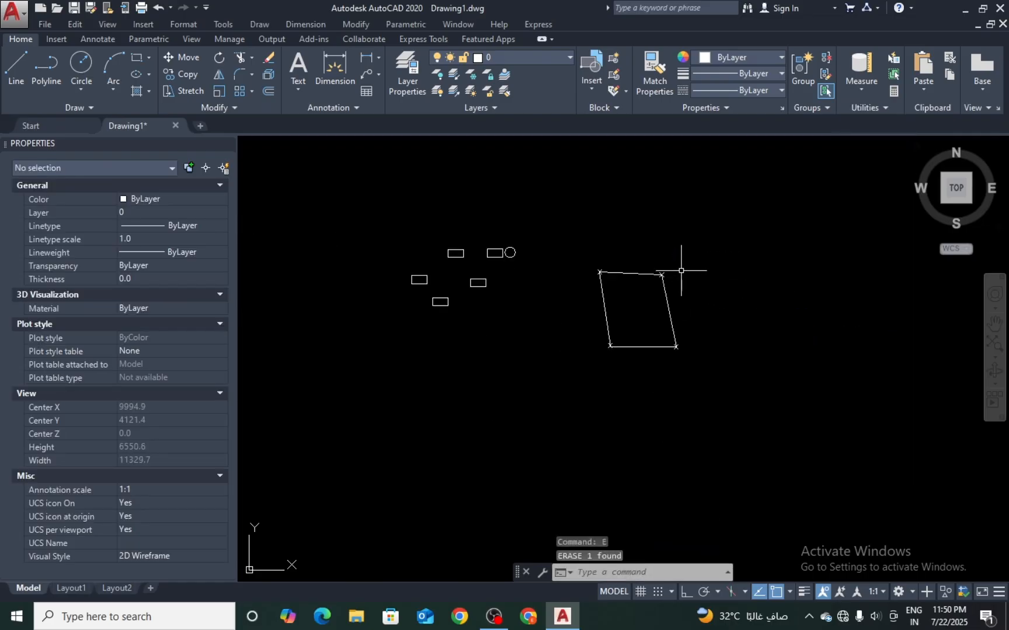
# - Create a new drawing, loading acad.lsp into the first drawing only
pyautogui.click(915, 73)
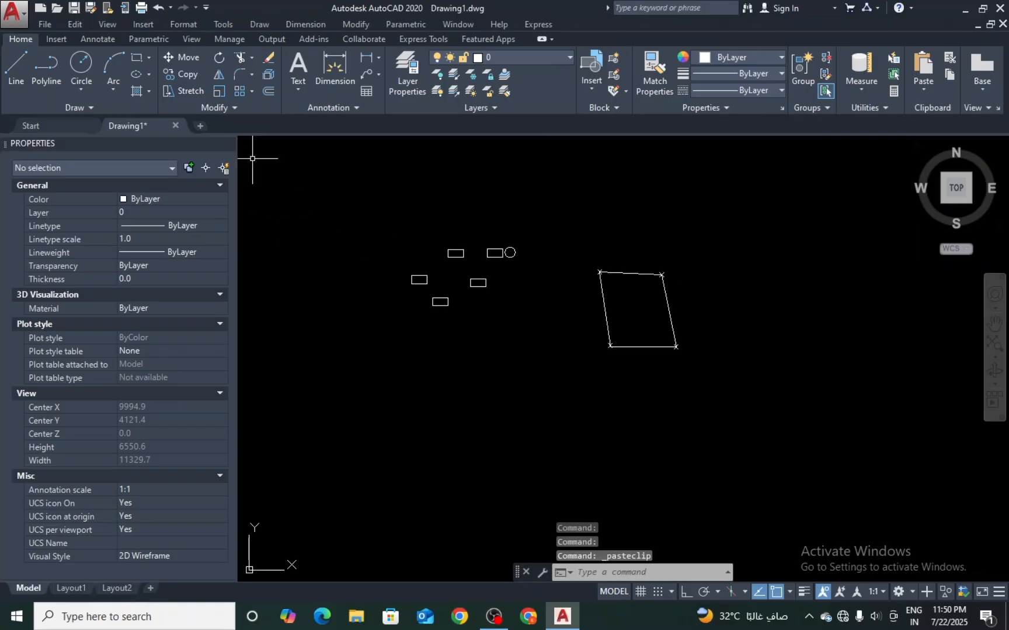
pyautogui.click(201, 126)
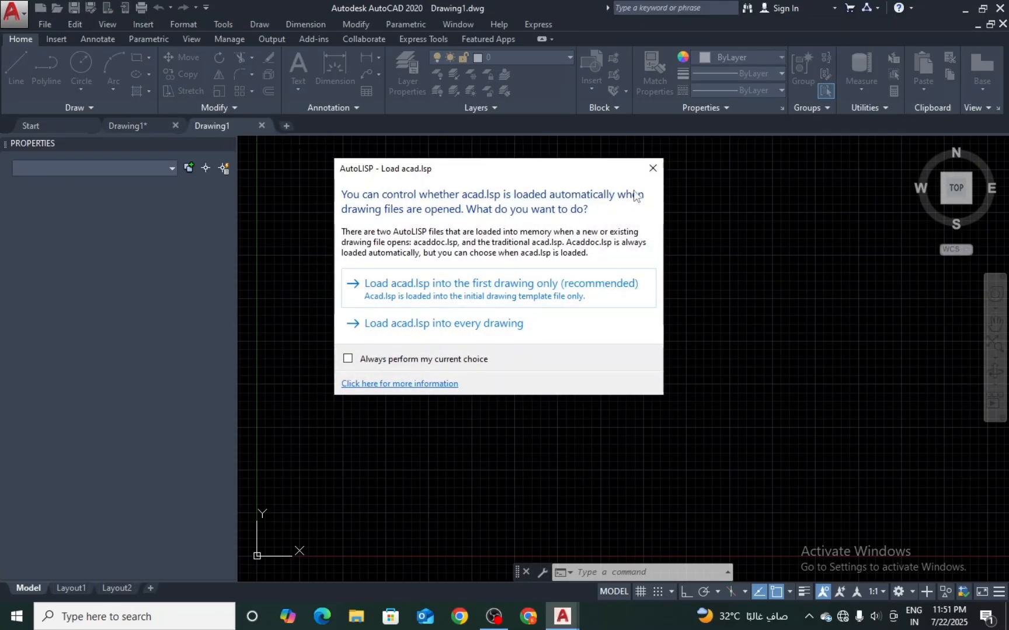
pyautogui.click(536, 295)
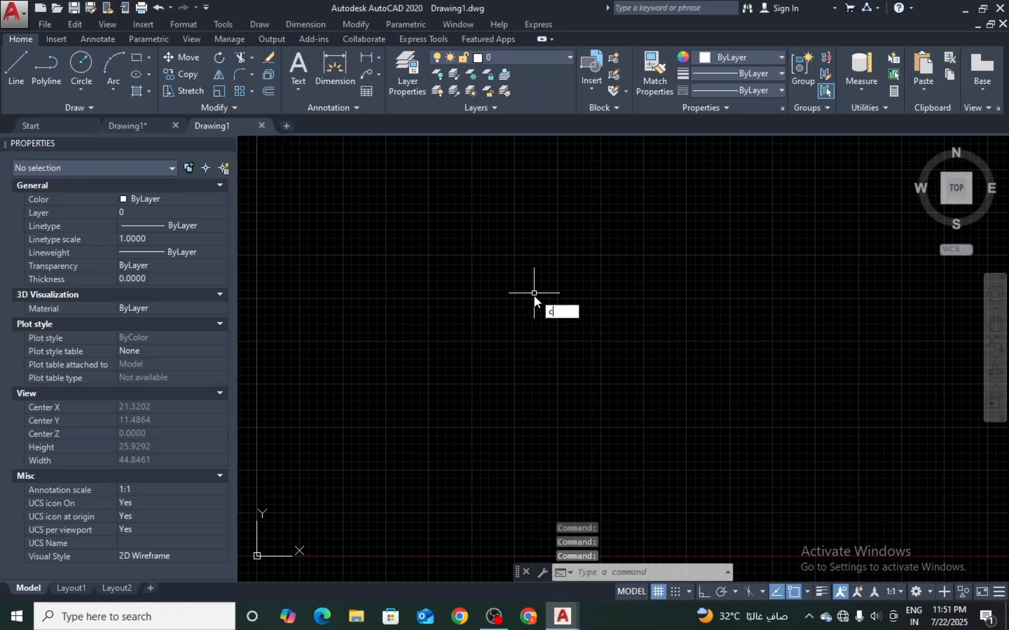
# - Draw a circle with a radius of about 6.64 in the new drawing
pyautogui.press('Return')
pyautogui.click(534, 299)
pyautogui.click(569, 408)
pyautogui.press('Escape')
# - Copy the circle to the clipboard
pyautogui.click(572, 367)
pyautogui.click(509, 448)
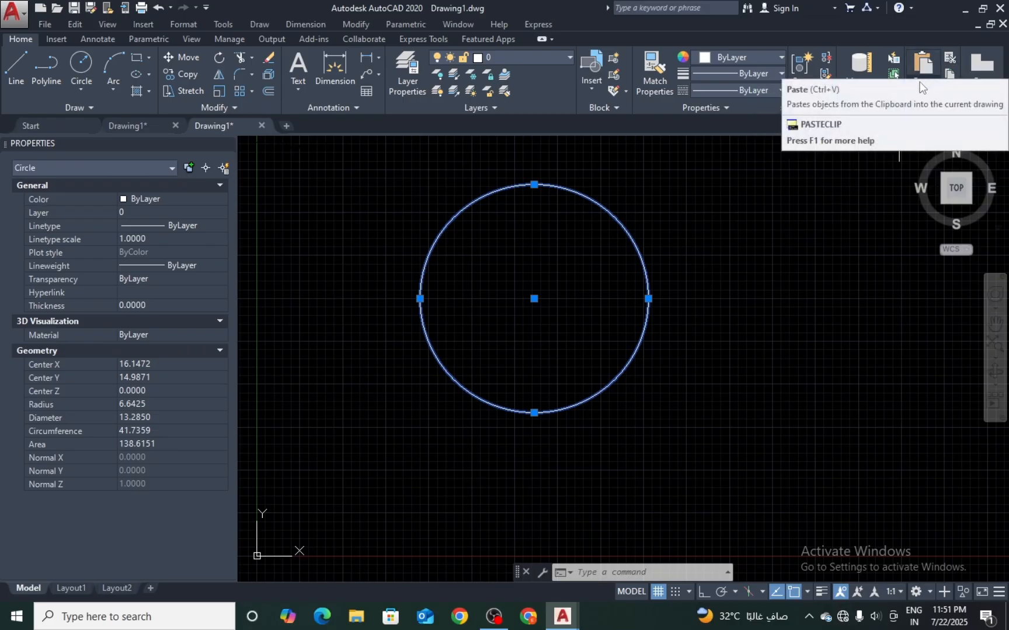
pyautogui.click(948, 74)
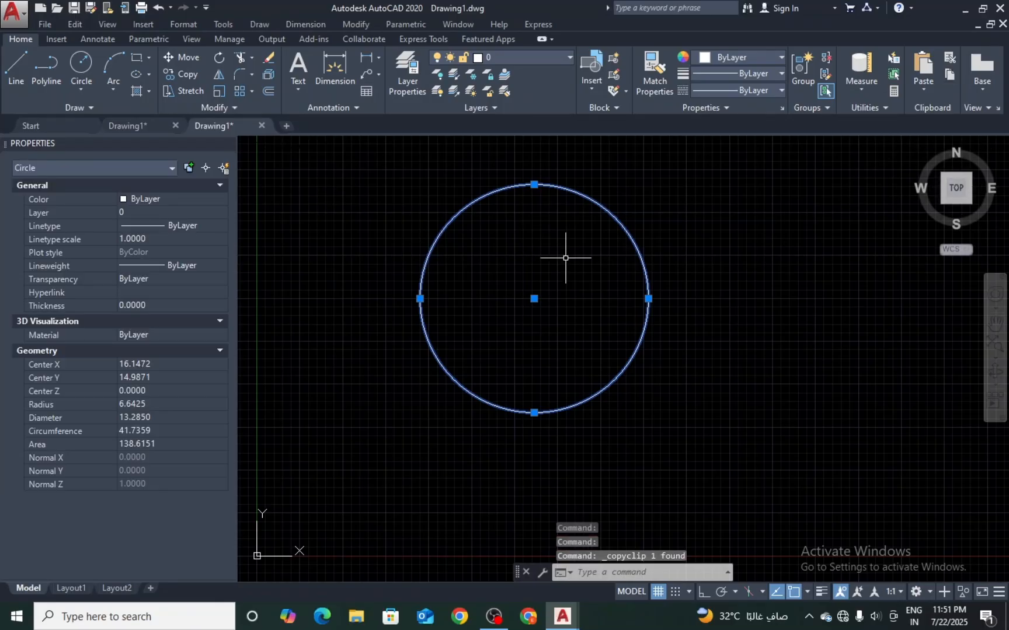
# - Paste the copied circle into the first drawing, in the empty area near the quadrilateral
pyautogui.click(144, 126)
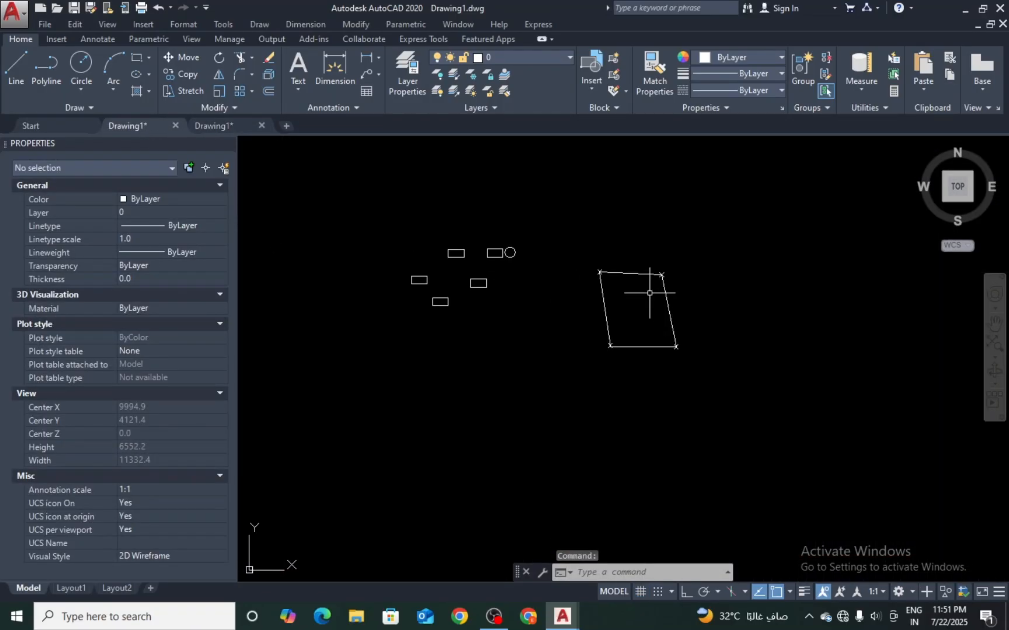
pyautogui.click(924, 74)
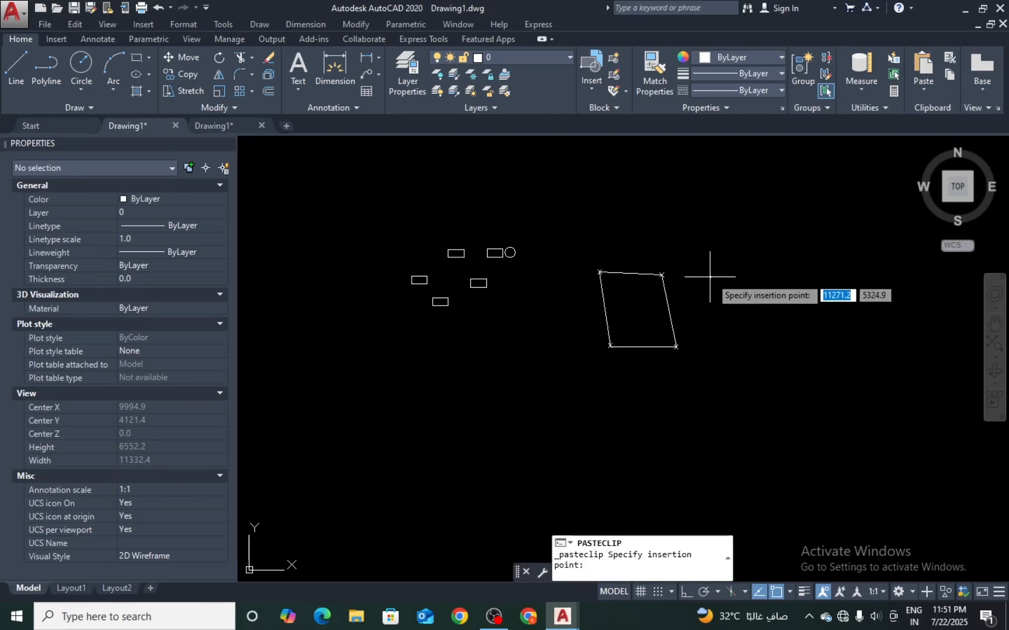
pyautogui.scroll(10, 714, 244)
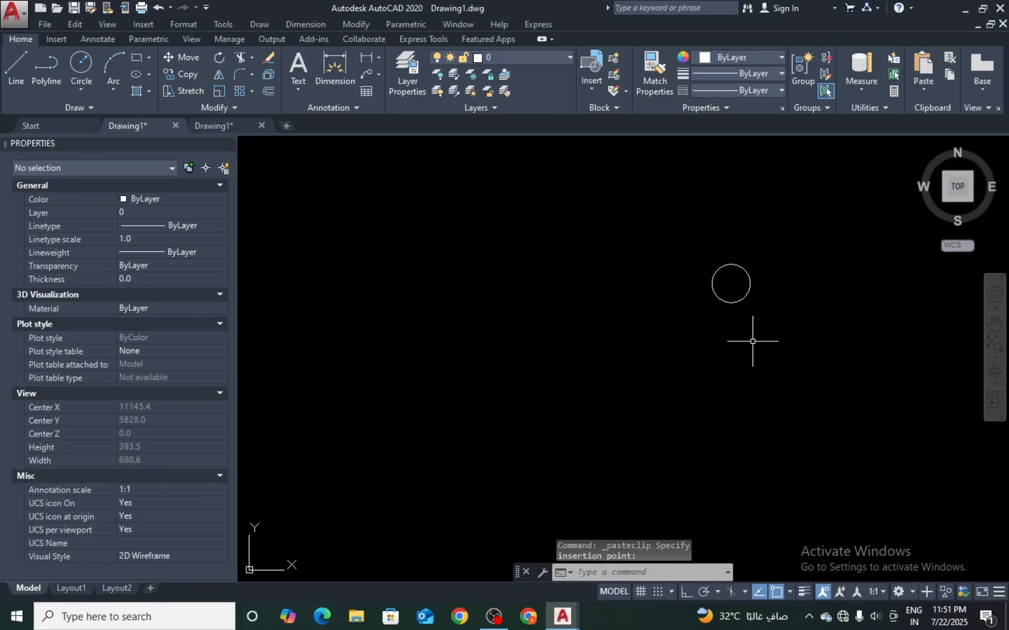
# - Erase the pasted circle from the first drawing
pyautogui.scroll(5, 735, 263)
pyautogui.click(754, 254)
pyautogui.write('e')
pyautogui.press('Return')
pyautogui.click(833, 252)
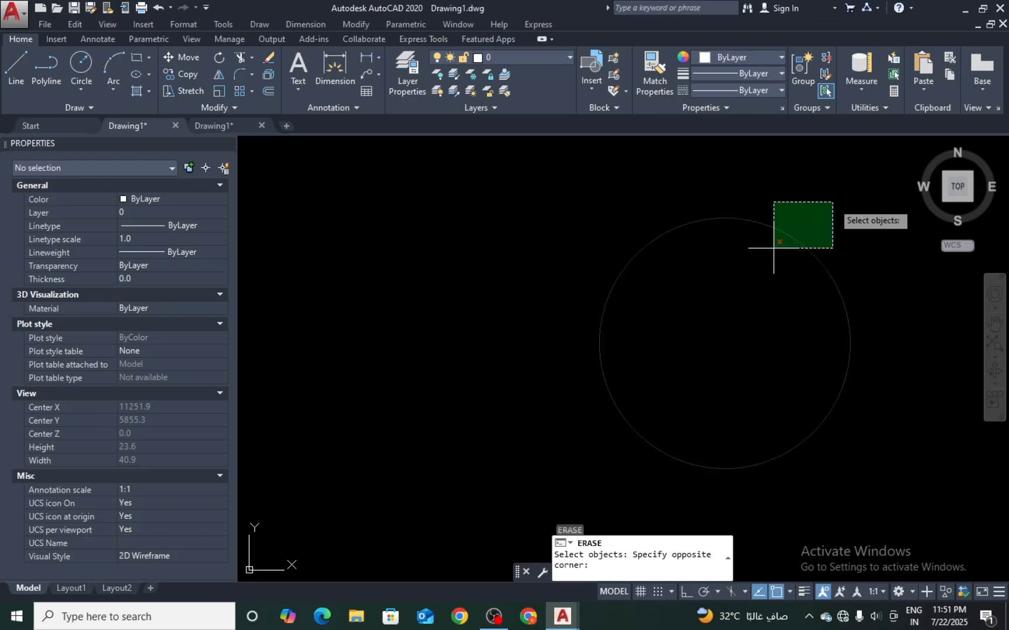
pyautogui.click(775, 201)
pyautogui.press('Return')
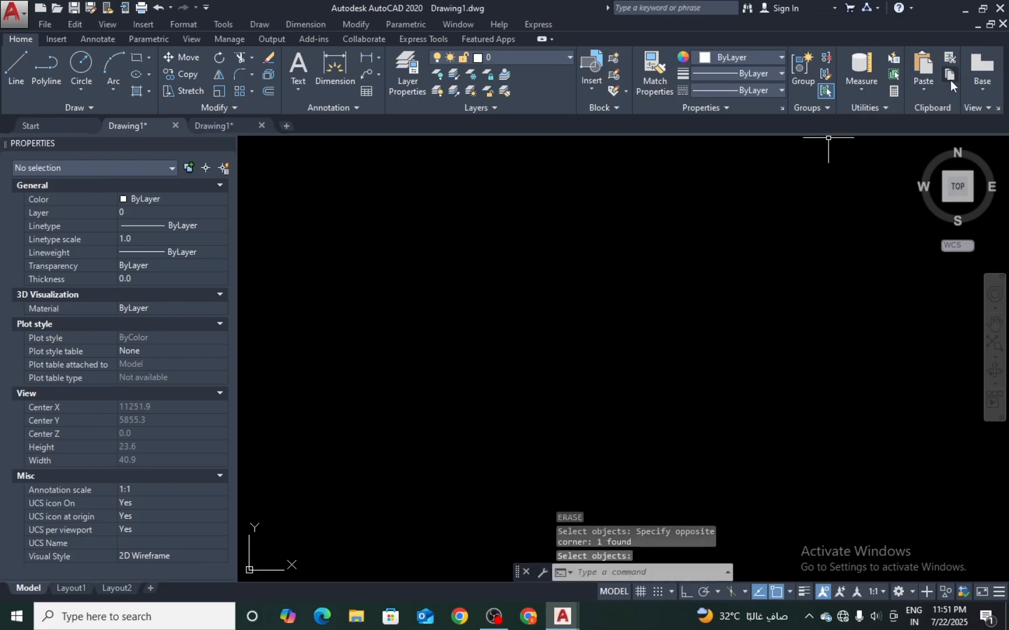
# - Return to the second drawing and select its circle to view the circle's properties
pyautogui.click(245, 129)
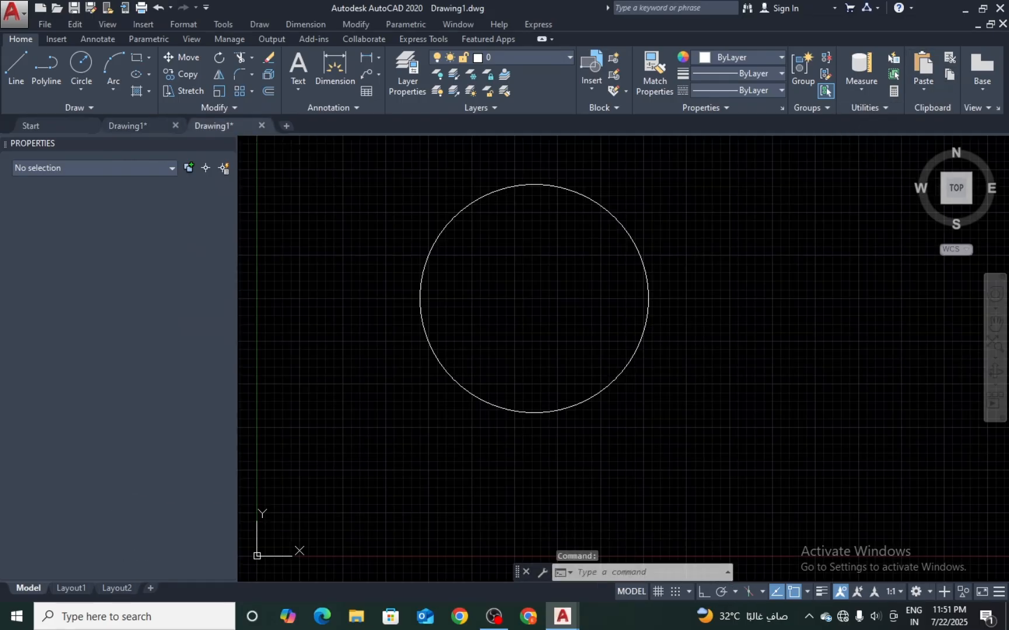
pyautogui.click(657, 218)
pyautogui.click(590, 256)
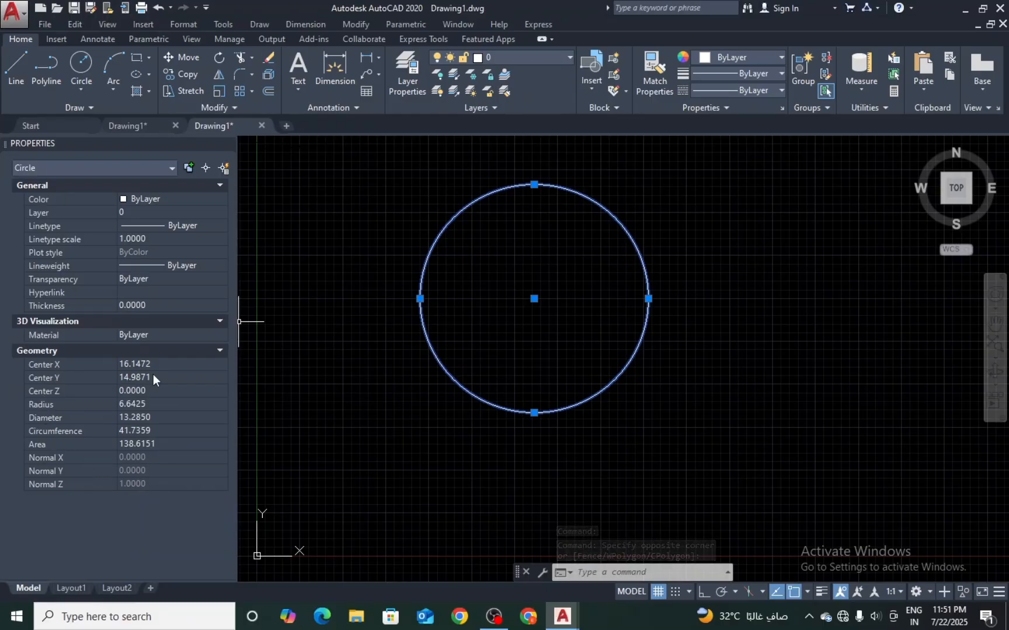
pyautogui.press('Escape')
pyautogui.write('ee')
pyautogui.press('Return')
pyautogui.press('Escape')
pyautogui.press('Escape')
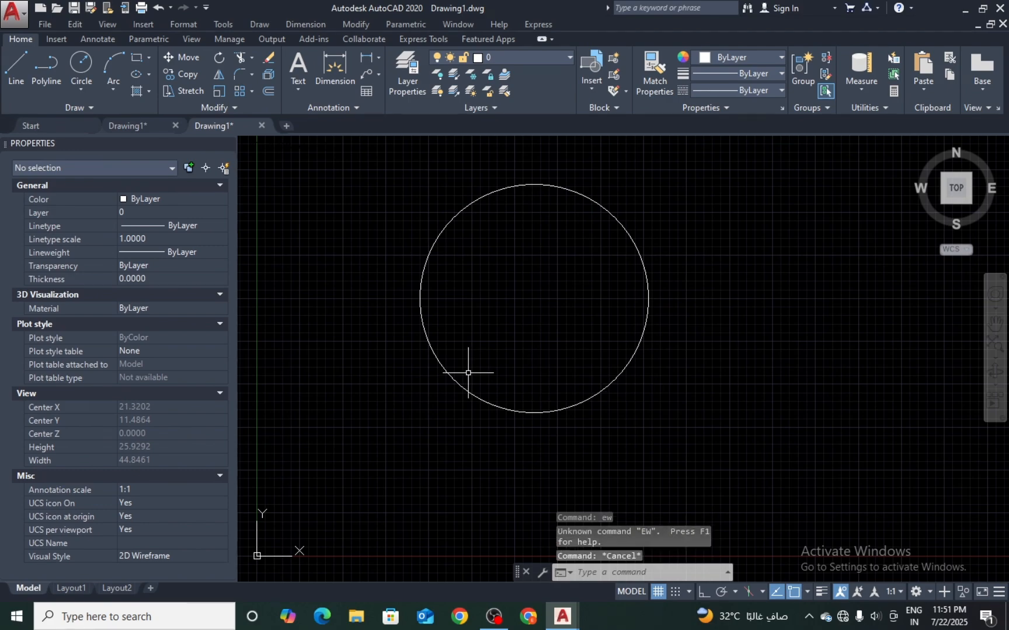
# - Erase the circle from the second drawing
pyautogui.write('e')
pyautogui.press('Return')
pyautogui.click(469, 369)
pyautogui.click(386, 415)
pyautogui.press('Return')
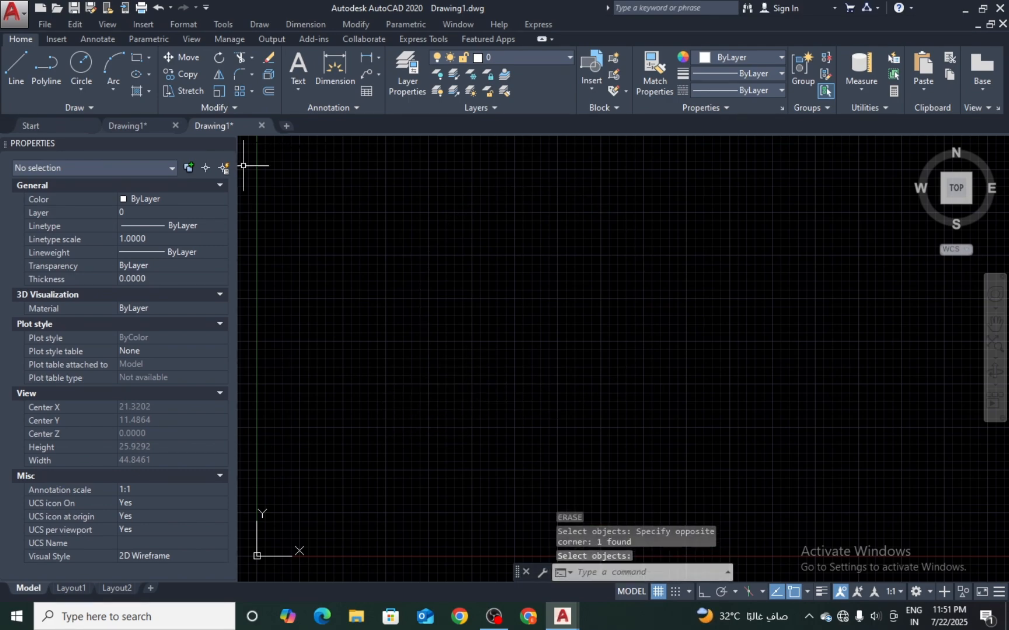
# - Copy the quadrilateral and its corner points from the first drawing to the clipboard
pyautogui.click(142, 124)
pyautogui.scroll(8, 553, 314)
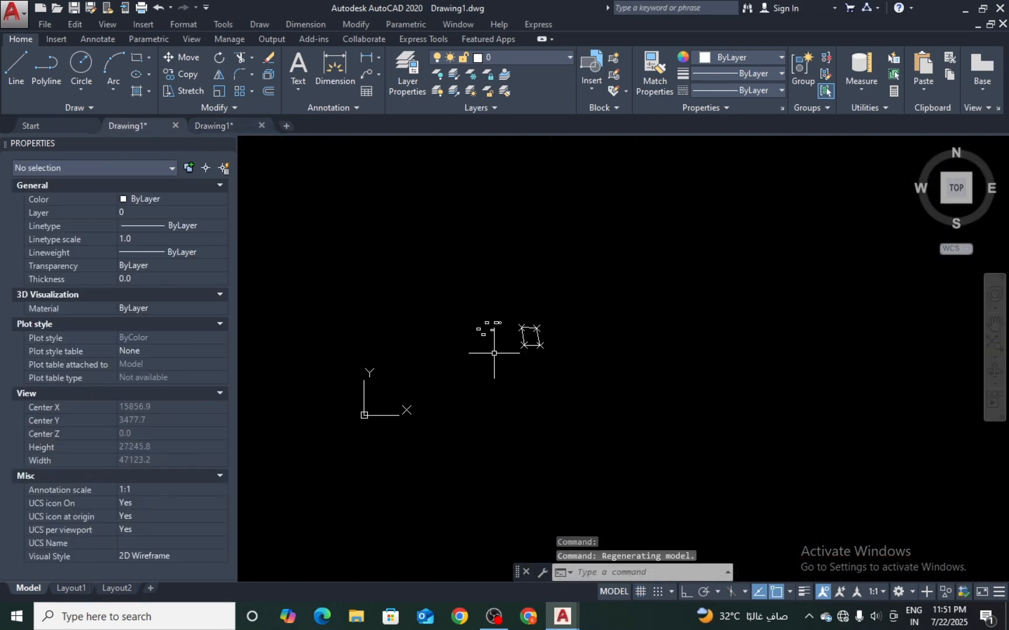
pyautogui.scroll(-6, 557, 198)
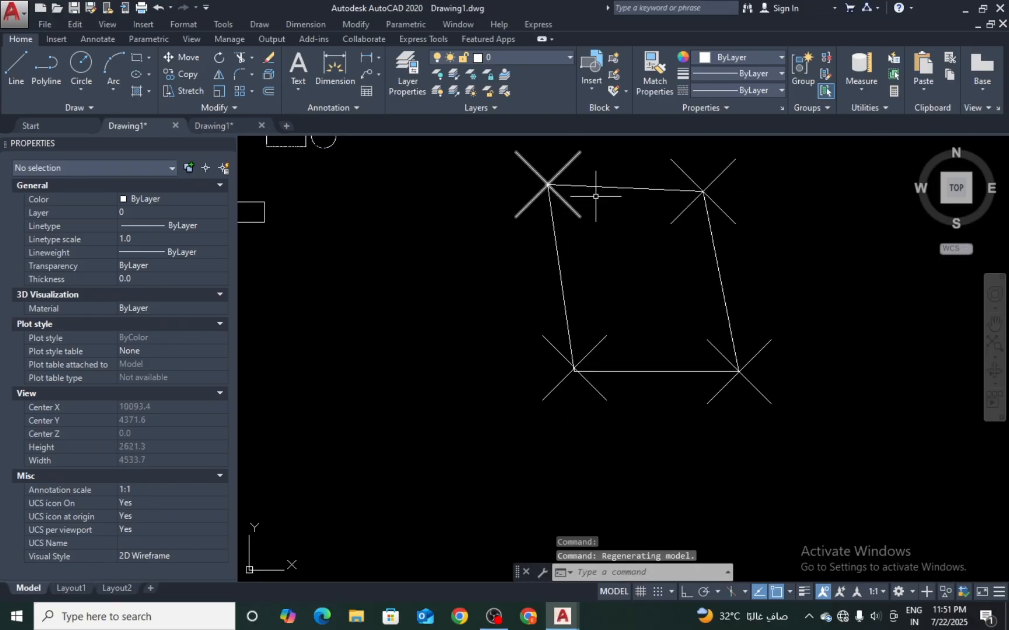
pyautogui.click(755, 158)
pyautogui.click(544, 370)
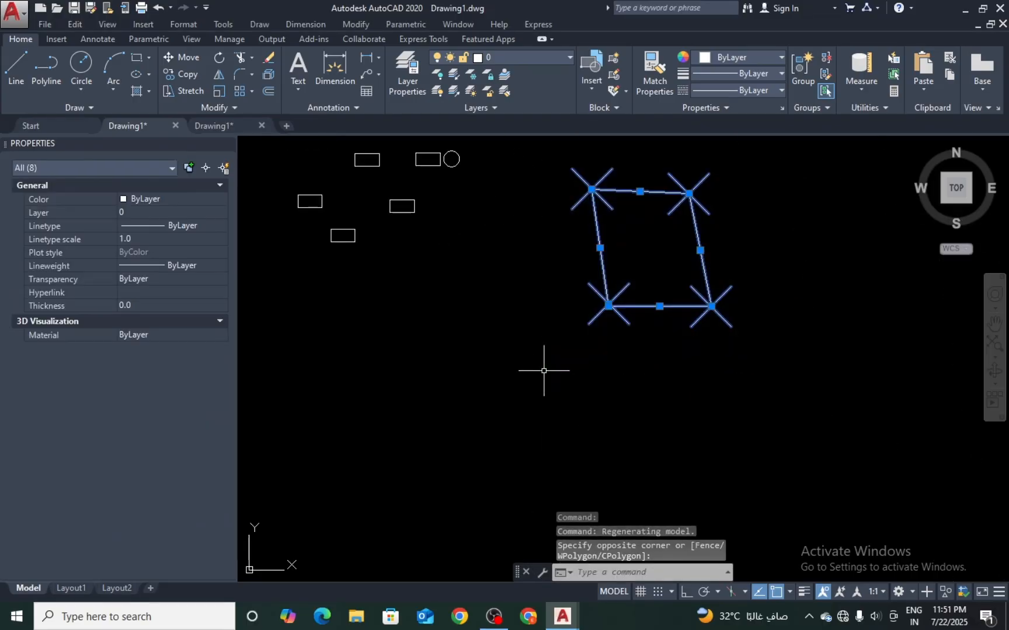
pyautogui.moveTo(557, 360); pyautogui.dragTo(540, 399, button='middle')
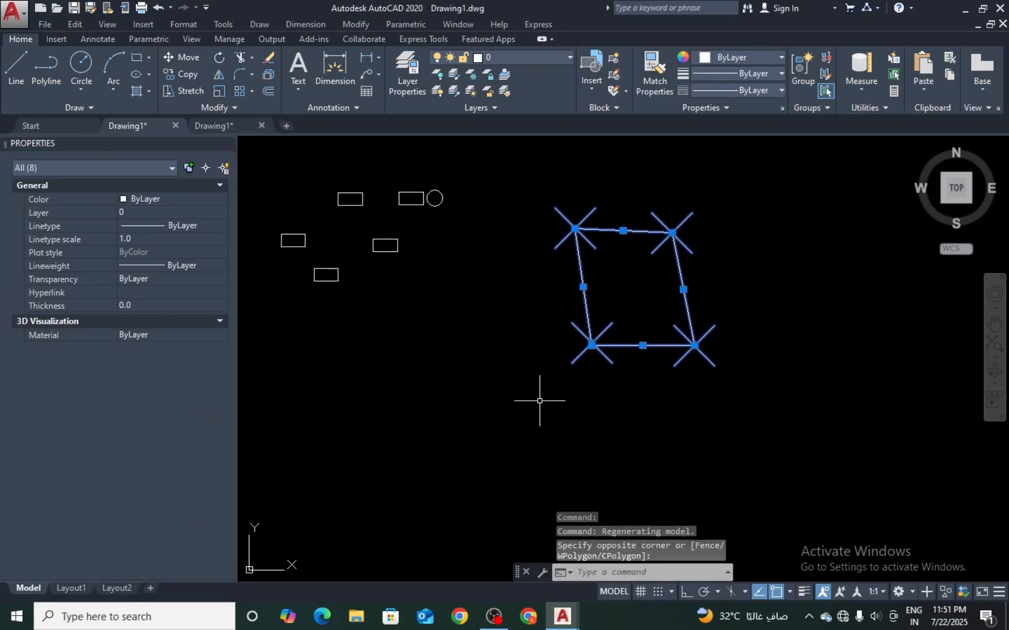
pyautogui.hotkey('ctrl', 'c')
# - Paste the copied quadrilateral and points into the second drawing at their original coordinates
pyautogui.click(234, 124)
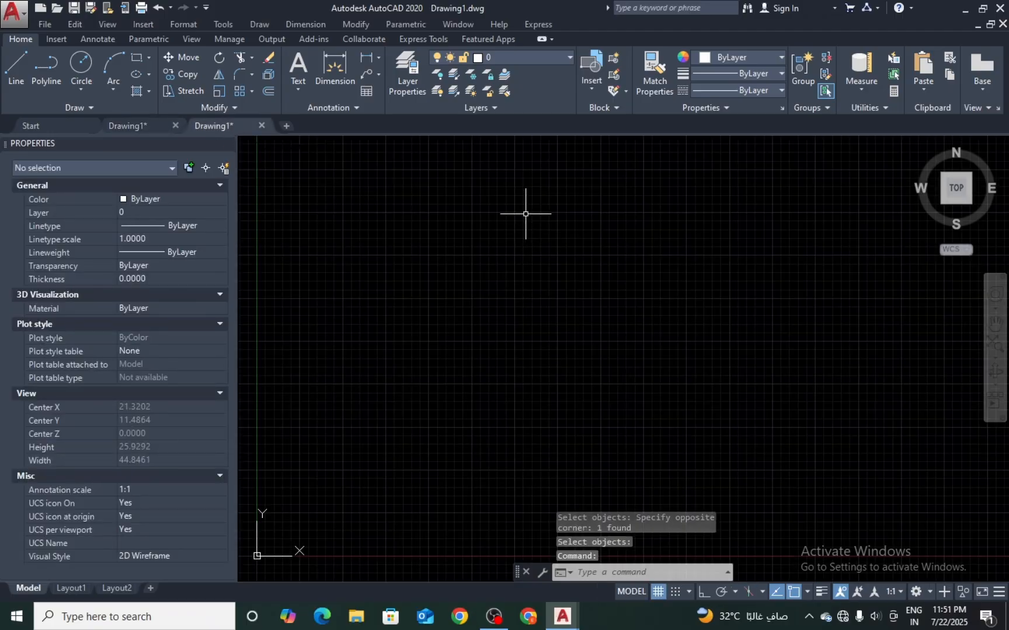
pyautogui.rightClick(525, 214)
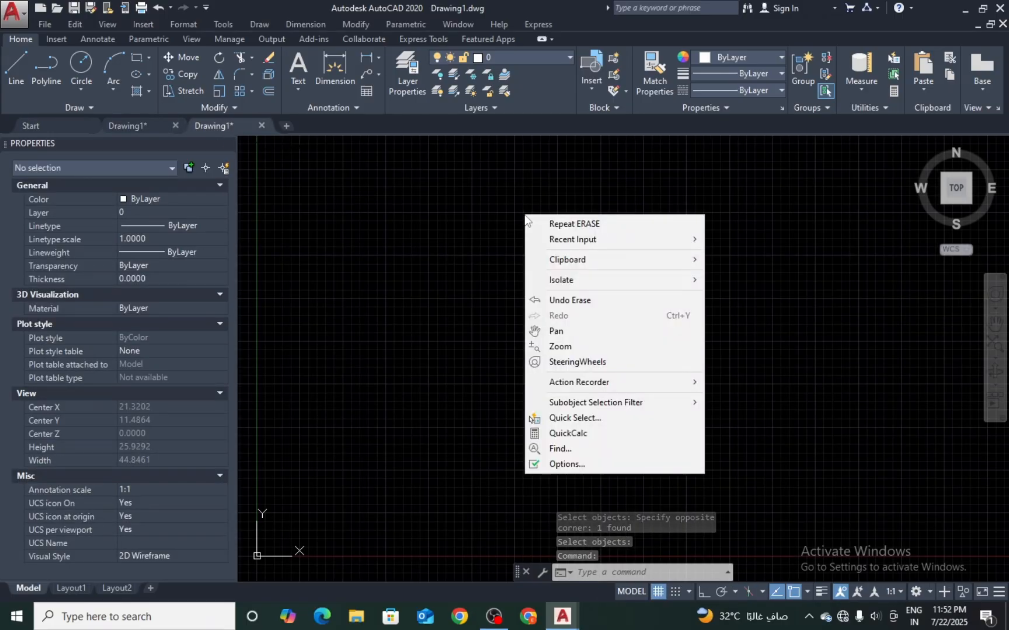
pyautogui.moveTo(634, 261)
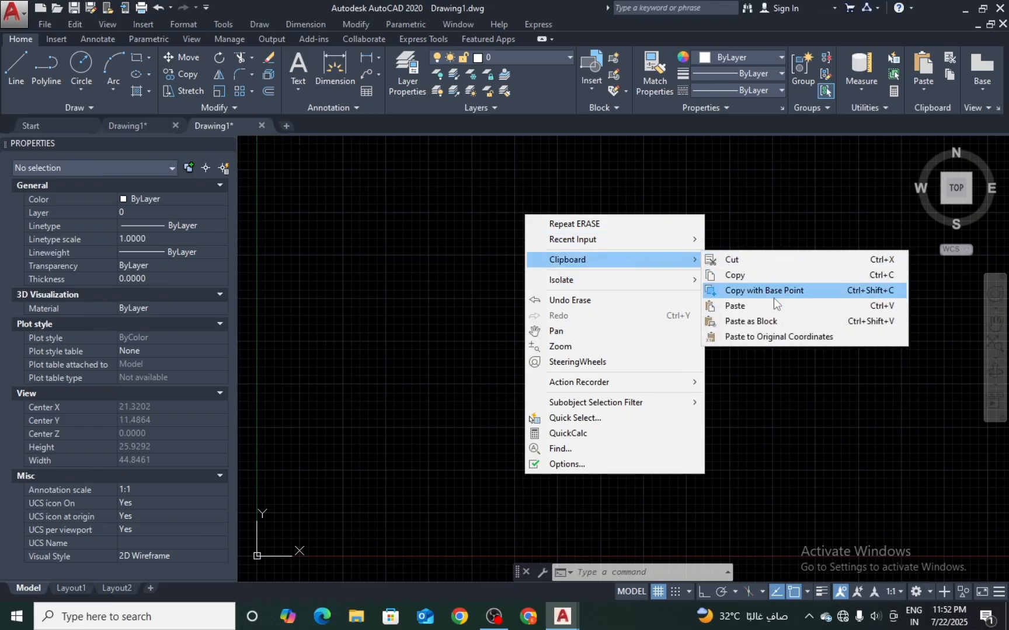
pyautogui.click(789, 339)
pyautogui.scroll(-20, 585, 286)
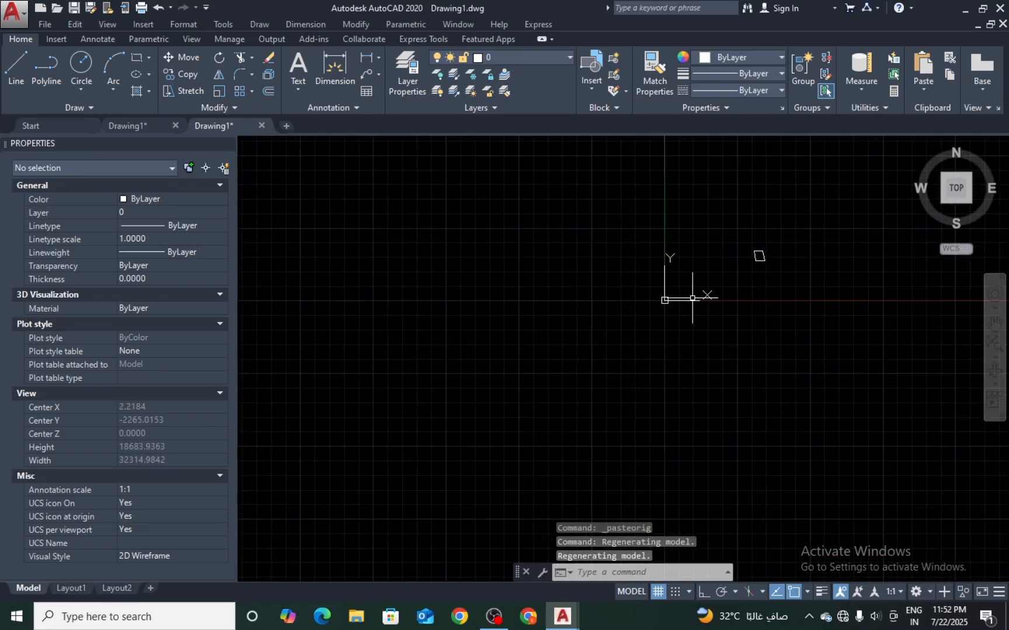
pyautogui.scroll(12, 692, 298)
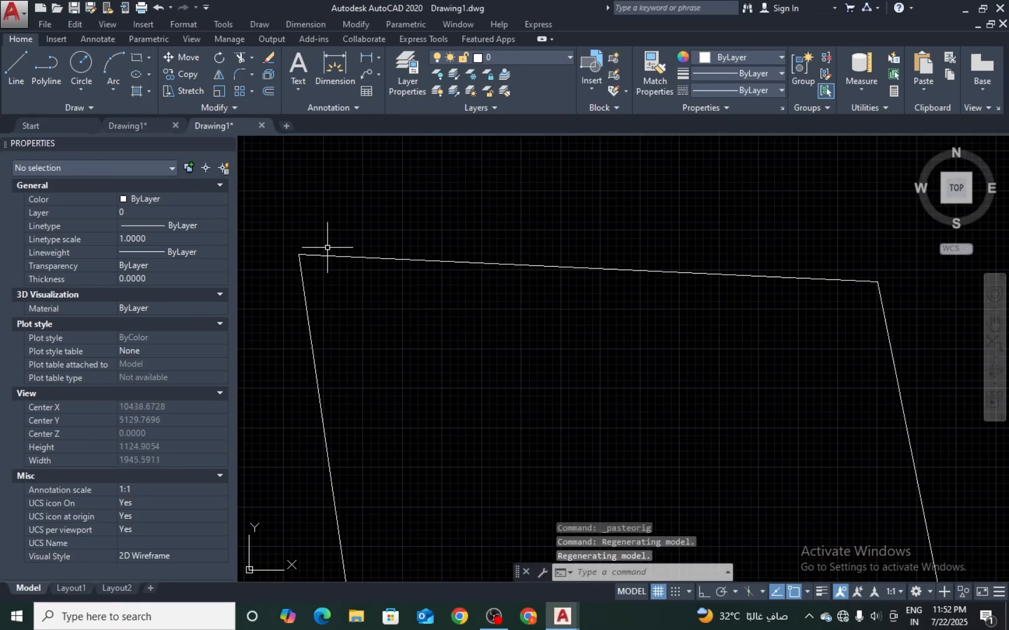
pyautogui.scroll(8, 315, 256)
pyautogui.moveTo(279, 264); pyautogui.dragTo(408, 280, button='middle')
pyautogui.write('c')
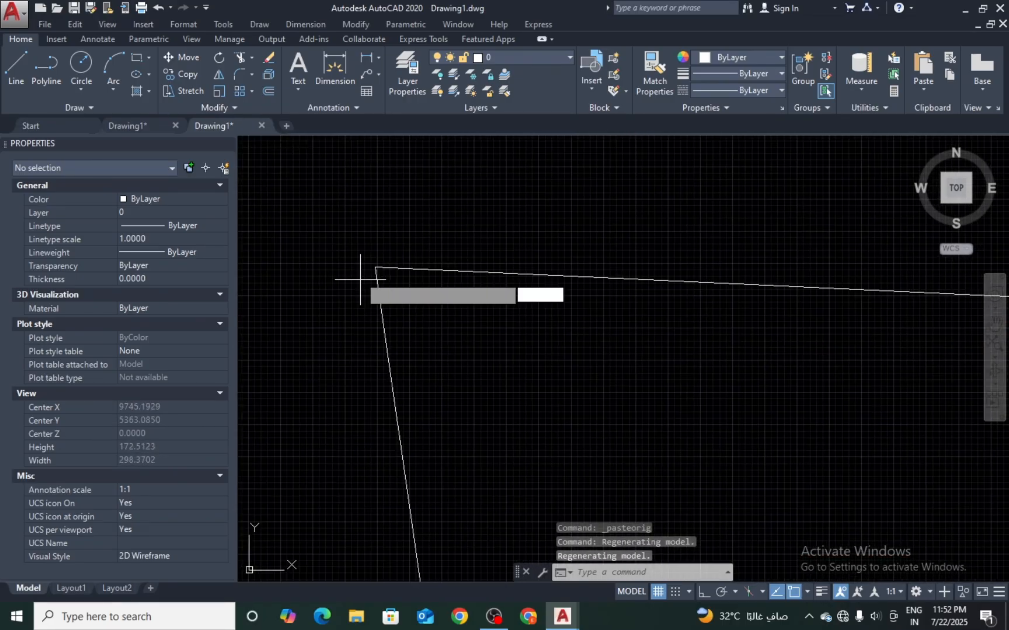
pyautogui.press('Return')
pyautogui.click(374, 267)
pyautogui.press('Escape')
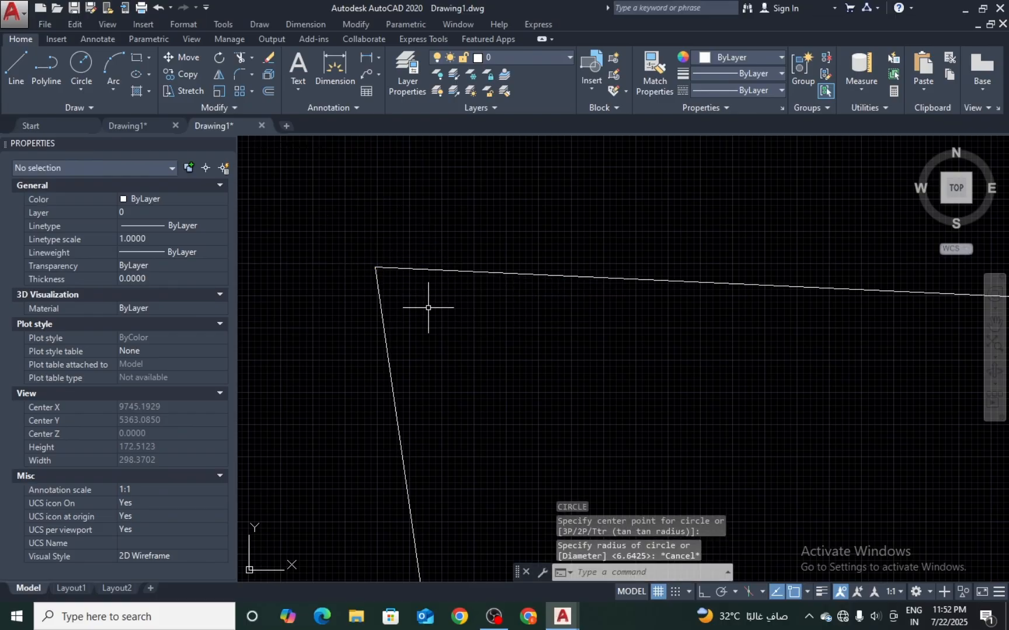
# - Place a point on the pasted quadrilateral's upper-left corner and regenerate the model
pyautogui.press('Return')
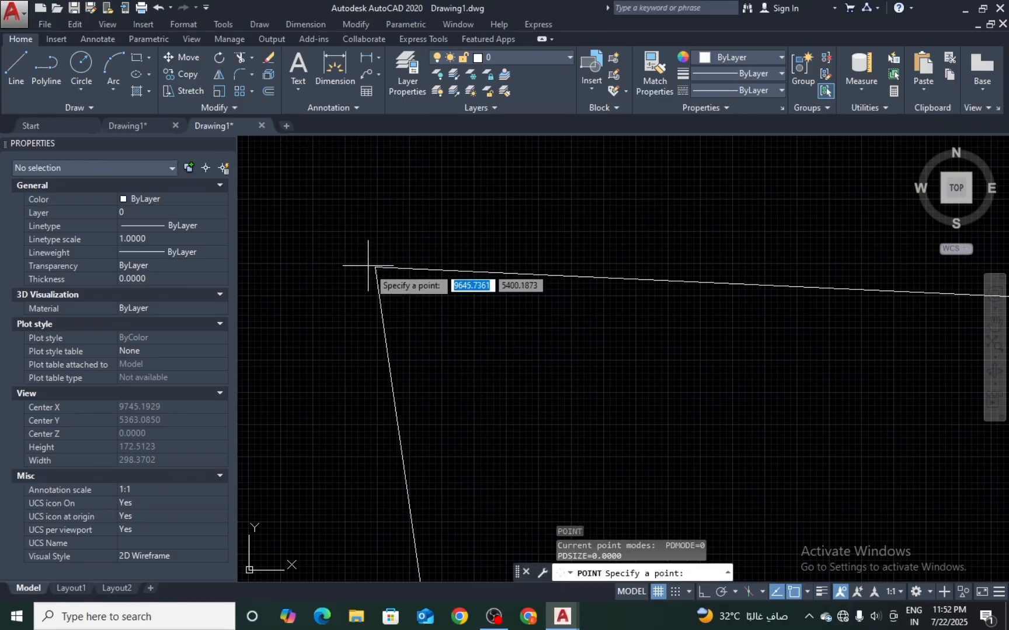
pyautogui.scroll(-2, 374, 279)
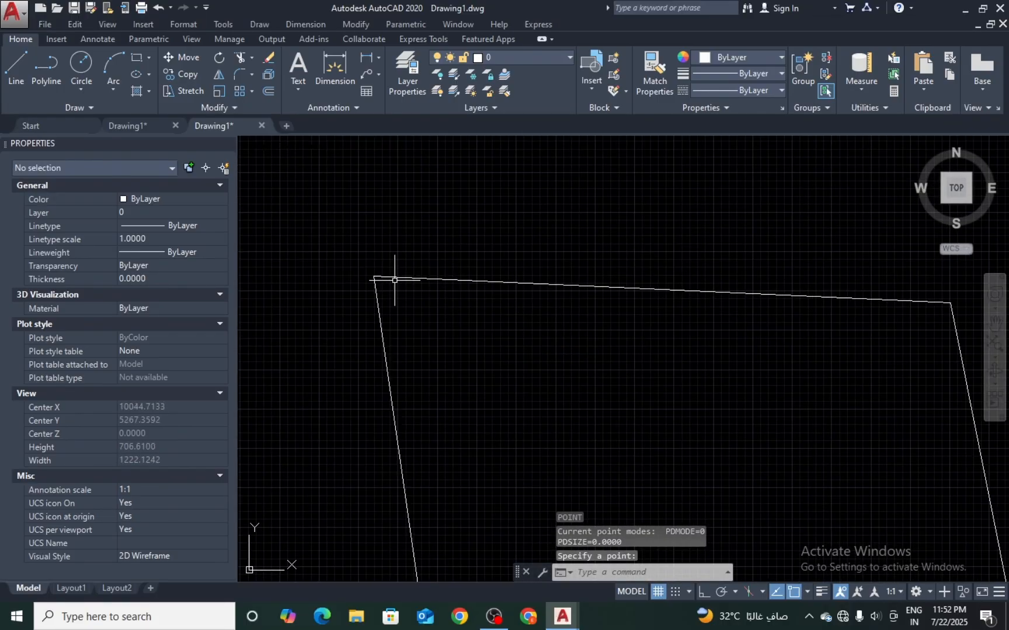
pyautogui.scroll(2, 375, 279)
pyautogui.write('re')
pyautogui.press('Return')
pyautogui.scroll(5, 372, 274)
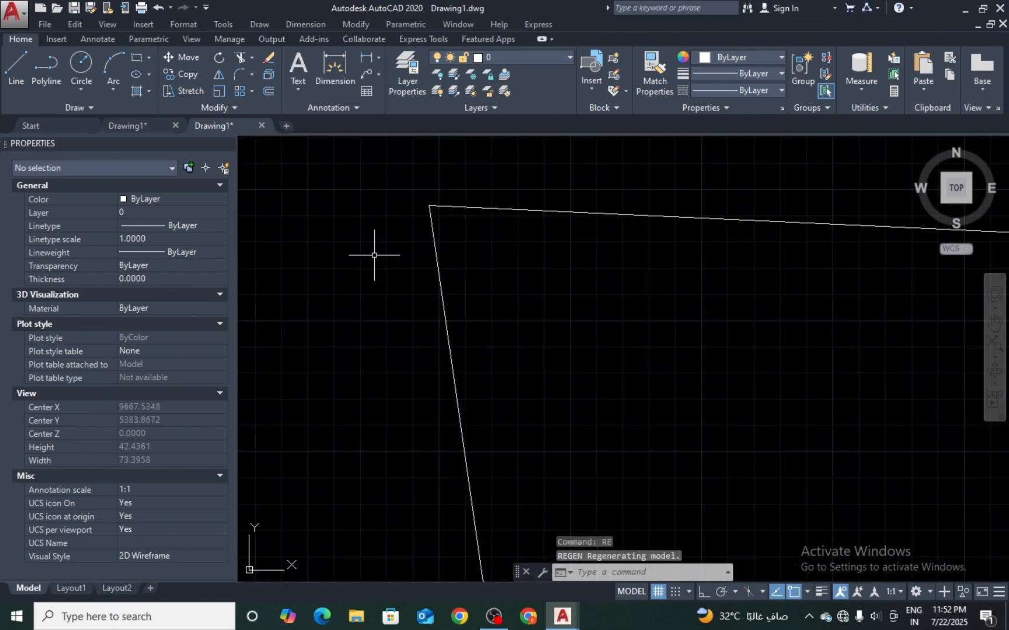
pyautogui.scroll(3, 442, 192)
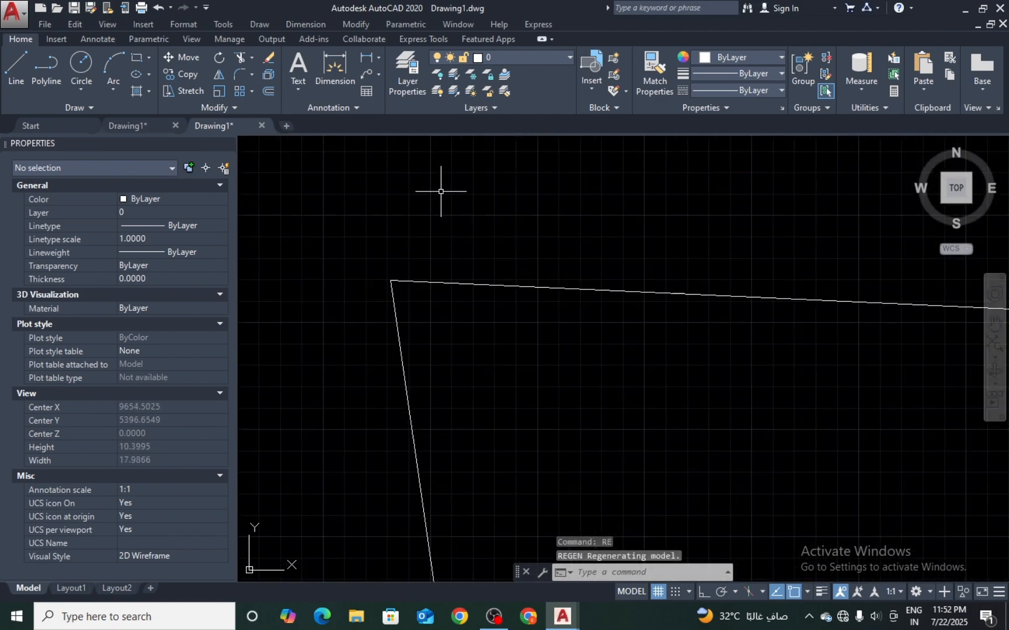
# - Set the second drawing's point style to a circle with an upright cross through it and regenerate the model
pyautogui.click(474, 220)
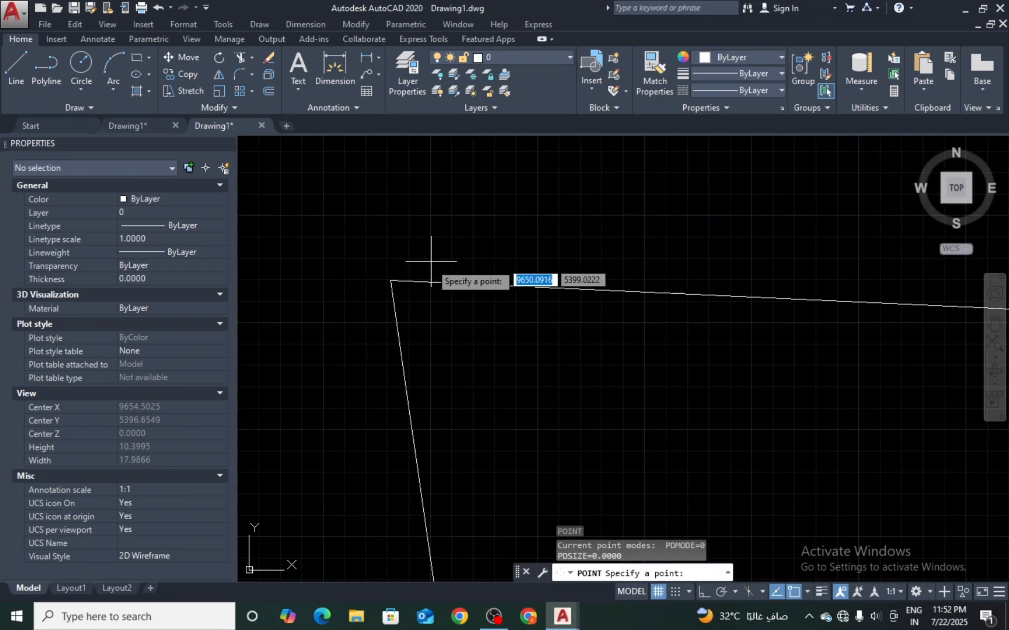
pyautogui.press('Escape')
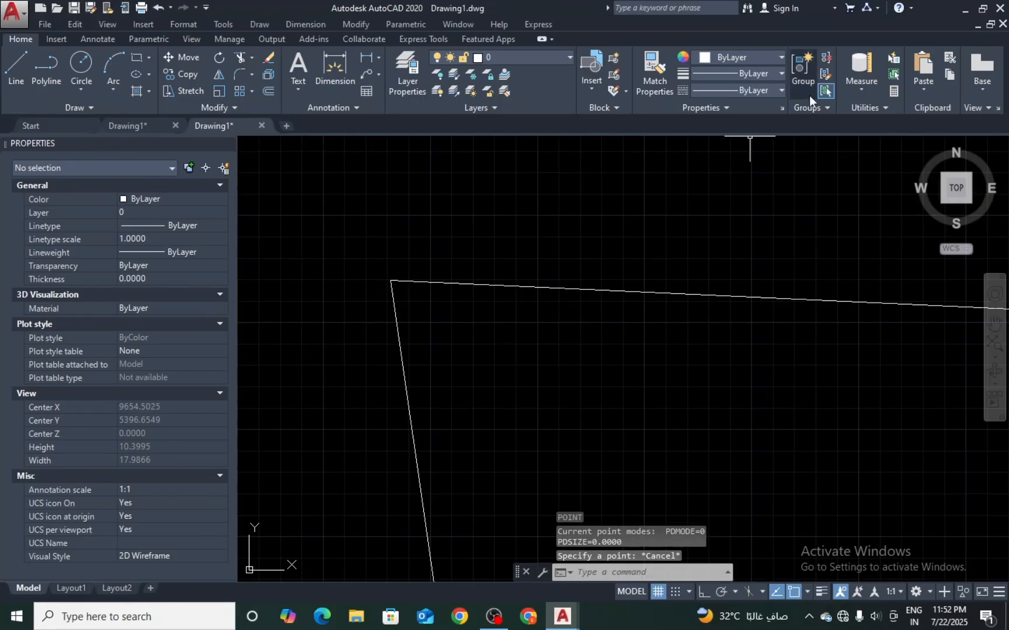
pyautogui.click(877, 112)
pyautogui.click(871, 143)
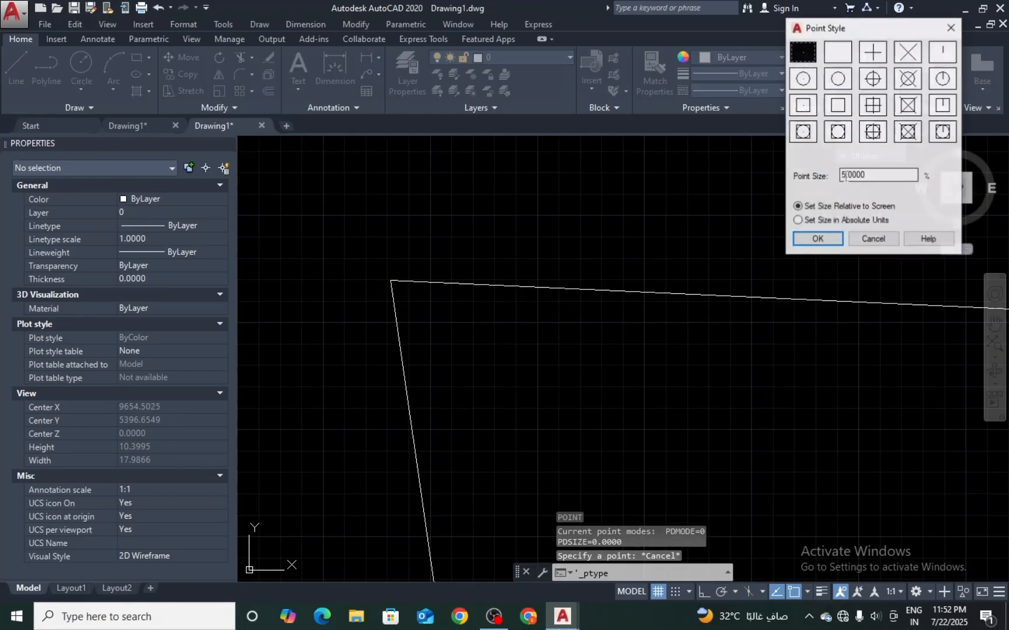
pyautogui.click(872, 78)
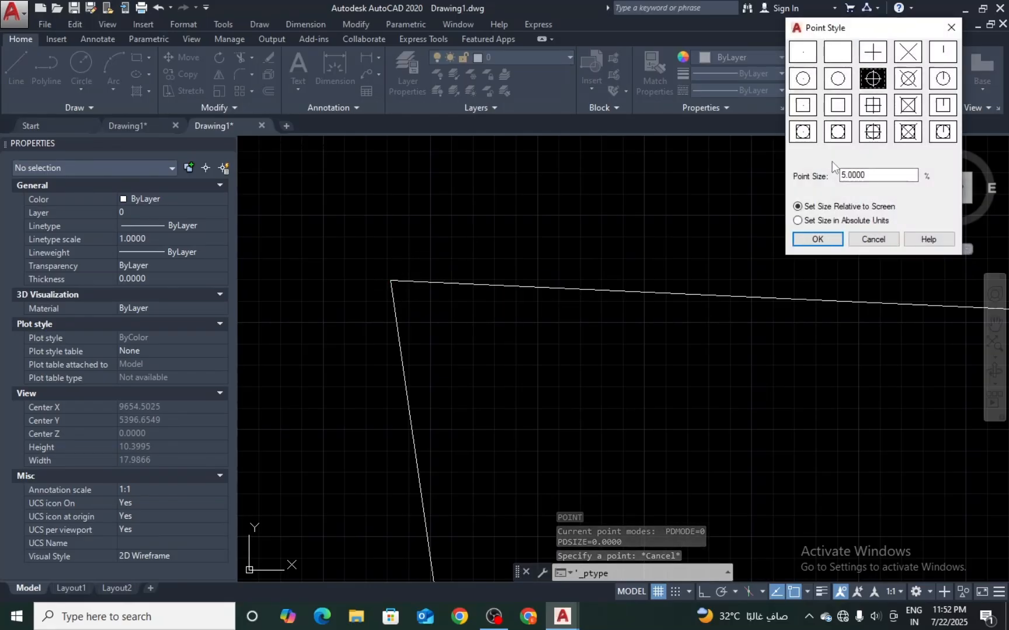
pyautogui.click(827, 238)
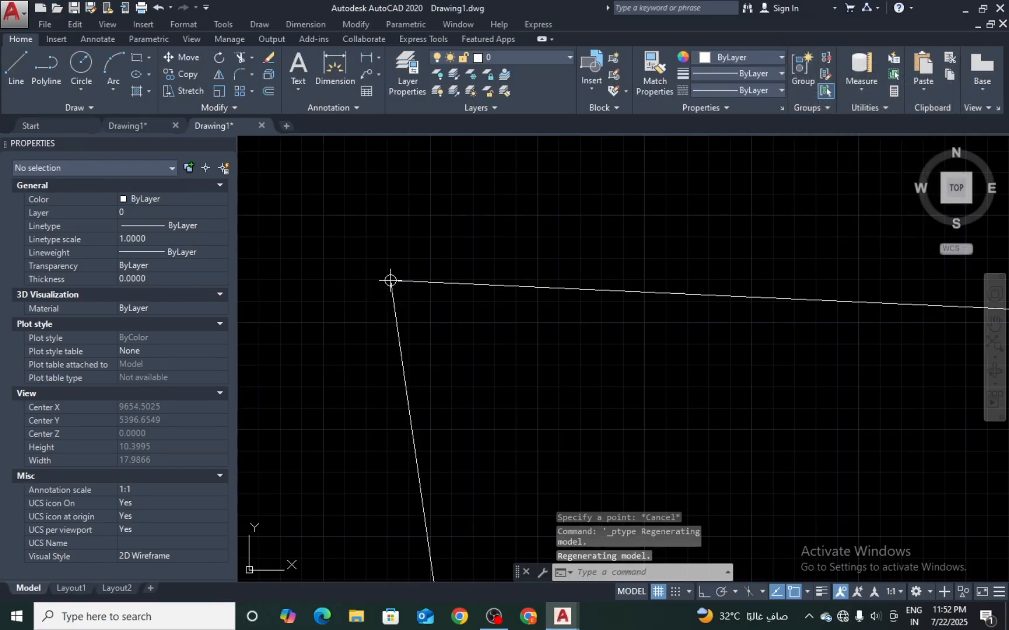
pyautogui.write('re')
pyautogui.press('Return')
pyautogui.scroll(10, 391, 278)
pyautogui.scroll(-10, 421, 234)
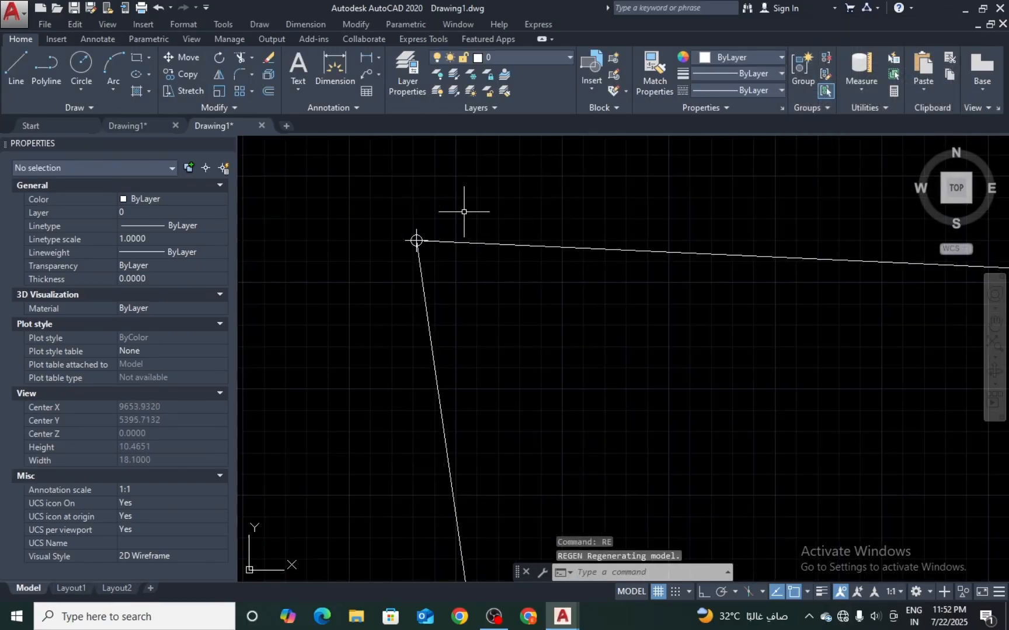
# - Place a point on the quadrilateral's lower-left corner
pyautogui.press('Return')
pyautogui.scroll(-3, 500, 212)
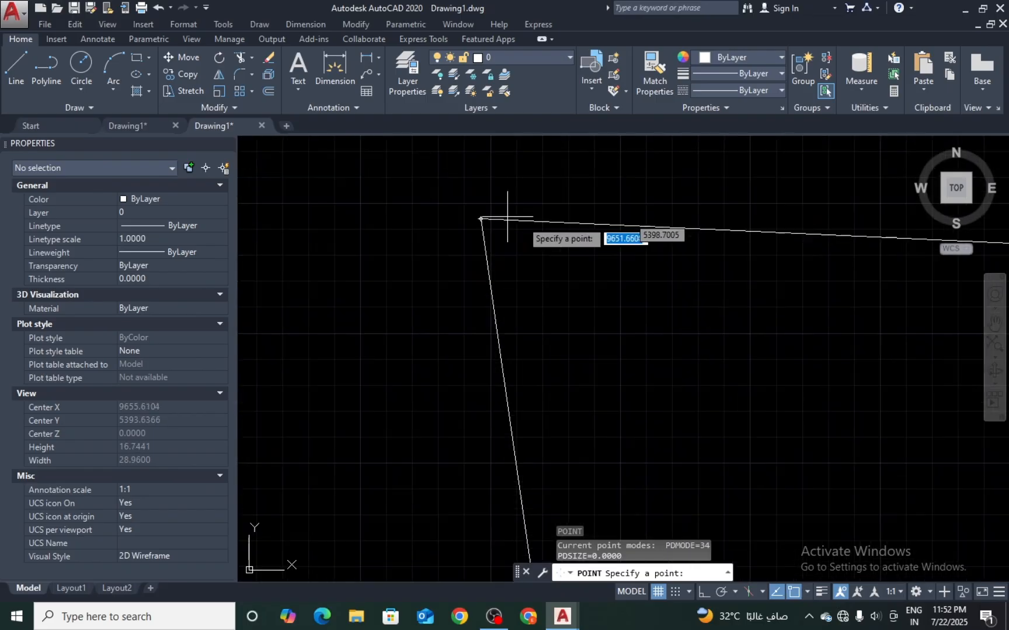
pyautogui.moveTo(790, 244); pyautogui.dragTo(362, 302, button='middle')
pyautogui.scroll(-4, 786, 345)
pyautogui.moveTo(870, 372); pyautogui.dragTo(422, 242, button='middle')
pyautogui.scroll(-5, 676, 226)
pyautogui.scroll(8, 732, 241)
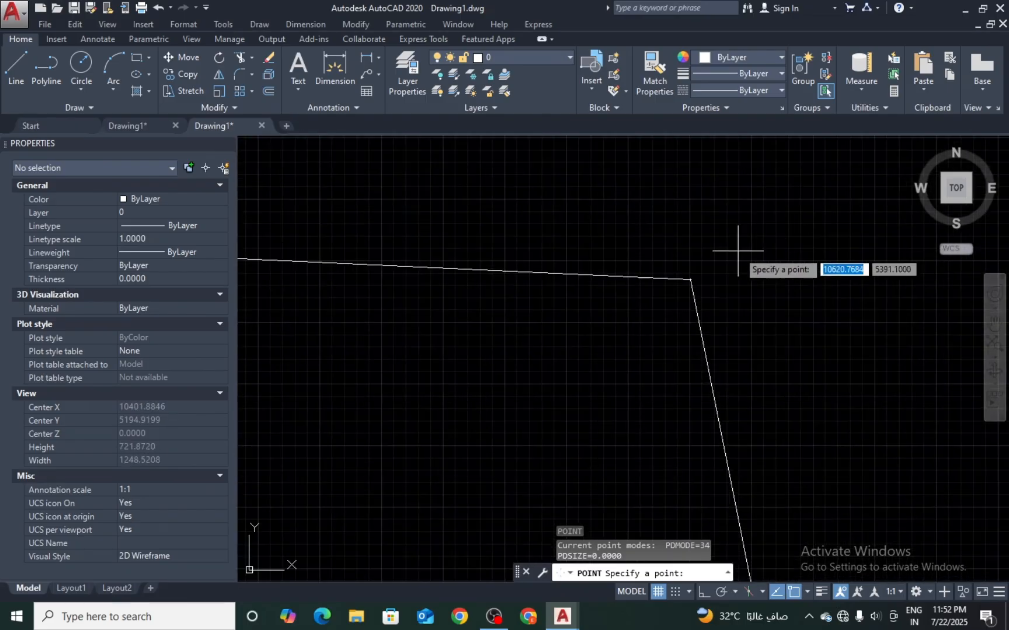
pyautogui.scroll(4, 688, 278)
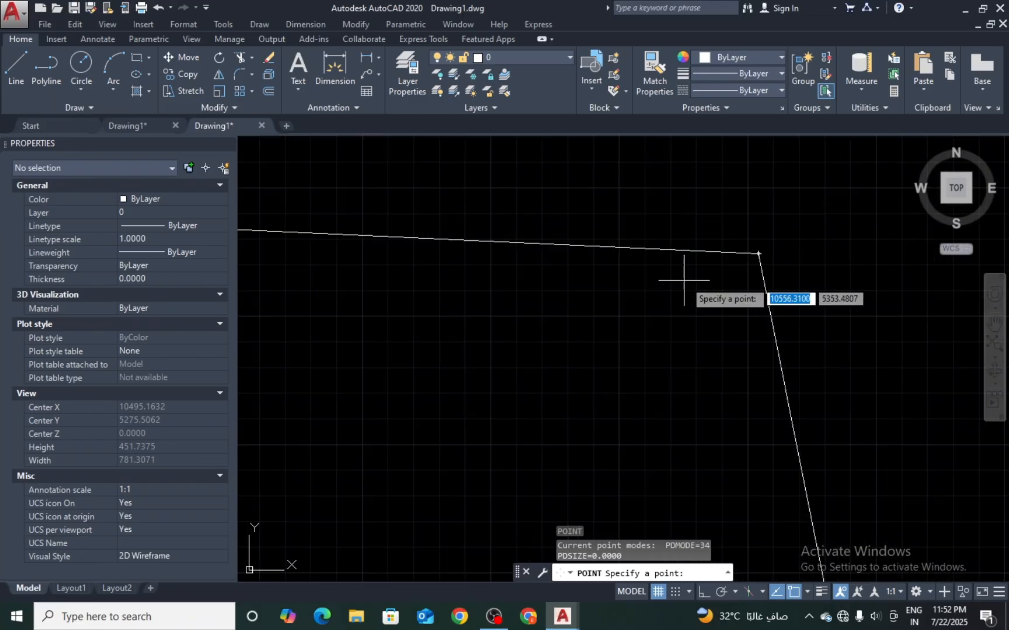
pyautogui.scroll(4, 726, 231)
pyautogui.scroll(-8, 727, 233)
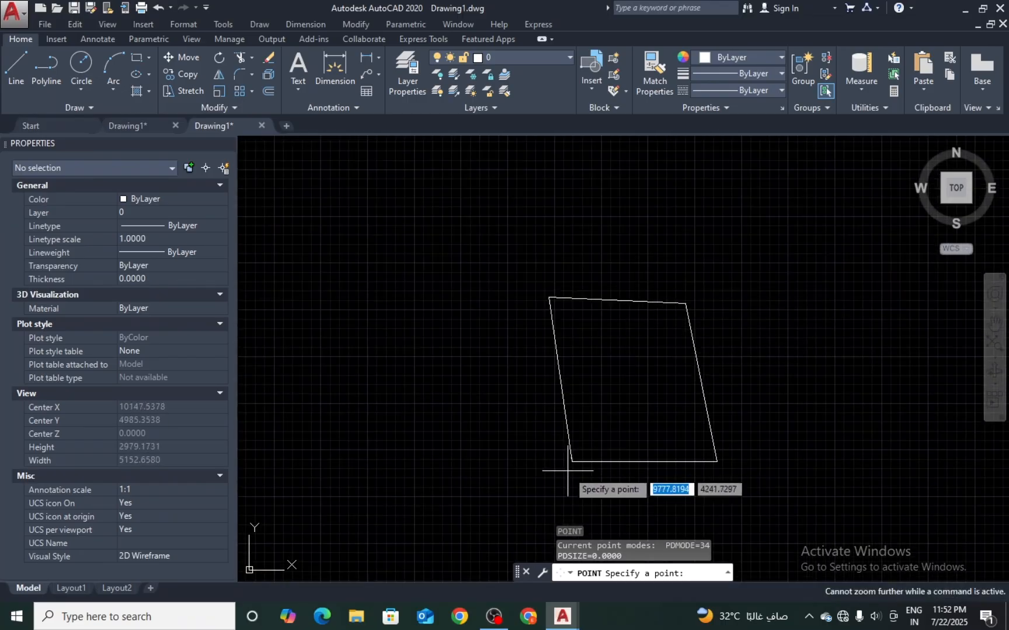
pyautogui.scroll(6, 552, 477)
pyautogui.scroll(5, 581, 299)
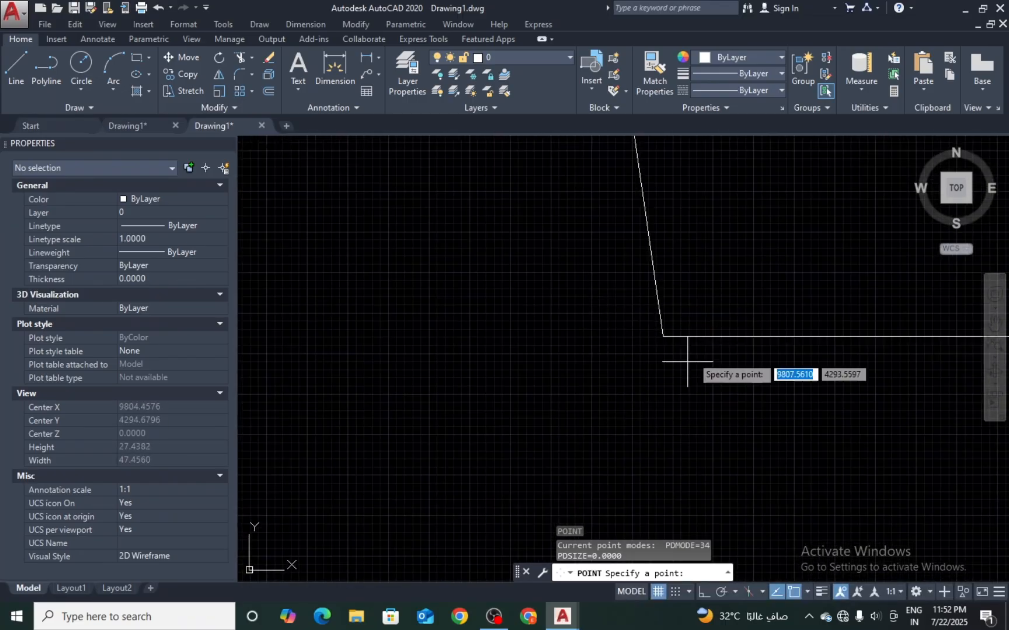
pyautogui.click(660, 337)
# - Place a point on the quadrilateral's lower-right corner and end the Point command
pyautogui.scroll(-5, 583, 330)
pyautogui.scroll(-10, 645, 300)
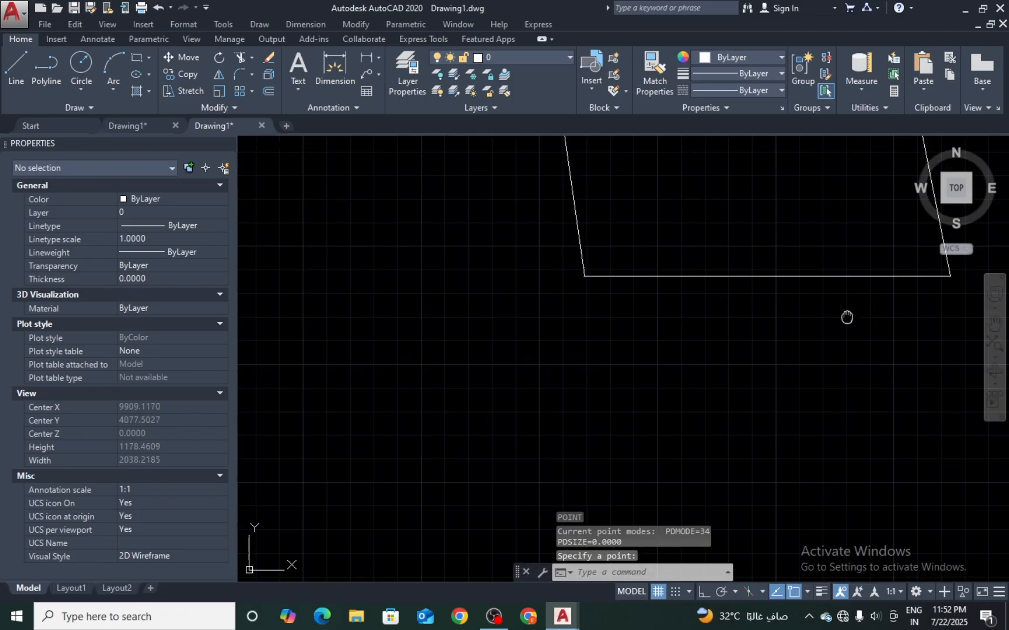
pyautogui.moveTo(847, 317); pyautogui.dragTo(649, 331, button='middle')
pyautogui.scroll(2, 689, 316)
pyautogui.press('Return')
pyautogui.click(790, 274)
pyautogui.press('Return')
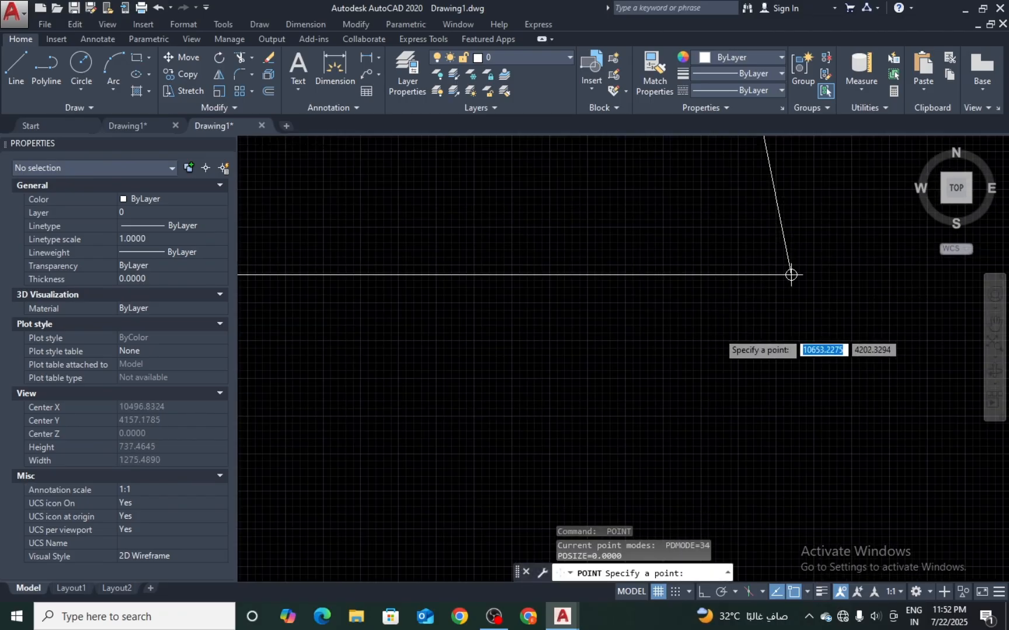
pyautogui.scroll(-6, 791, 275)
pyautogui.press('Escape')
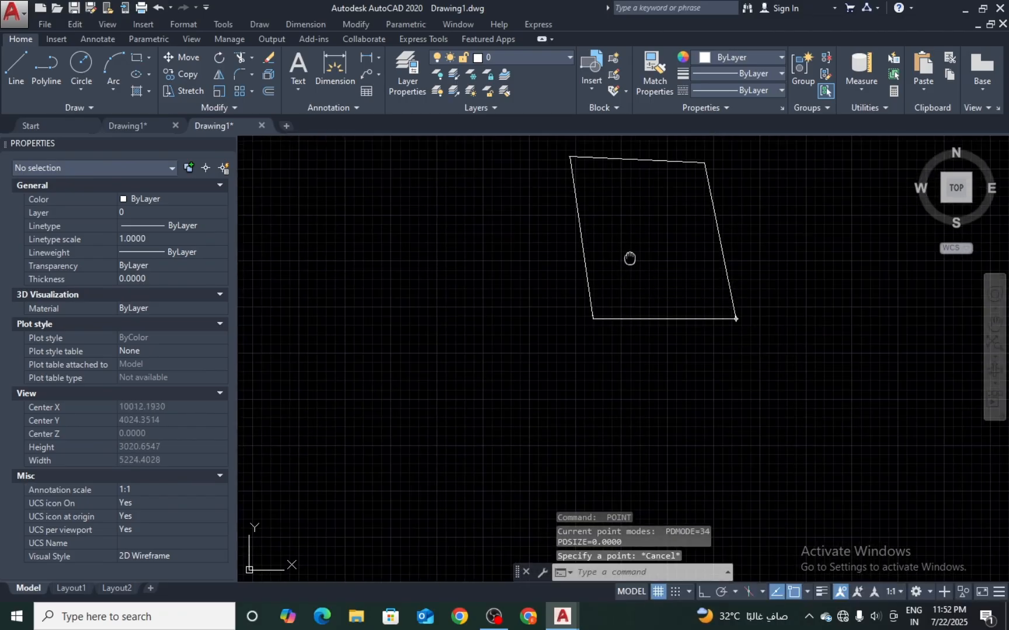
pyautogui.moveTo(629, 259); pyautogui.dragTo(582, 323, button='middle')
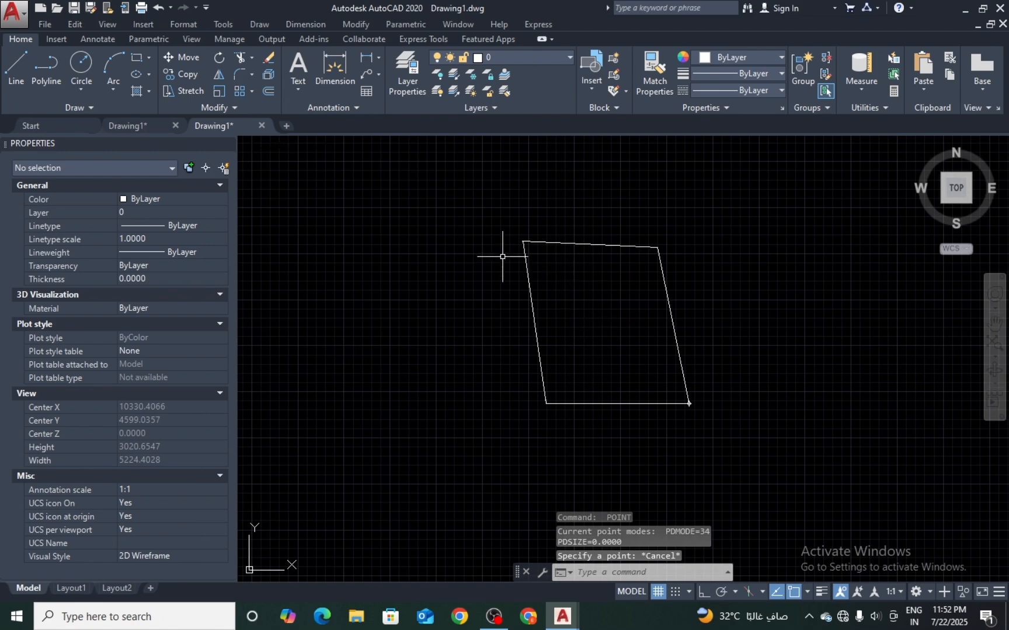
# - Switch to the first drawing and select the quadrilateral's upper-left corner point to view its position coordinates
pyautogui.click(138, 129)
pyautogui.scroll(6, 620, 239)
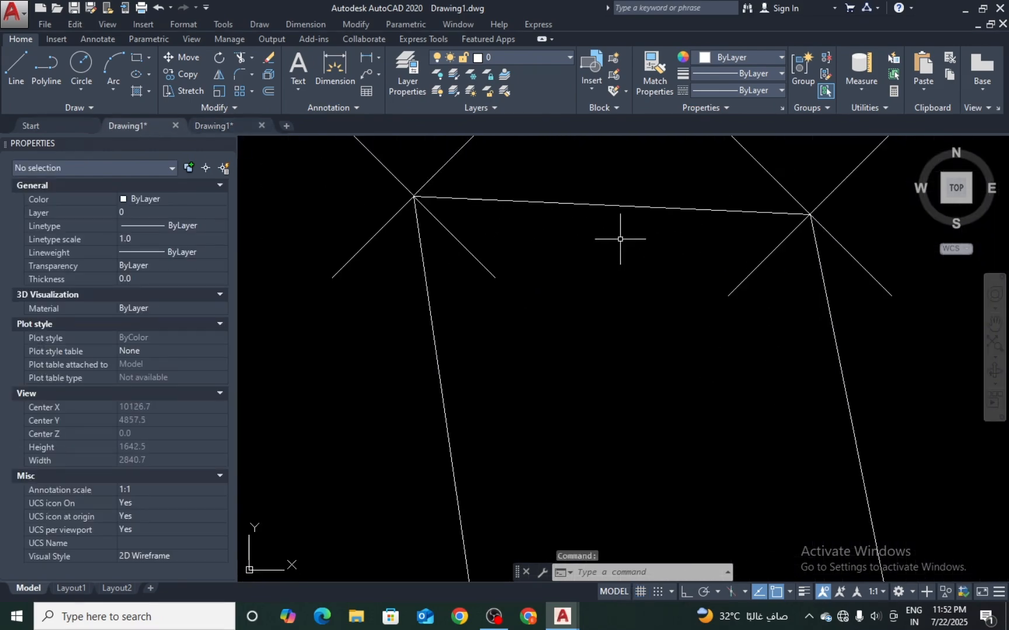
pyautogui.click(468, 225)
pyautogui.click(428, 247)
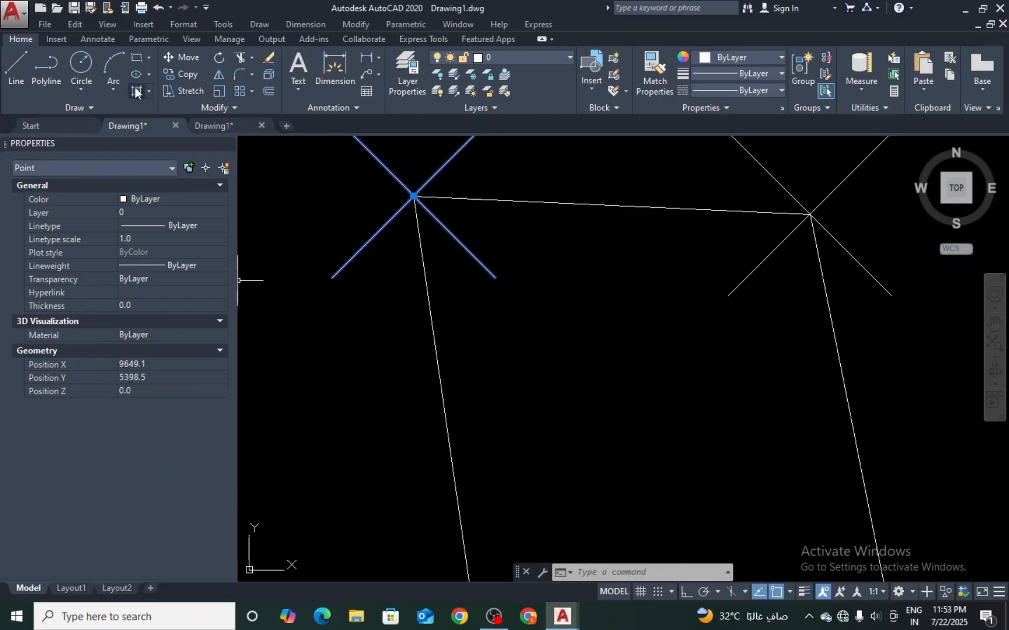
# - Return to the second drawing and select the points at the quadrilateral's upper-left corner to compare their coordinates
pyautogui.click(228, 126)
pyautogui.scroll(5, 467, 243)
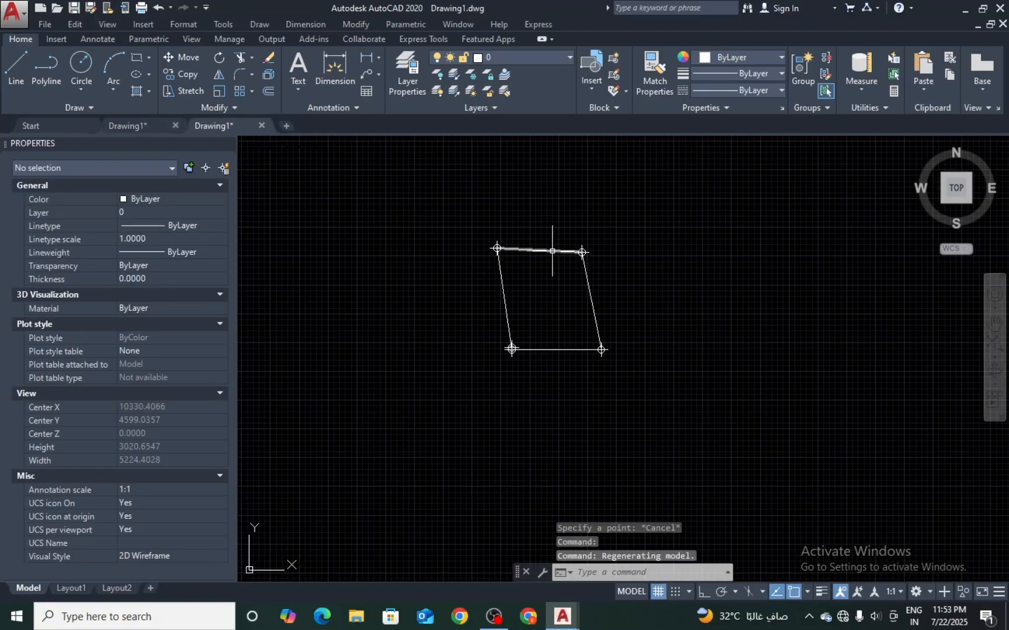
pyautogui.click(440, 223)
pyautogui.click(408, 237)
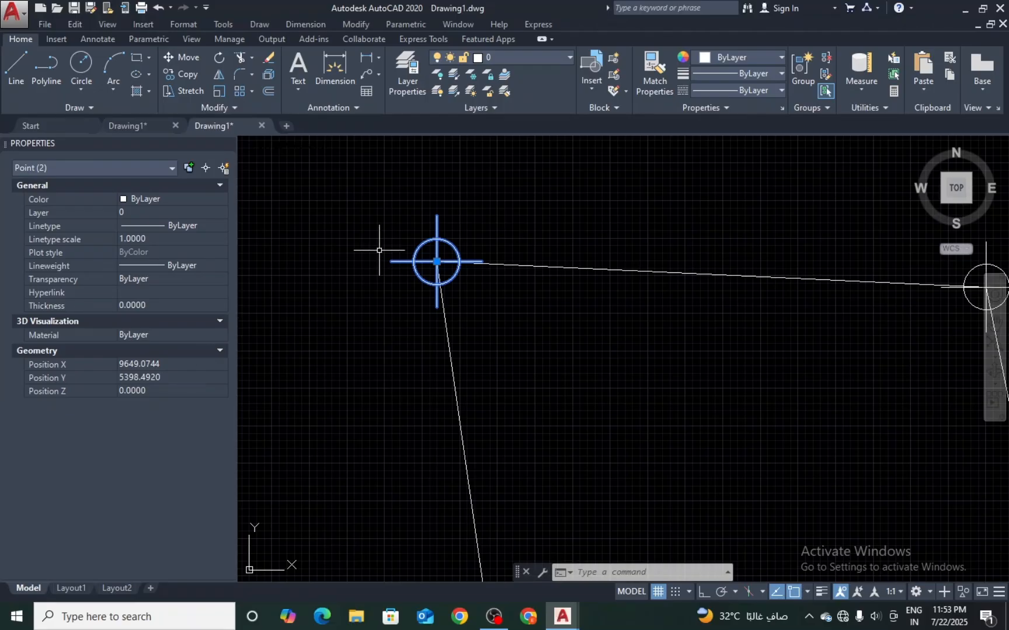
pyautogui.scroll(-10, 382, 248)
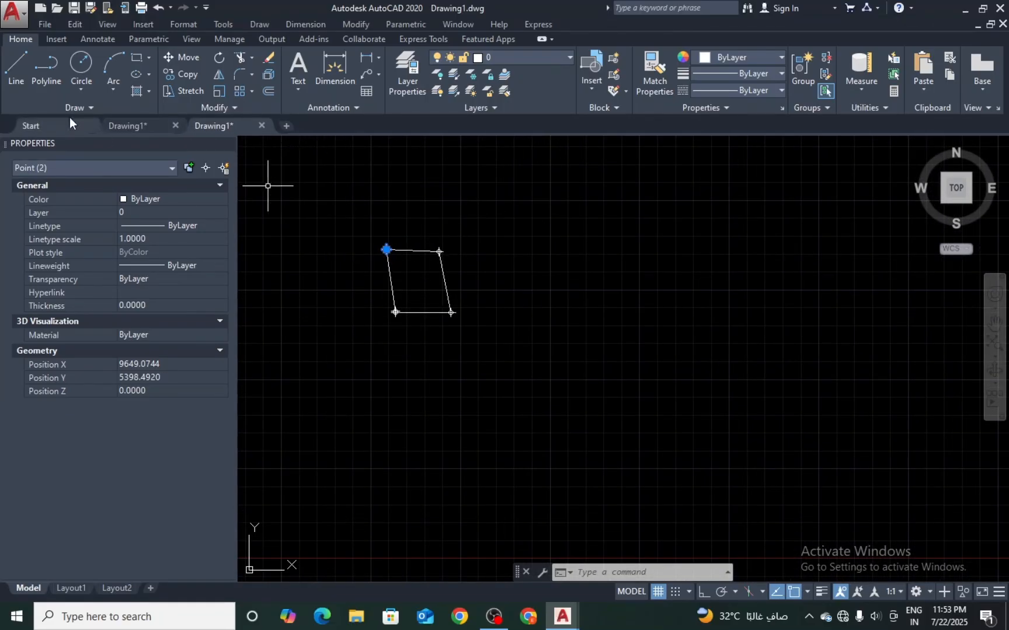
# - Compare the quadrilateral and its corner points in the first drawing with those in the second drawing
pyautogui.click(139, 127)
pyautogui.scroll(-8, 525, 255)
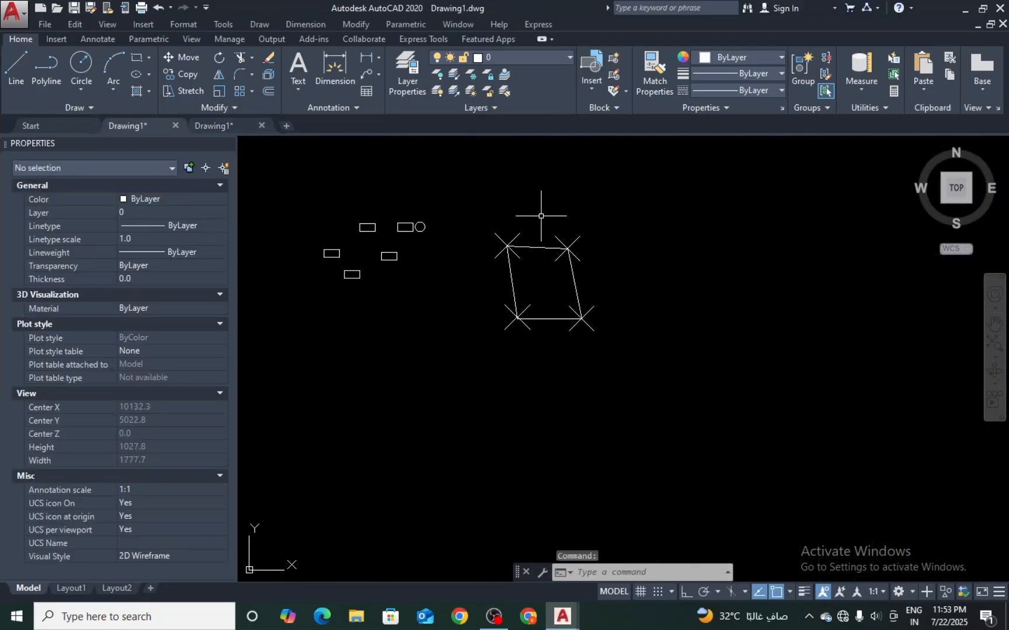
pyautogui.click(225, 125)
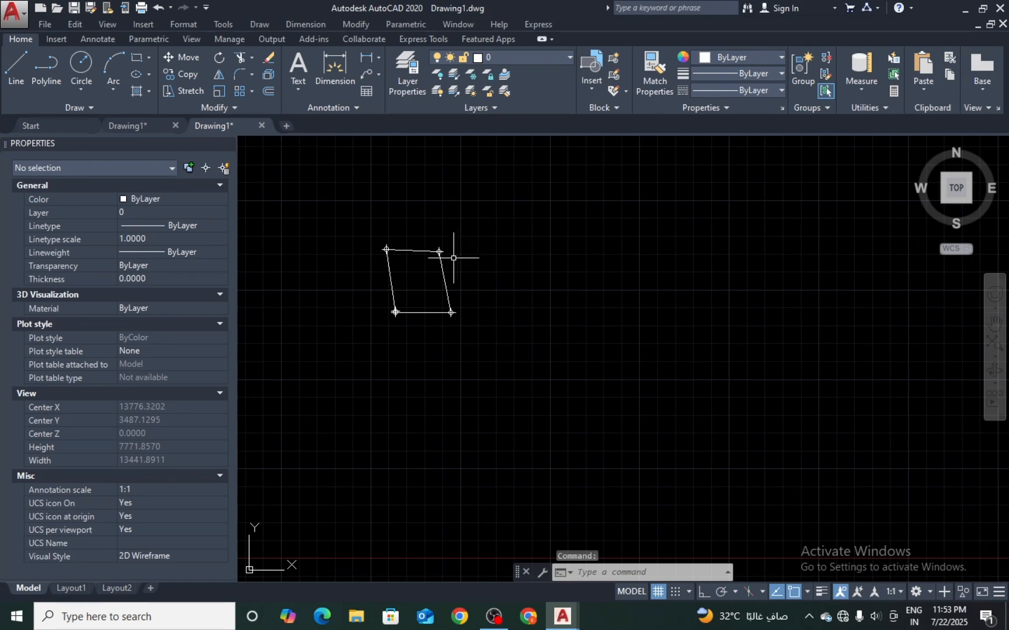
# - In the first drawing, draw two connected lines from the quadrilateral's upper-right corner: one sloping up to the right, one vertical with Ortho on
pyautogui.click(139, 126)
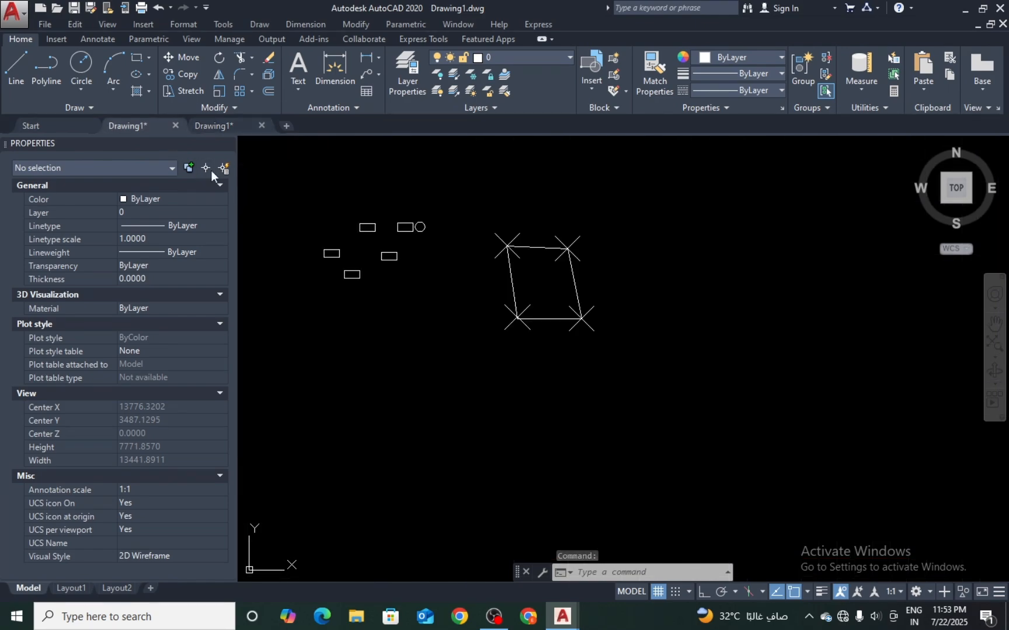
pyautogui.scroll(8, 574, 238)
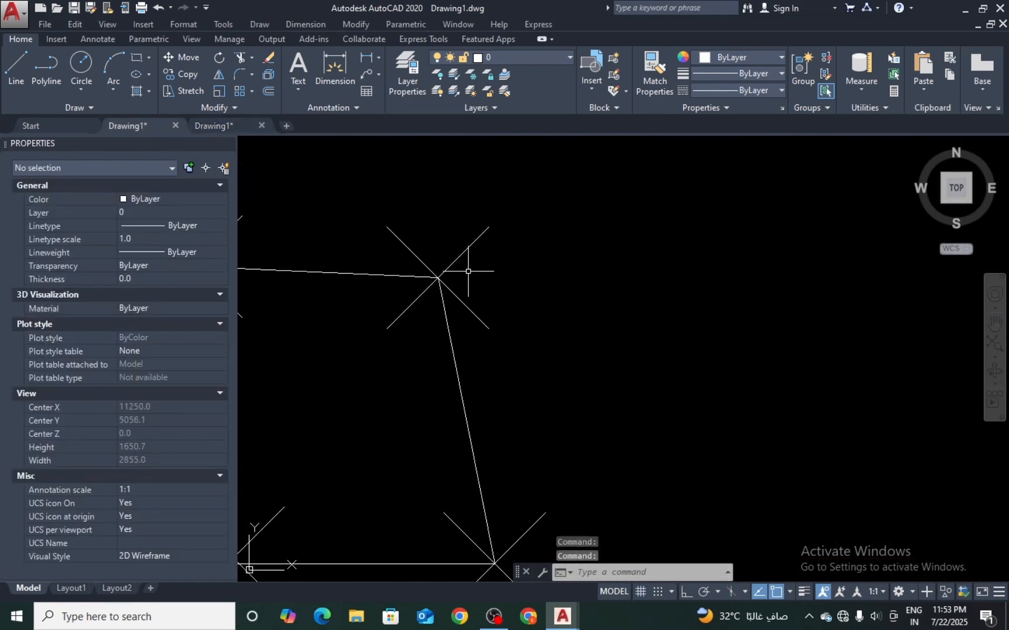
pyautogui.write('l')
pyautogui.press('Return')
pyautogui.click(438, 278)
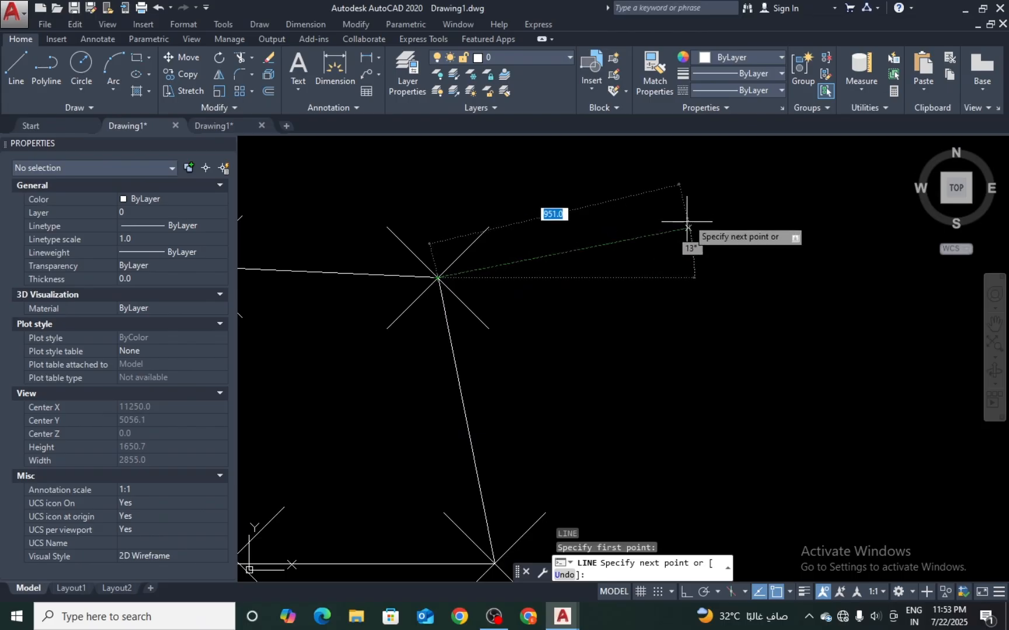
pyautogui.scroll(-5, 687, 222)
pyautogui.scroll(7, 698, 210)
pyautogui.click(597, 226)
pyautogui.scroll(-10, 642, 226)
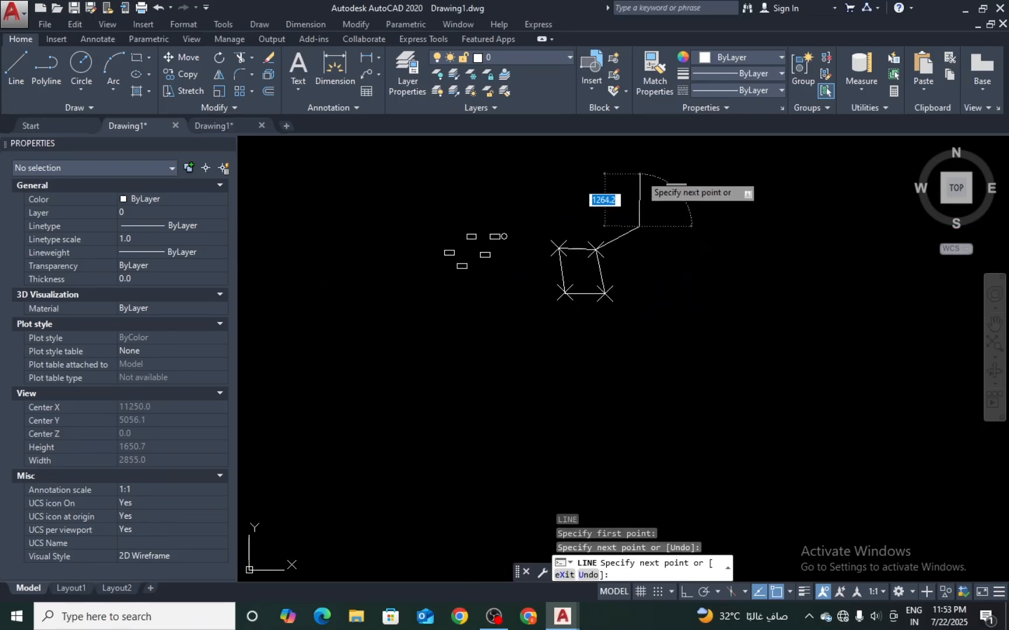
pyautogui.press('F8')
pyautogui.click(639, 174)
pyautogui.press('Escape')
pyautogui.click(630, 222)
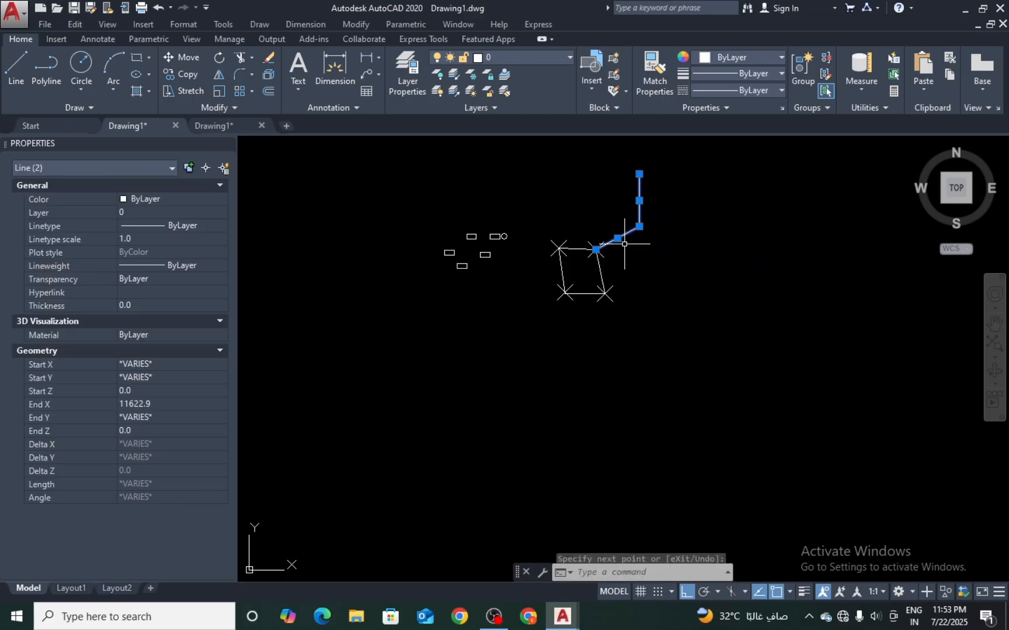
pyautogui.scroll(5, 605, 250)
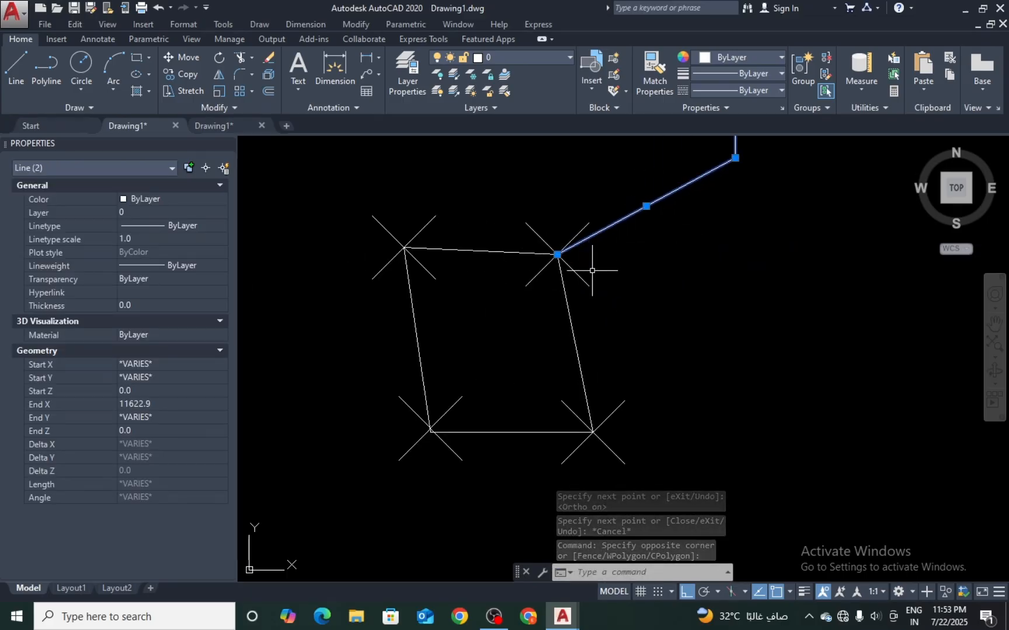
pyautogui.press('Escape')
pyautogui.click(219, 128)
pyautogui.click(125, 126)
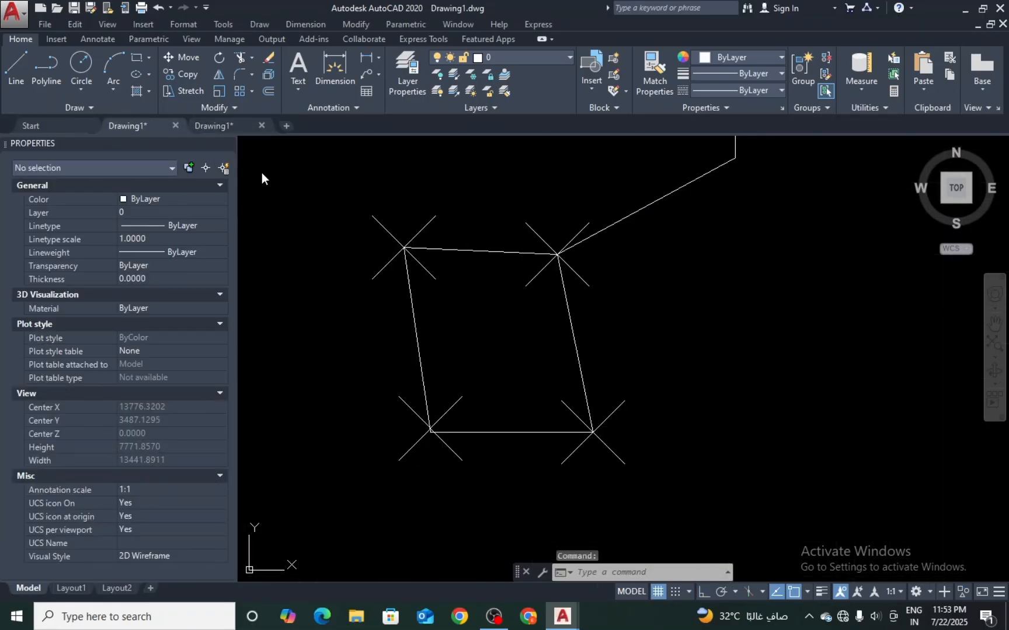
pyautogui.moveTo(776, 178); pyautogui.dragTo(741, 240, button='middle')
pyautogui.click(759, 198)
pyautogui.click(638, 285)
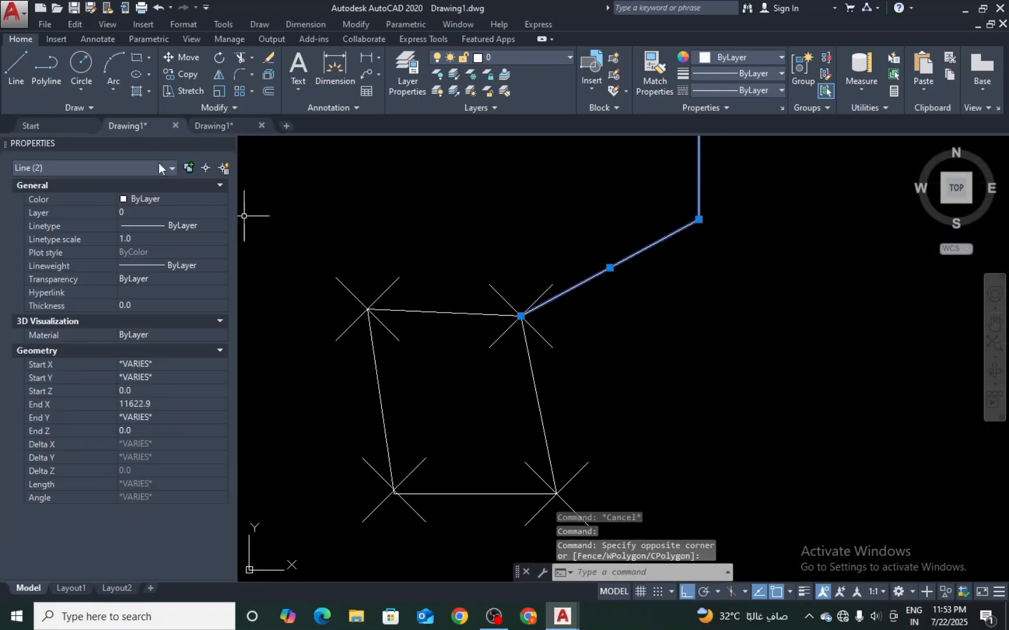
pyautogui.click(213, 127)
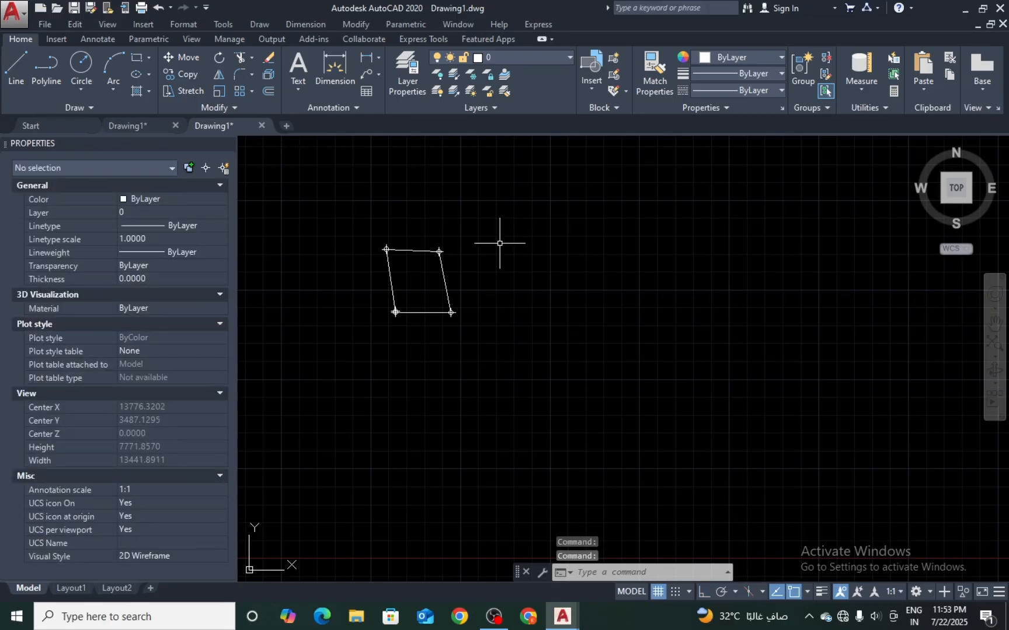
pyautogui.hotkey('ctrl', 'v')
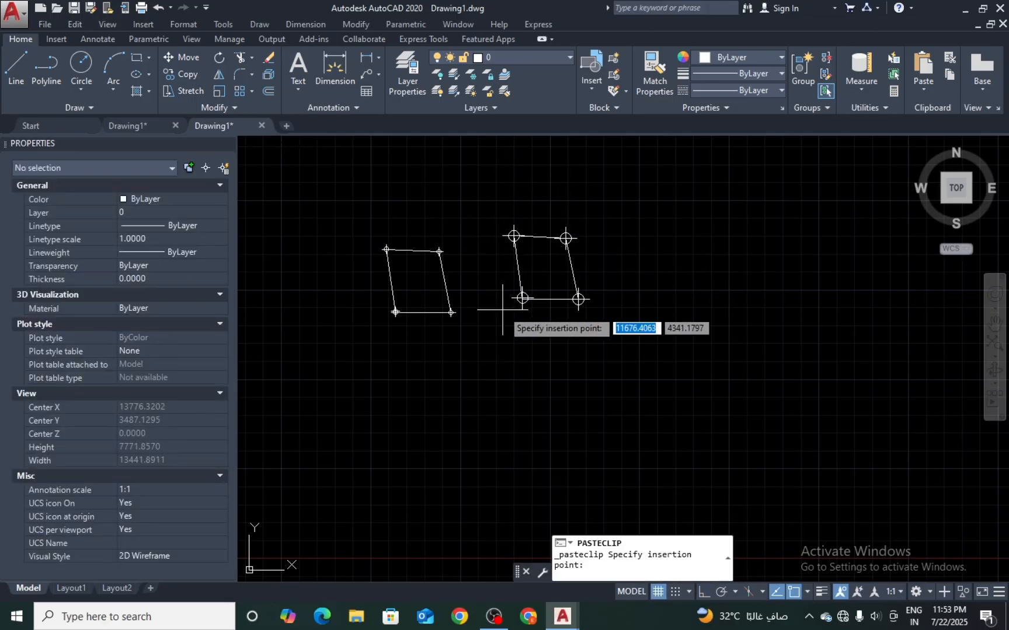
pyautogui.click(137, 123)
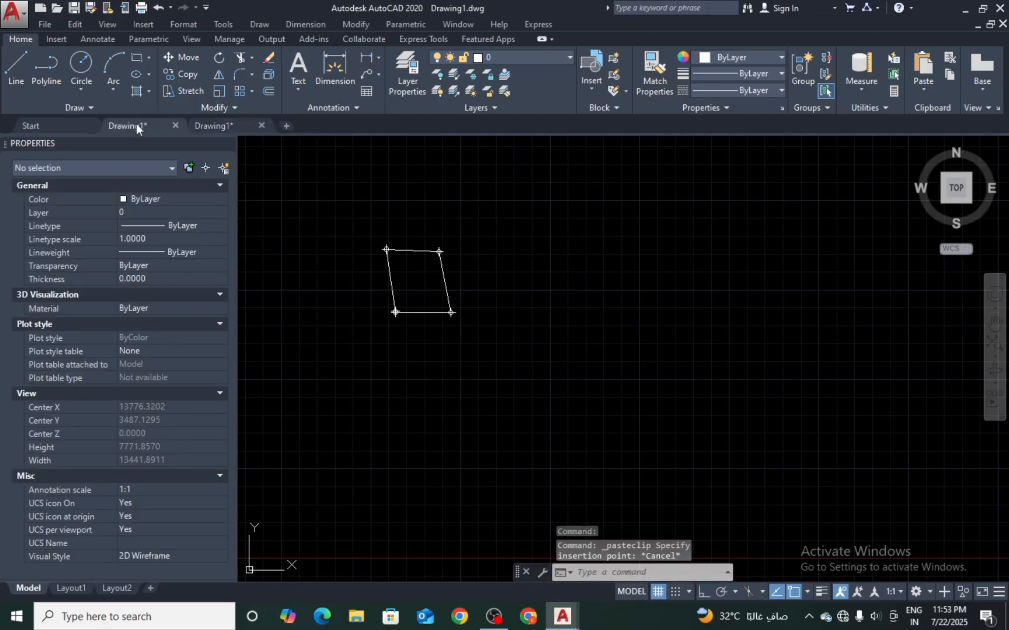
# - Copy the two connected lines and try a regular paste into the second drawing, cancelling at the insertion point
pyautogui.click(827, 194)
pyautogui.click(667, 309)
pyautogui.hotkey('ctrl', 'c')
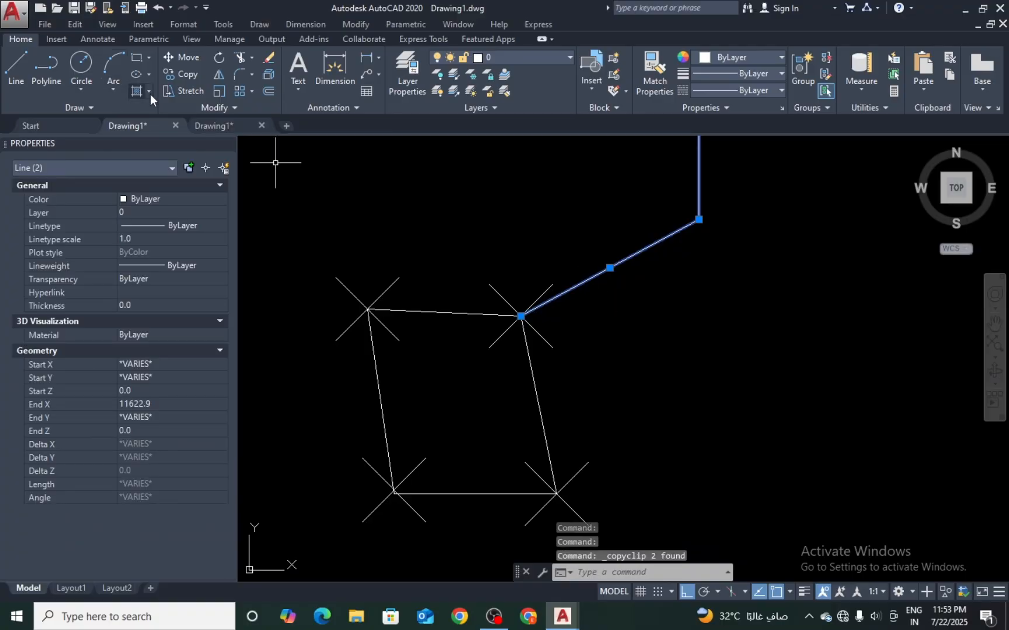
pyautogui.click(227, 127)
pyautogui.hotkey('ctrl', 'v')
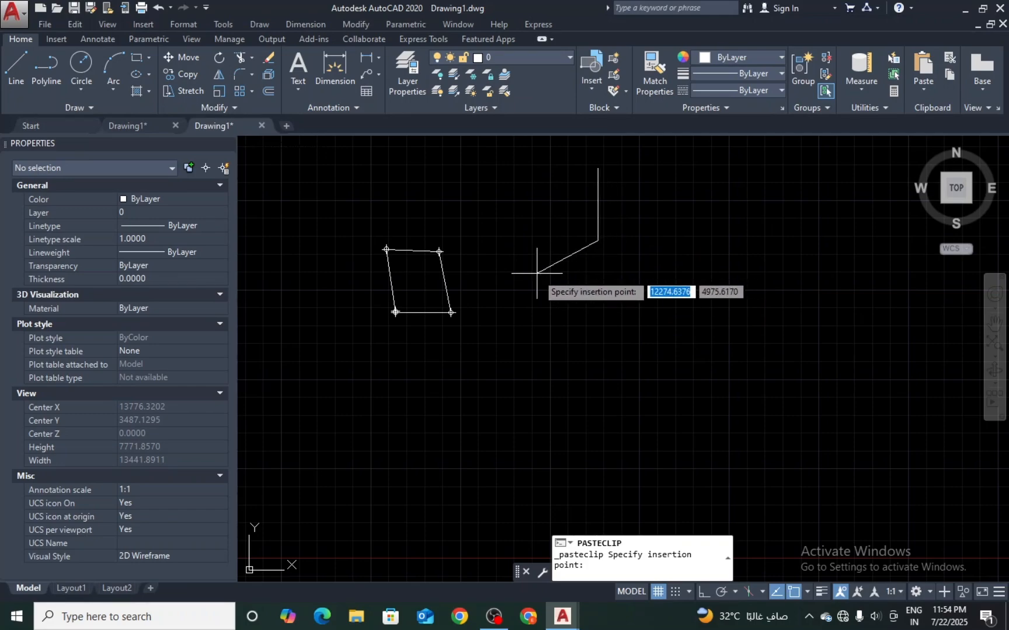
pyautogui.press('Escape')
# - Copy the two connected lines at the quadrilateral's upper-right corner in the first drawing to the clipboard
pyautogui.click(158, 126)
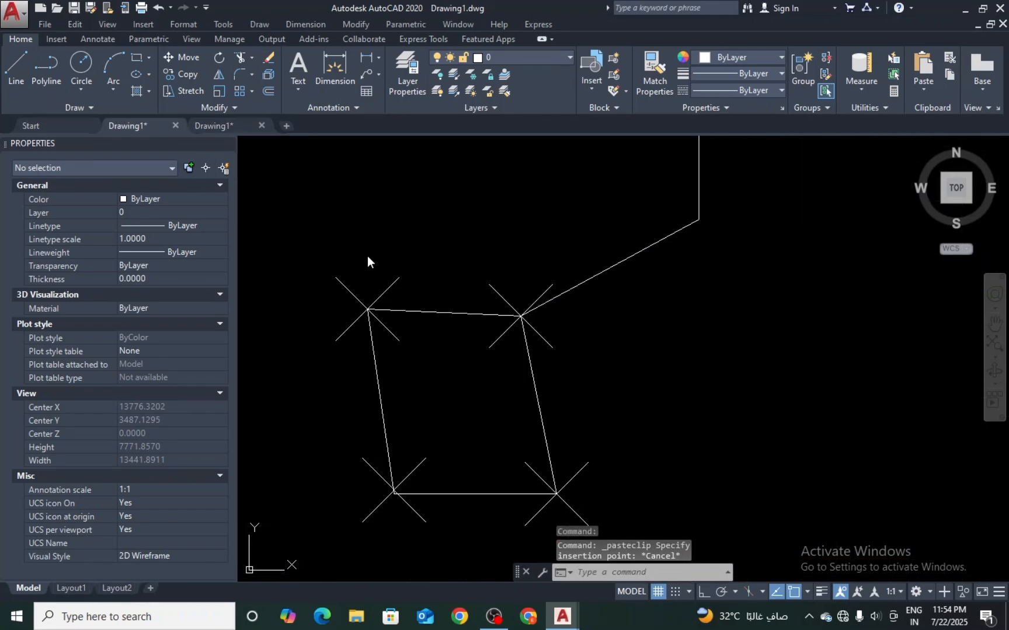
pyautogui.scroll(-4, 518, 255)
pyautogui.click(634, 211)
pyautogui.click(572, 256)
pyautogui.hotkey('ctrl', 'c')
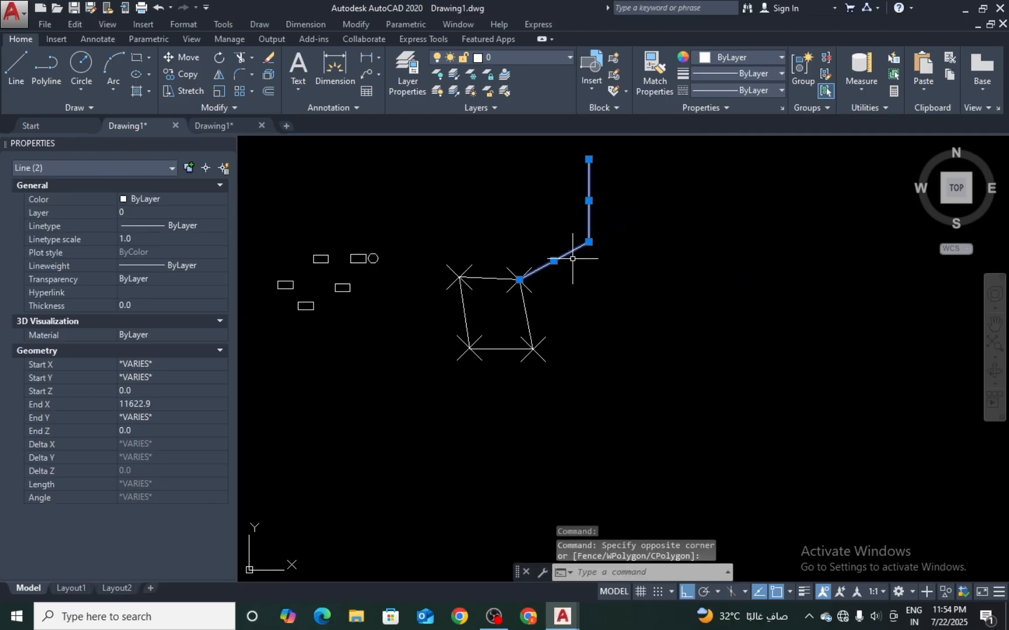
# - Paste the copied lines into the second drawing with Paste to Original Coordinates and inspect where they meet the quadrilateral
pyautogui.click(204, 126)
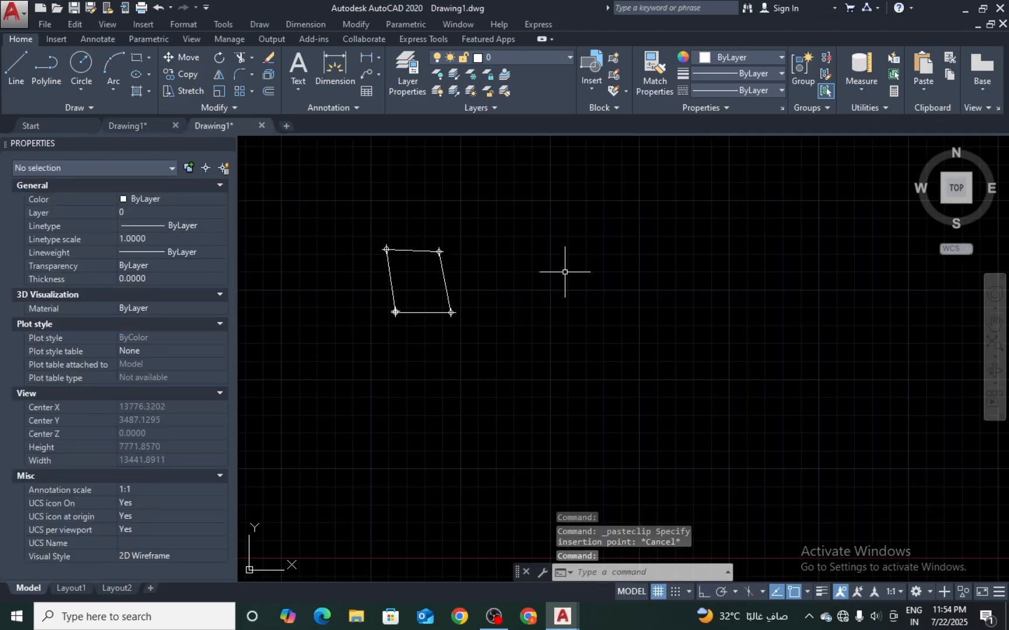
pyautogui.rightClick(506, 201)
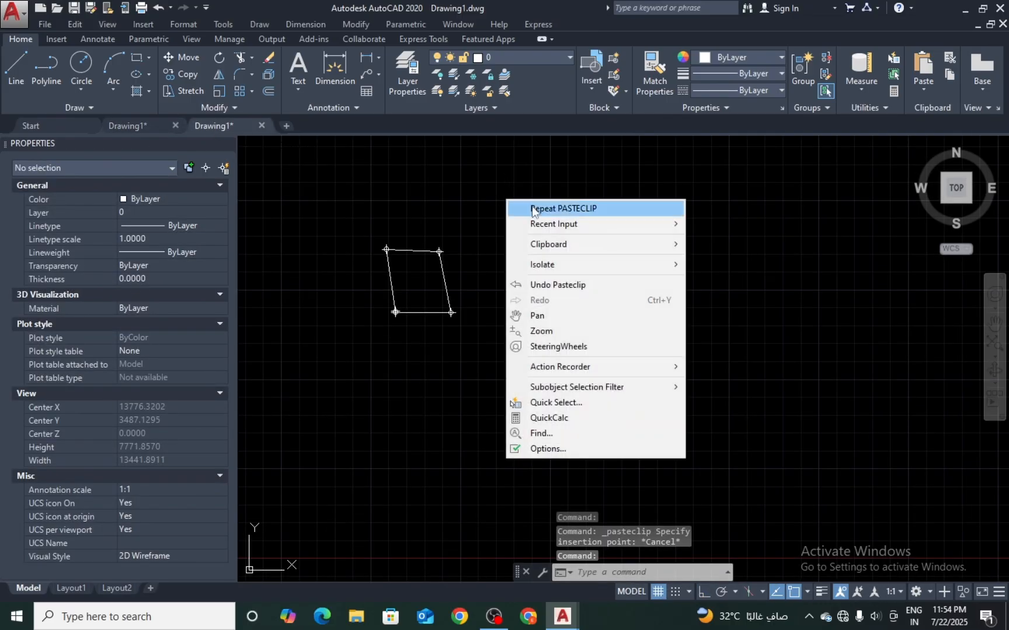
pyautogui.moveTo(579, 251)
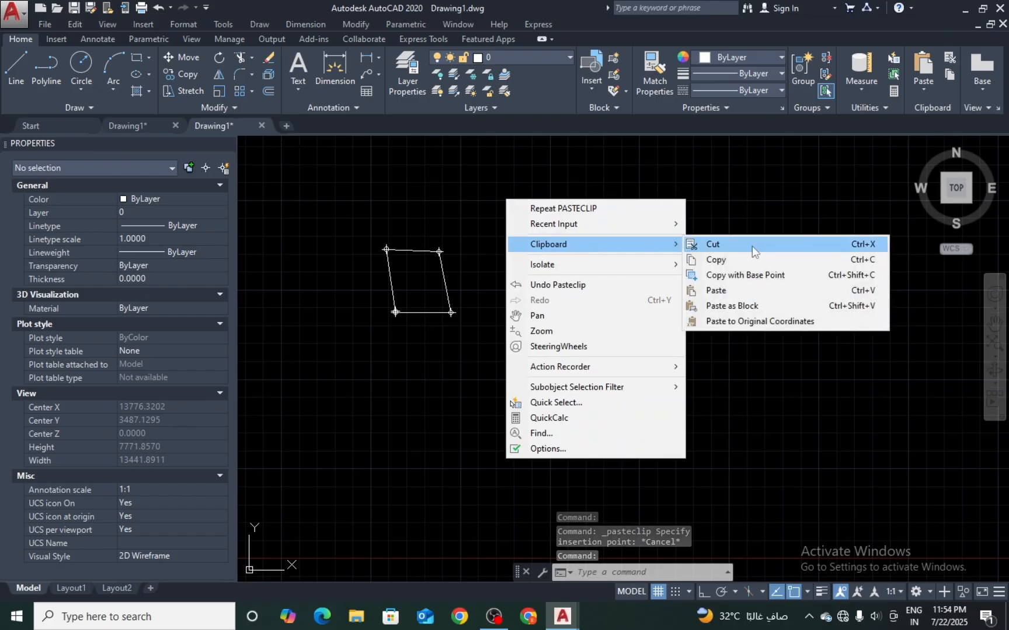
pyautogui.click(783, 324)
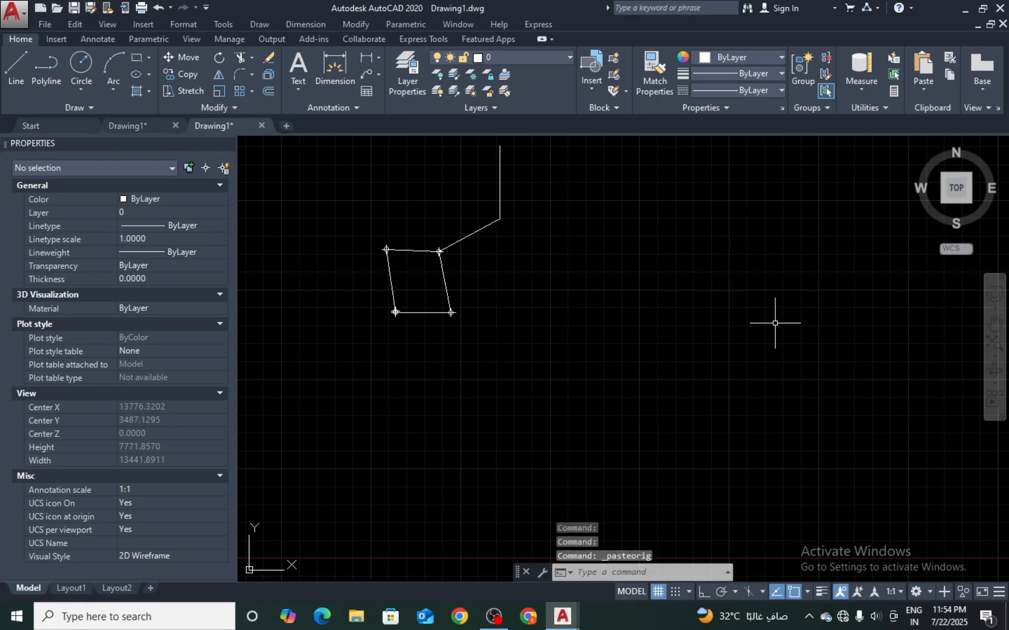
pyautogui.scroll(5, 434, 244)
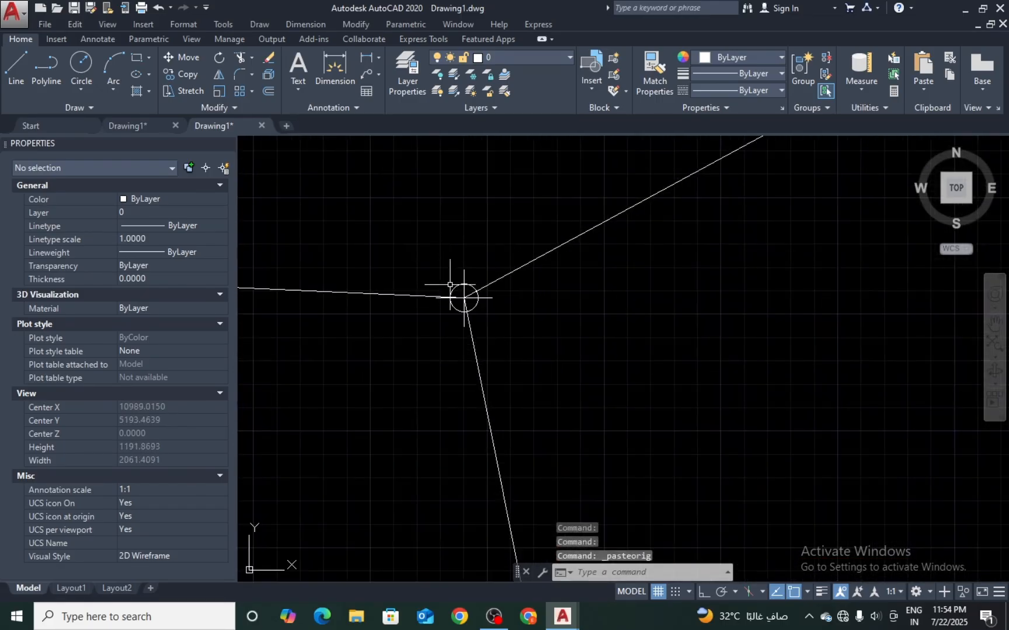
pyautogui.scroll(-6, 449, 285)
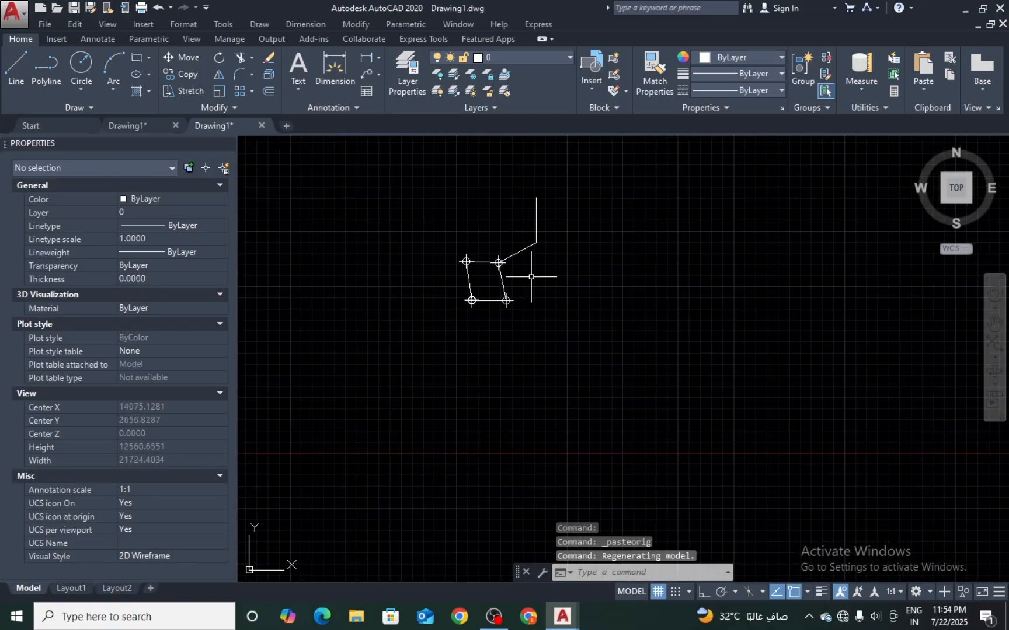
# - Erase the two pasted lines above the quadrilateral in the second drawing
pyautogui.moveTo(531, 277)
pyautogui.mouseDown(button='middle')
pyautogui.moveTo(550, 329)
pyautogui.moveTo(531, 343)
pyautogui.mouseUp(button='middle')
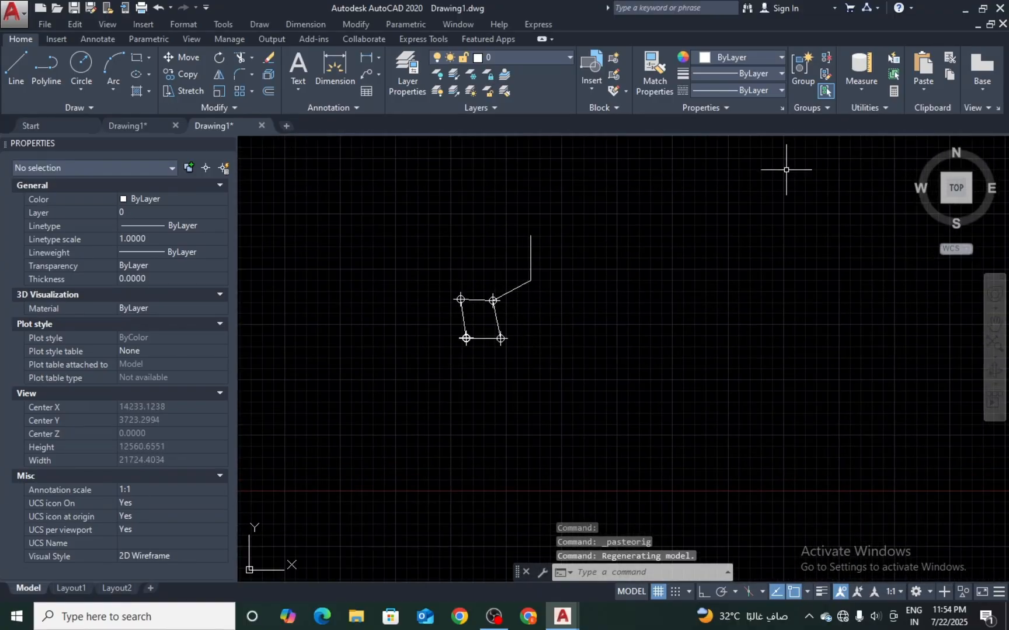
pyautogui.write('e')
pyautogui.press('Return')
pyautogui.click(618, 232)
pyautogui.click(499, 341)
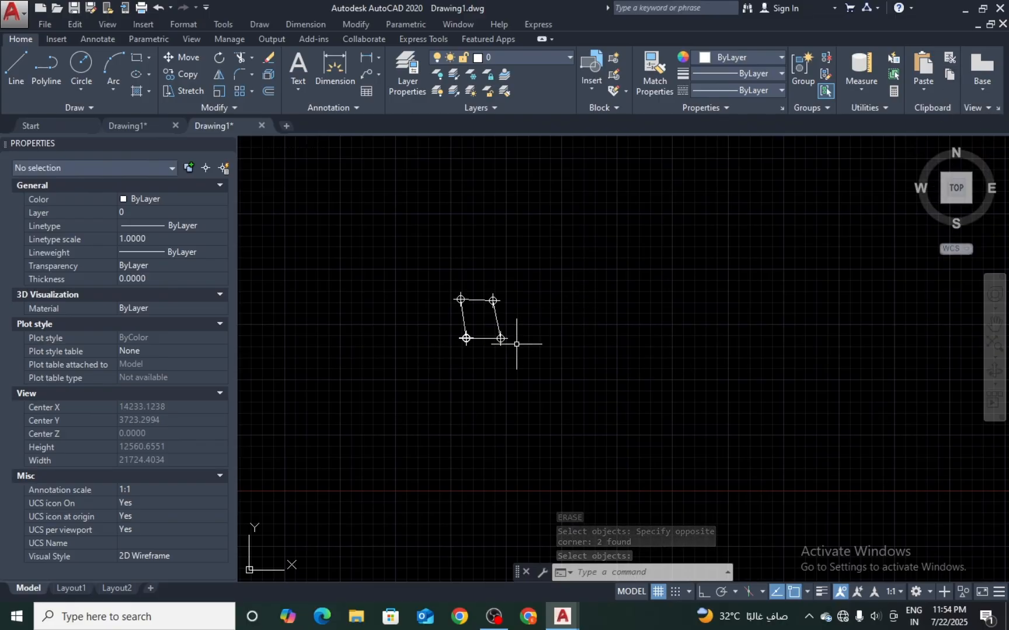
pyautogui.click(955, 191)
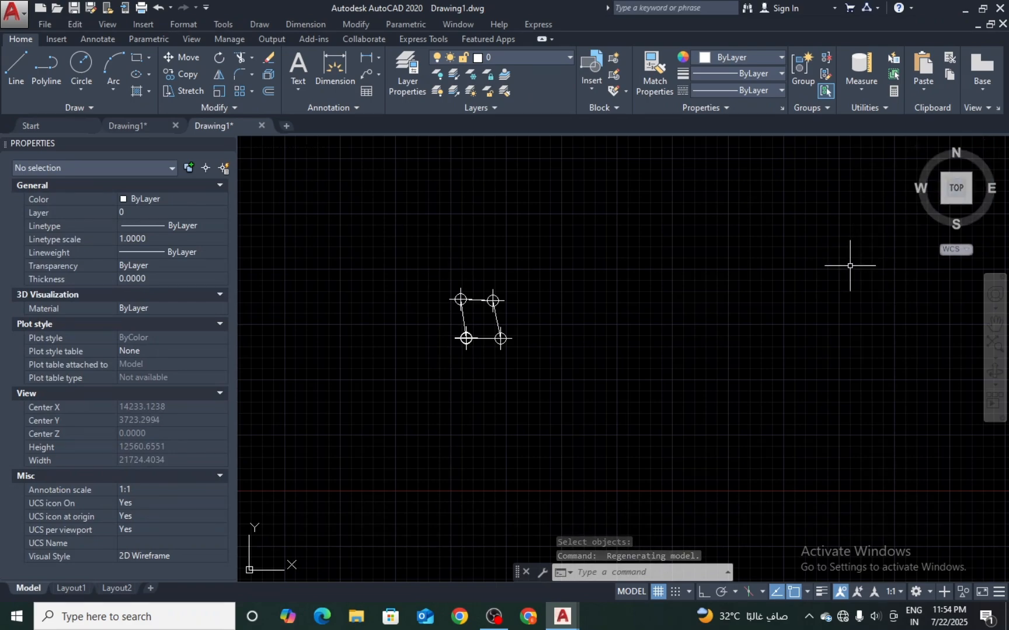
pyautogui.click(597, 258)
pyautogui.click(496, 307)
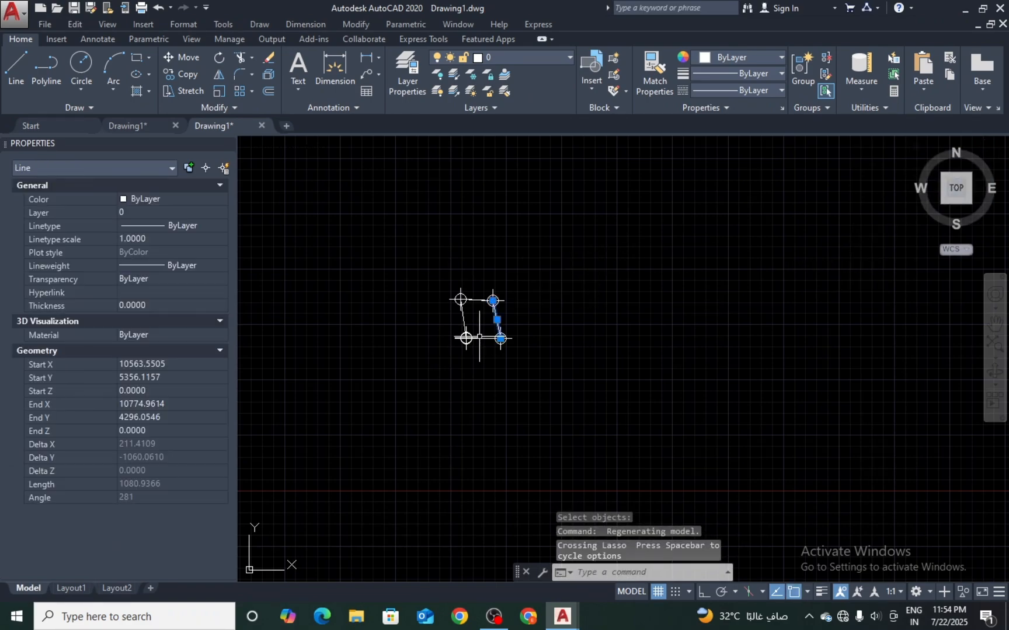
pyautogui.press('Escape')
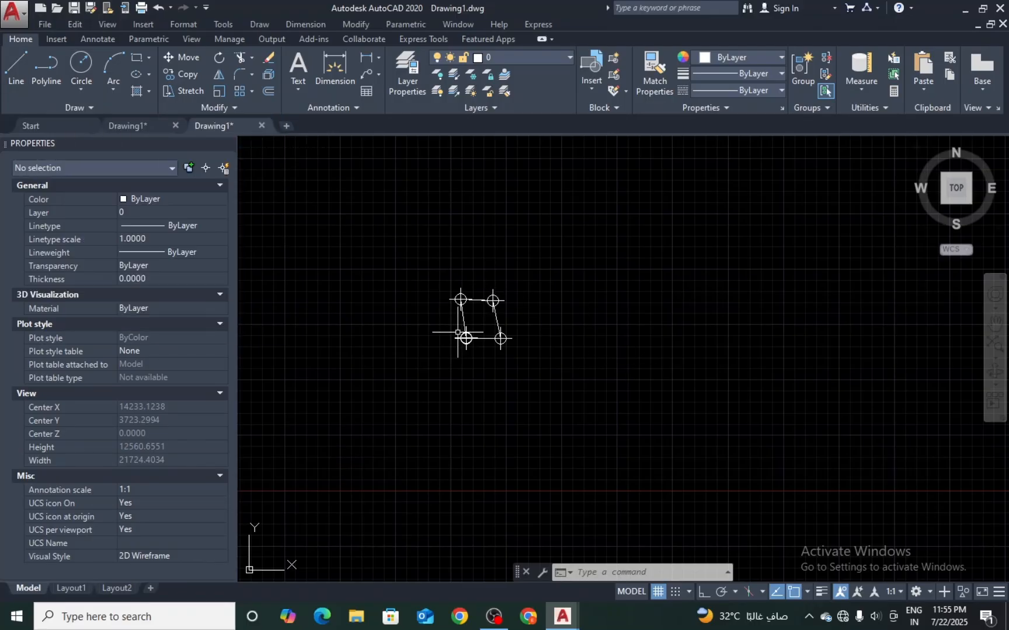
# - Regenerate the second drawing to refresh the display of its point markers
pyautogui.scroll(4, 459, 332)
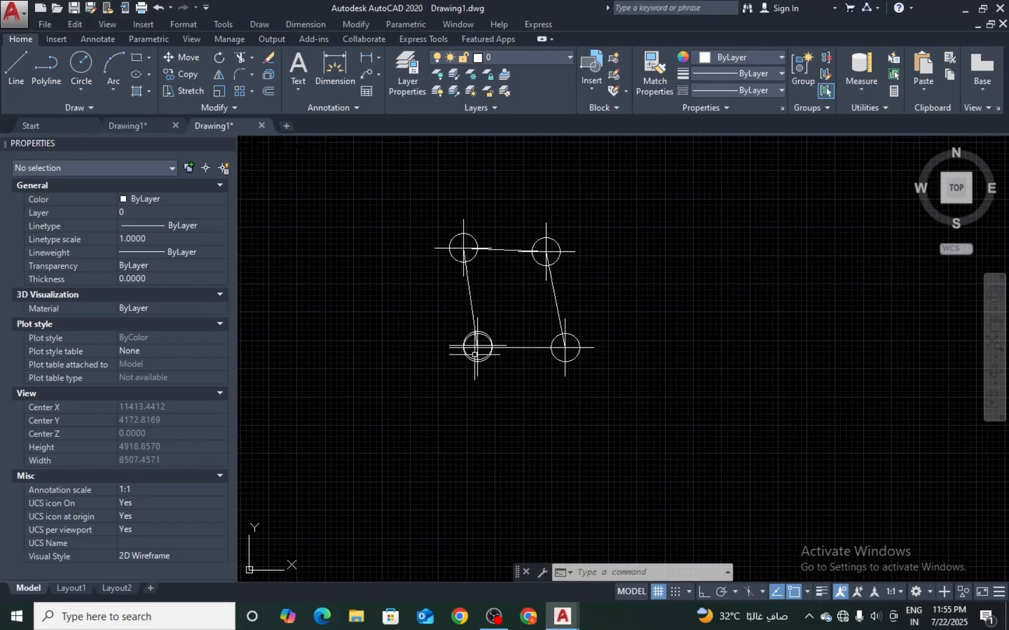
pyautogui.scroll(10, 475, 344)
pyautogui.scroll(-8, 476, 293)
pyautogui.scroll(-8, 476, 292)
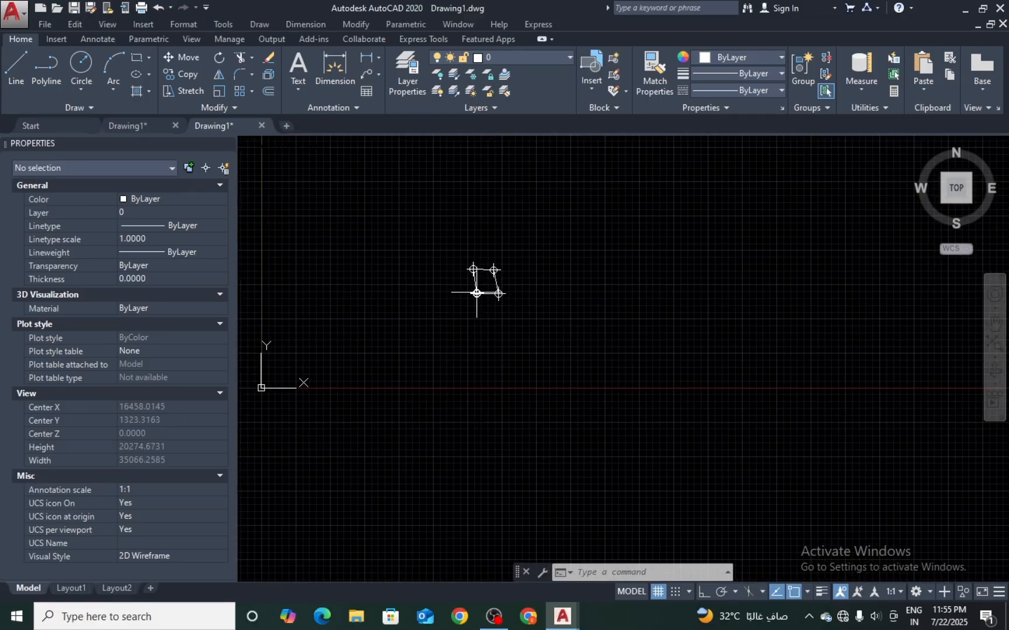
pyautogui.write('re')
pyautogui.press('Return')
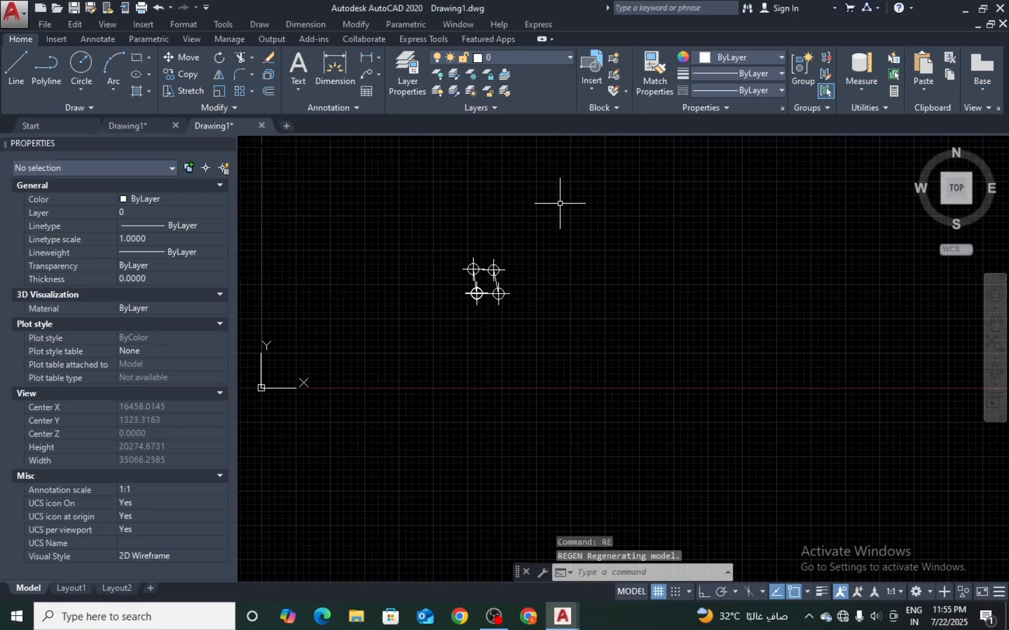
pyautogui.click(446, 322)
pyautogui.click(569, 219)
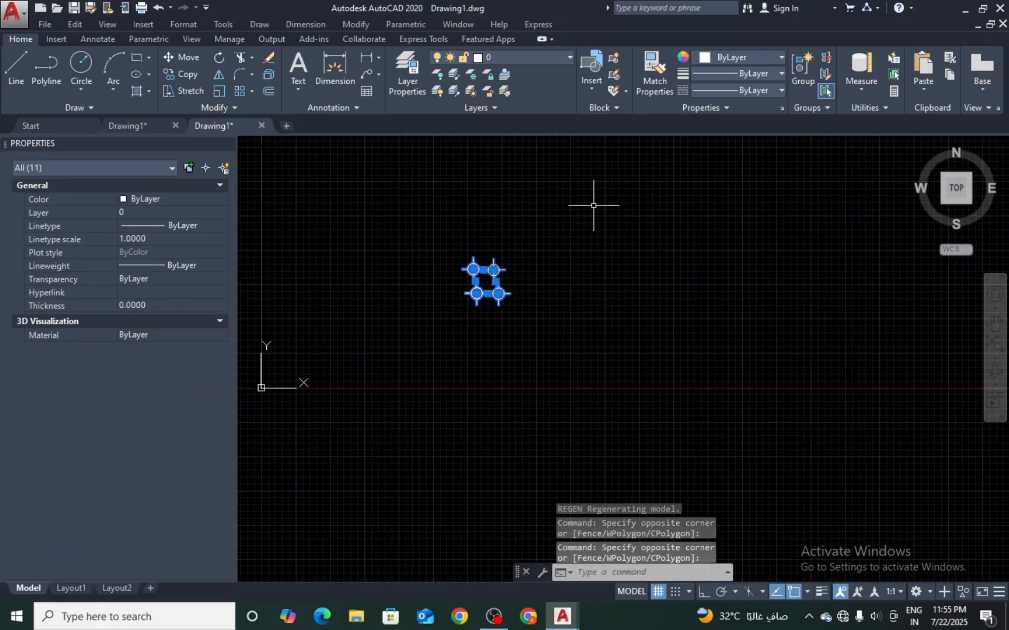
pyautogui.press('Escape')
pyautogui.scroll(4, 495, 336)
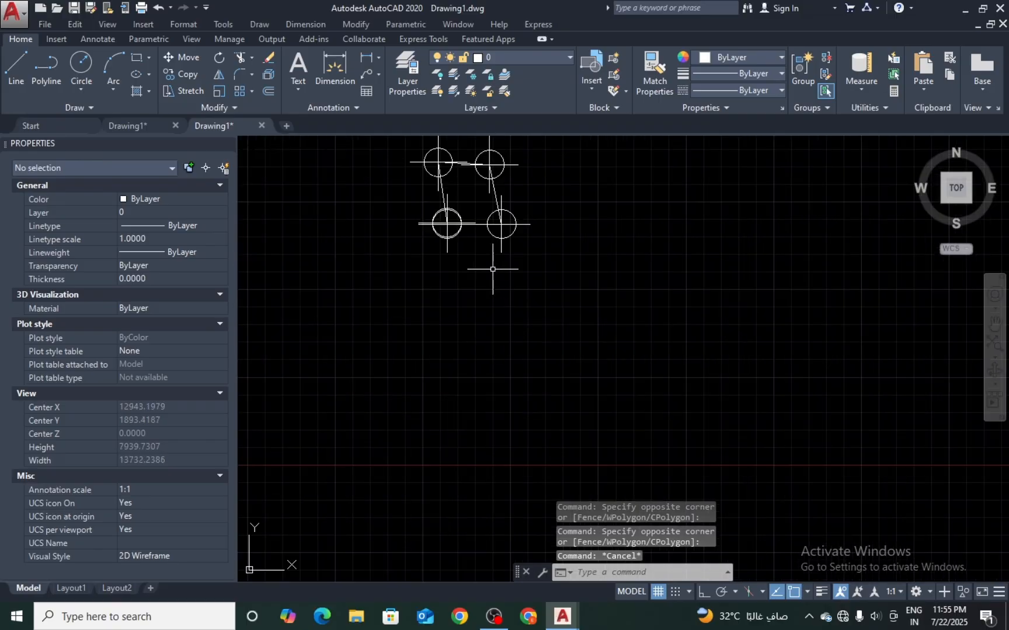
pyautogui.moveTo(494, 271); pyautogui.dragTo(500, 305, button='middle')
pyautogui.moveTo(550, 305); pyautogui.dragTo(567, 381)
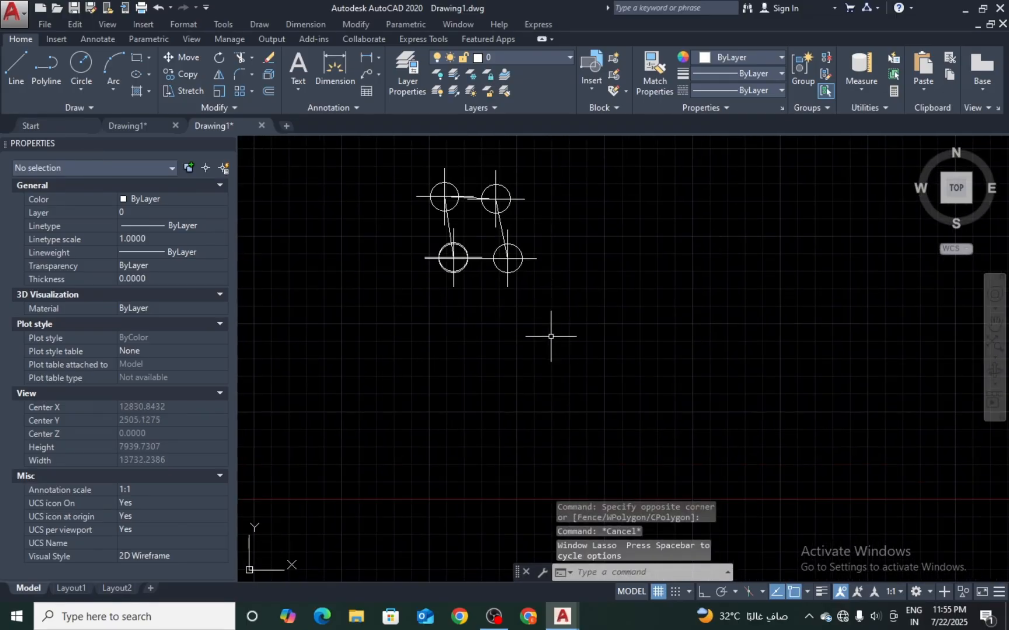
pyautogui.moveTo(548, 314); pyautogui.dragTo(483, 316)
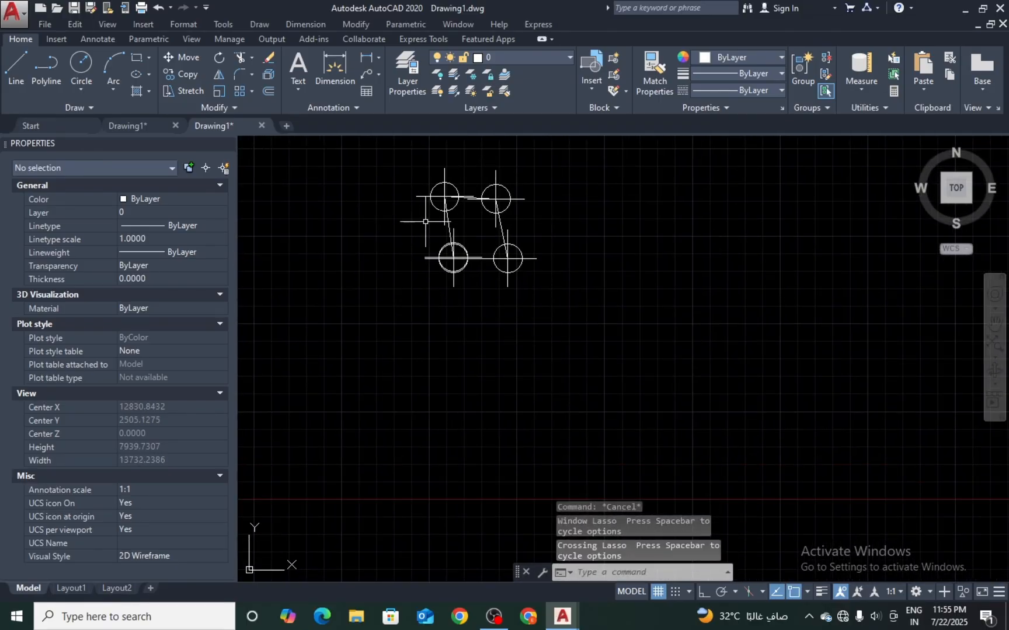